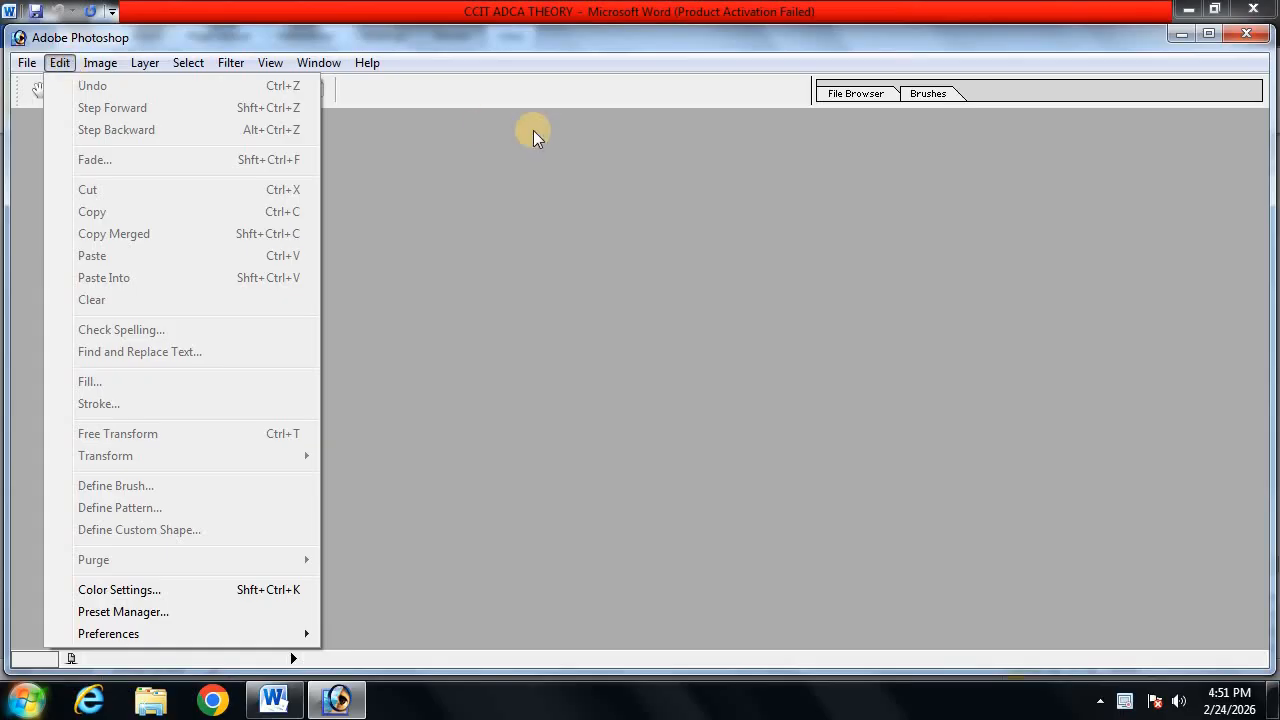
- Open the image 5ICcxhE-full-hd-wallpaper-downlord.jpg from the image folder
{"action": "key", "text": "Right"}
{"action": "double_click", "coordinate": [688, 283]}
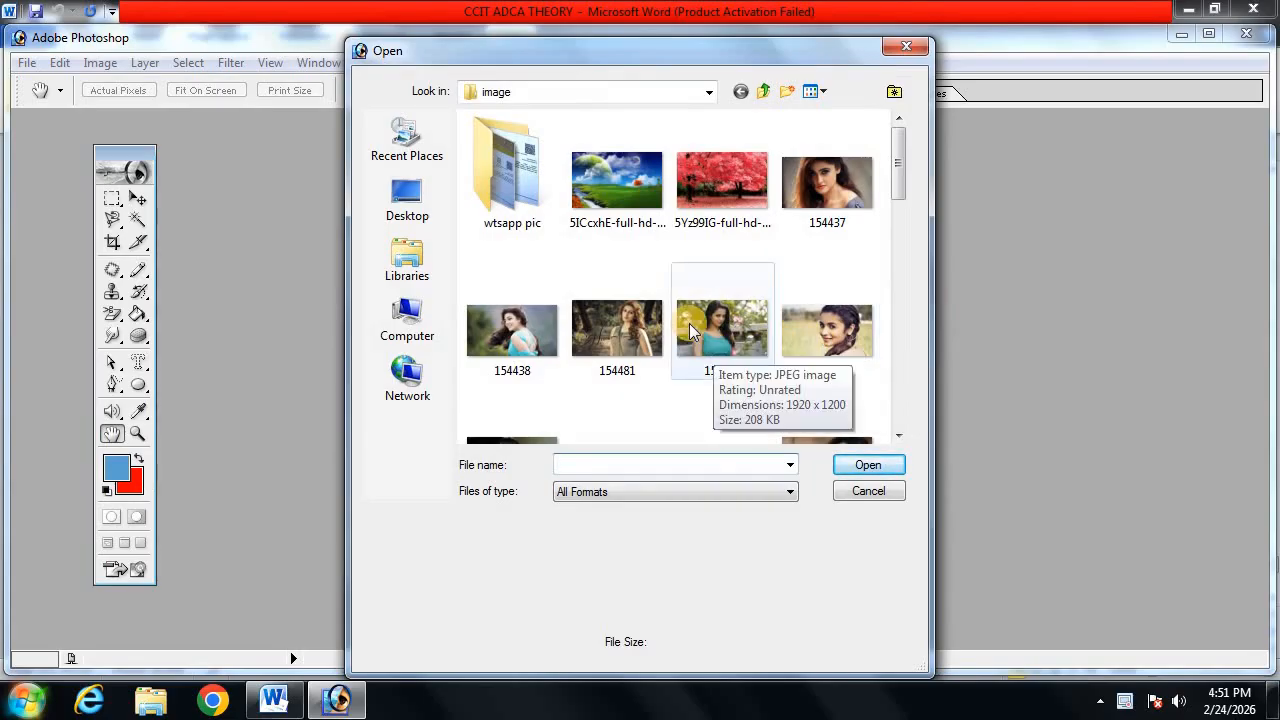
{"action": "left_click", "coordinate": [611, 184]}
{"action": "left_click", "coordinate": [851, 458]}
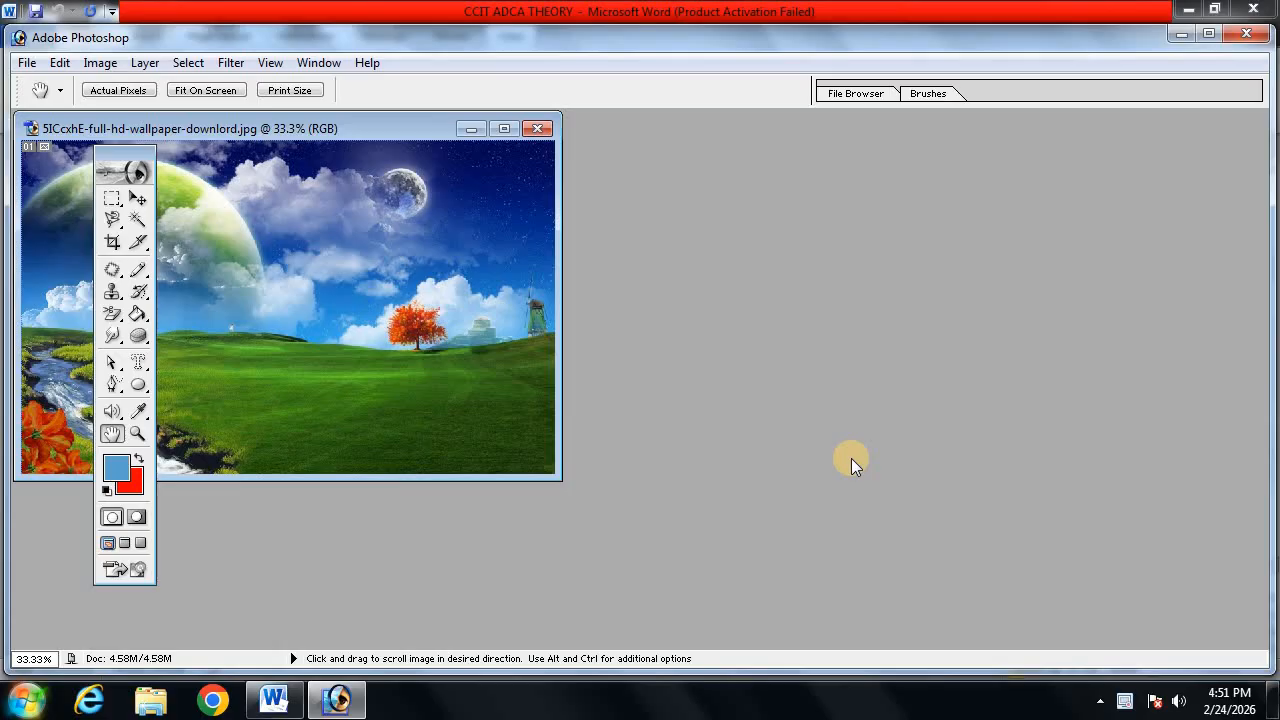
- Paste the copied wallpaper into a new white 1600 × 1000 pixel RGB document and place its window beside the original image
{"action": "key", "text": "ctrl+n"}
{"action": "key", "text": "Return"}
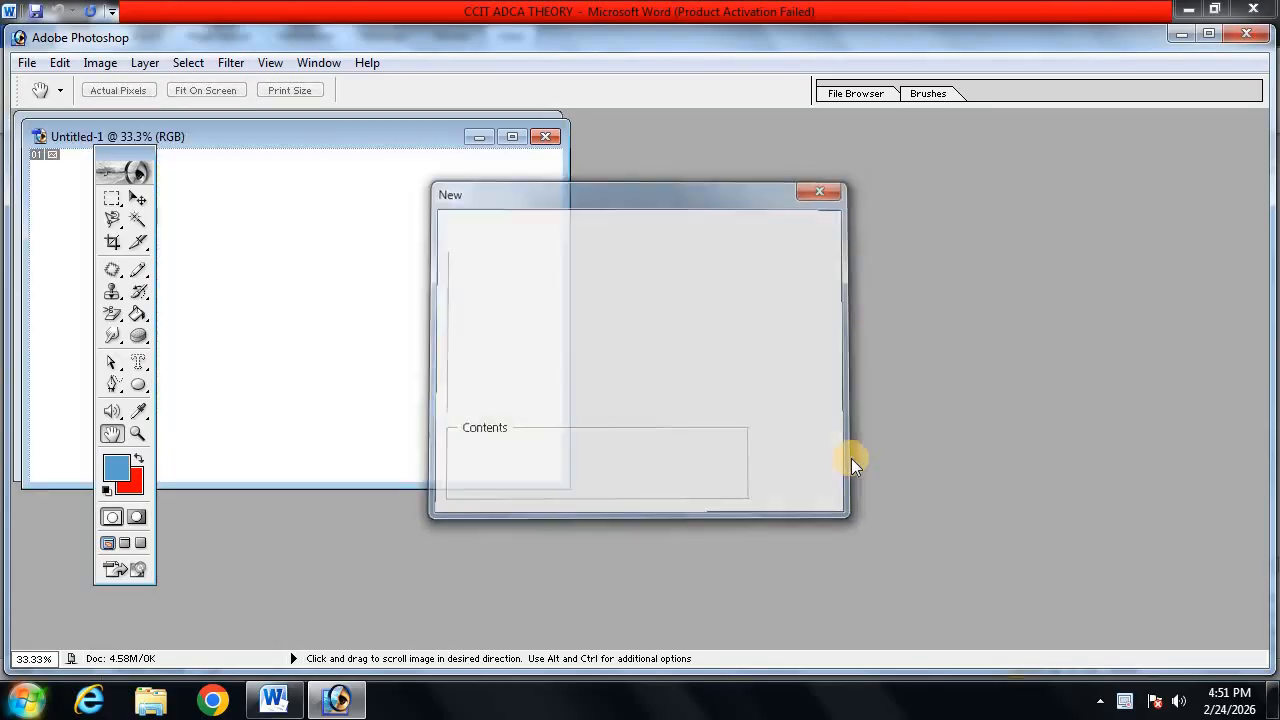
{"action": "key", "text": "ctrl+n"}
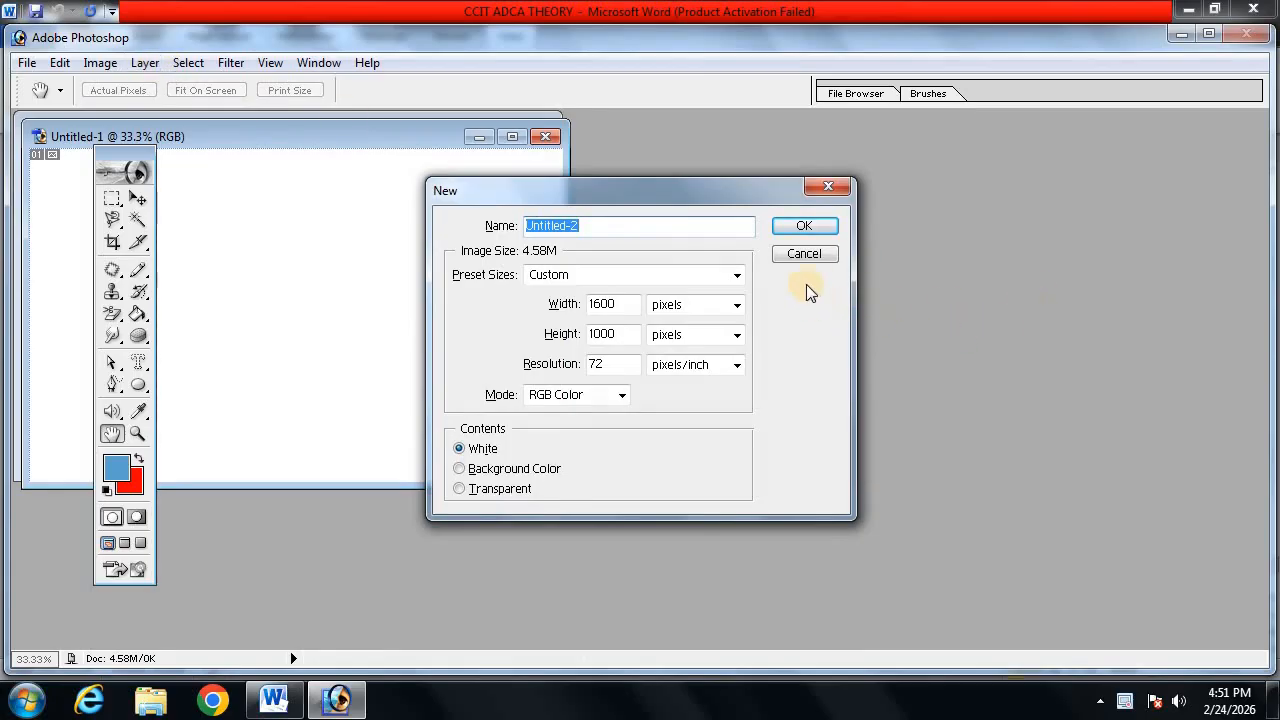
{"action": "left_click", "coordinate": [813, 259]}
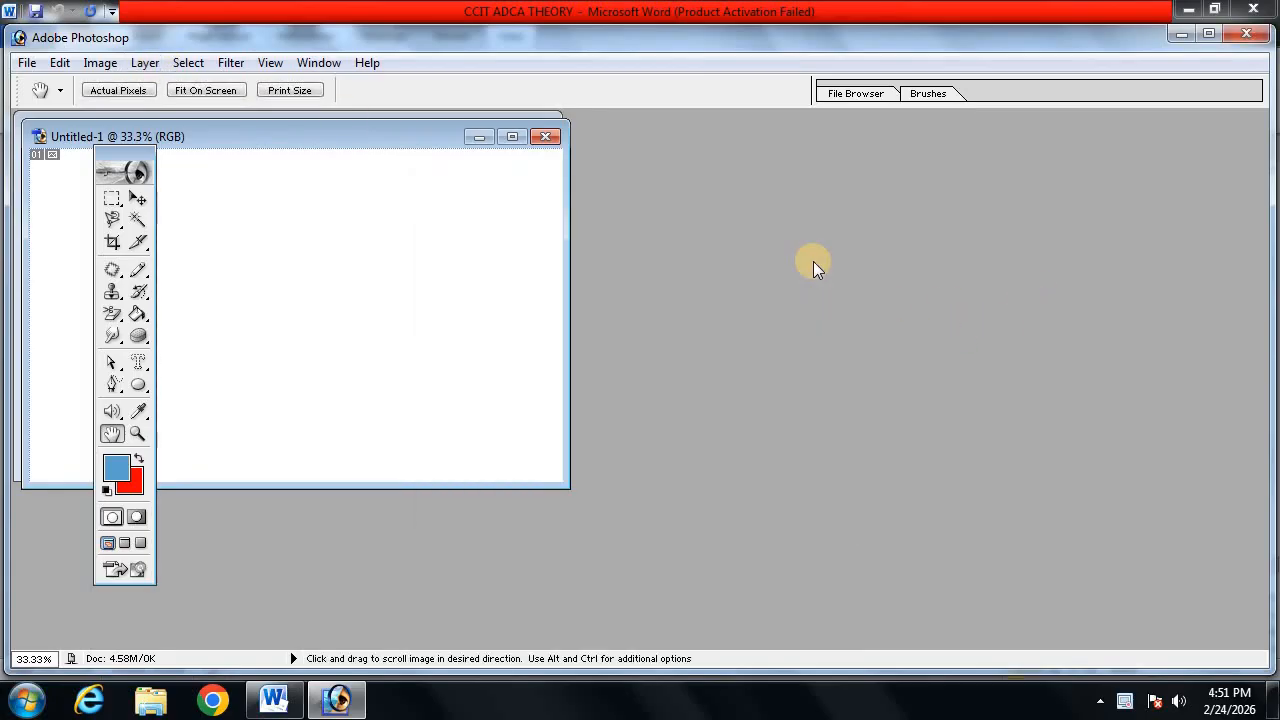
{"action": "key", "text": "ctrl+v"}
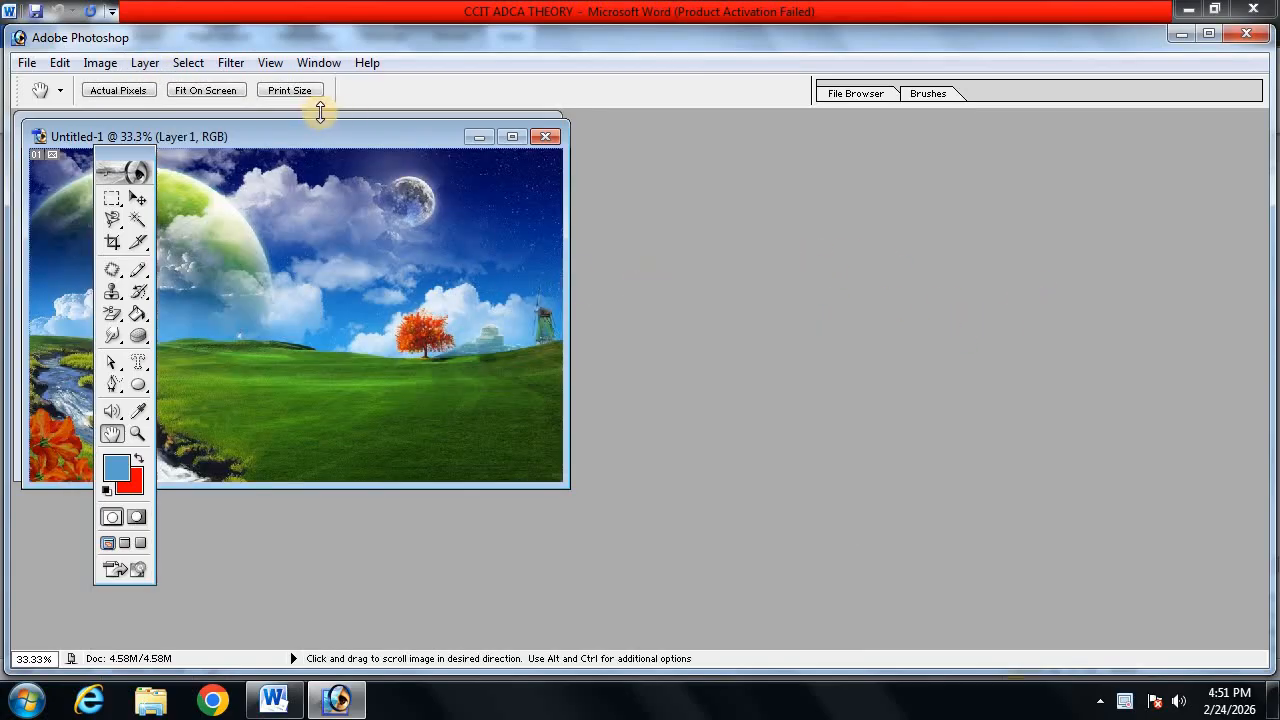
{"action": "left_click_drag", "start_coordinate": [327, 134], "coordinate": [923, 248]}
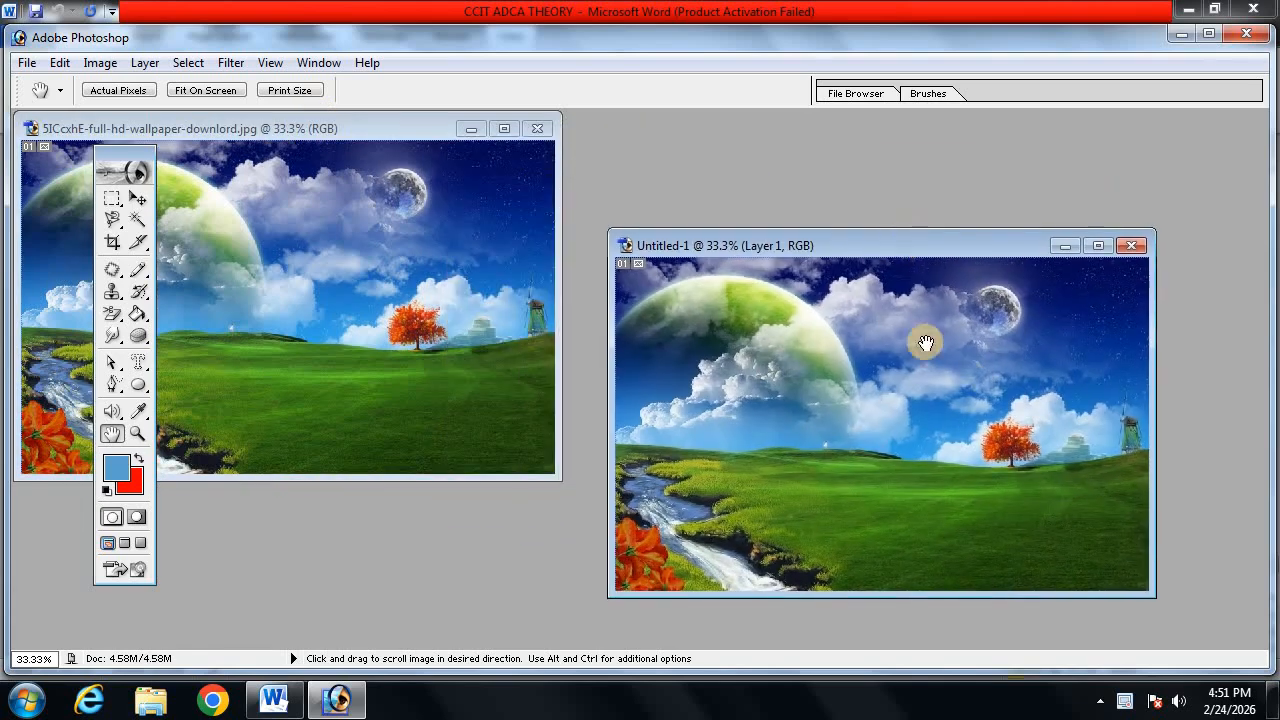
- Undo the wallpaper paste in the new document and redo it
{"action": "left_click", "coordinate": [55, 64]}
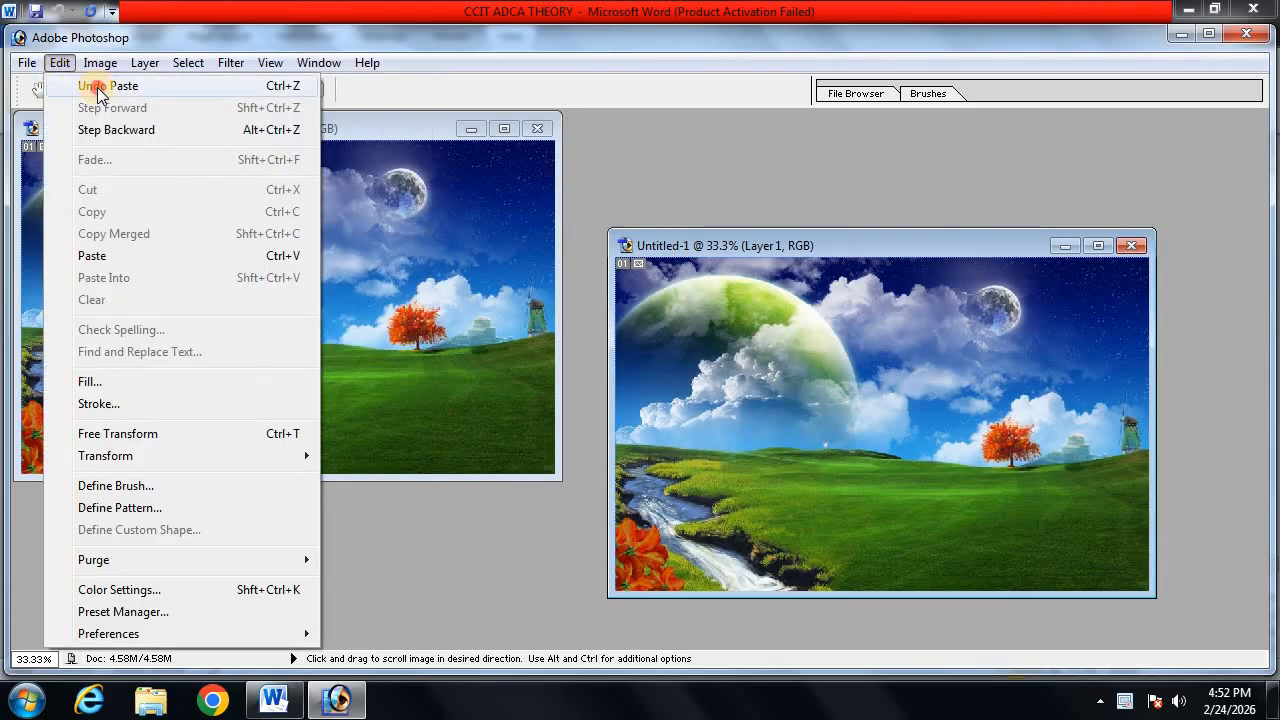
{"action": "left_click", "coordinate": [97, 87]}
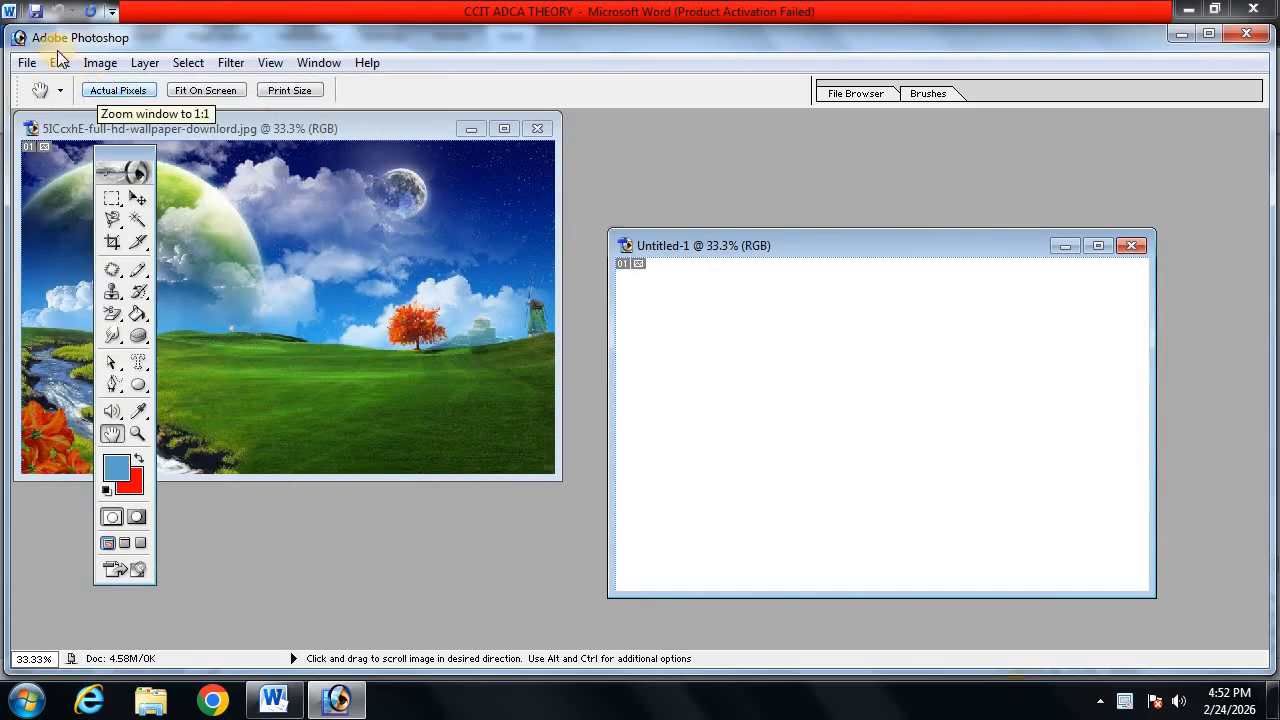
{"action": "left_click", "coordinate": [57, 62]}
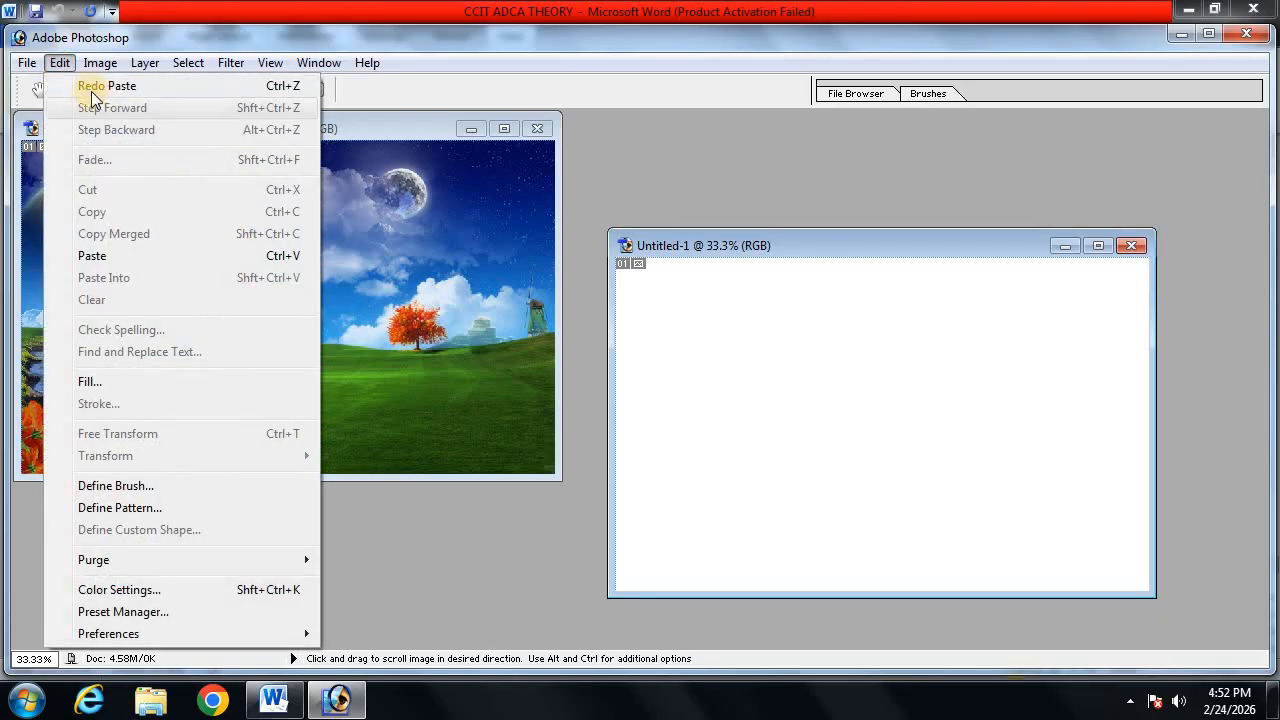
{"action": "left_click", "coordinate": [90, 87]}
- Go one history state back in the new document with Step Backward and return with Step Forward
{"action": "left_click", "coordinate": [60, 62]}
{"action": "mouse_move", "coordinate": [100, 92]}
{"action": "mouse_move", "coordinate": [58, 62]}
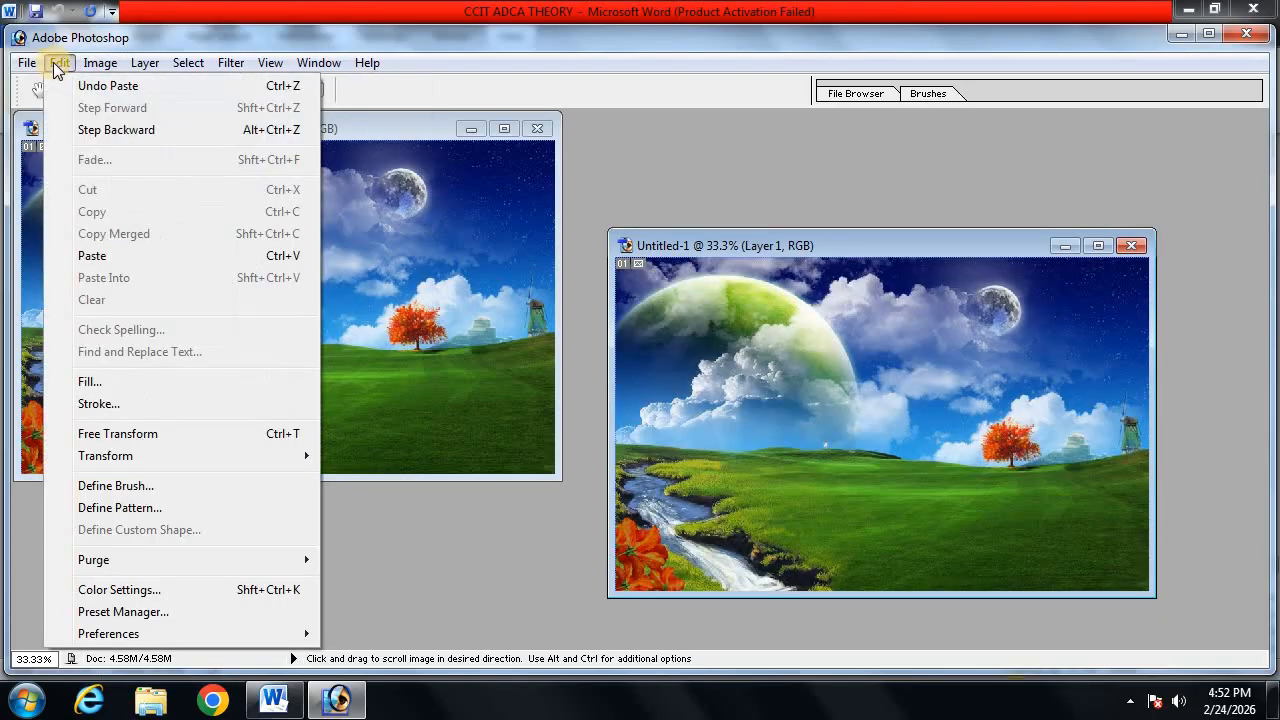
{"action": "left_click", "coordinate": [105, 135]}
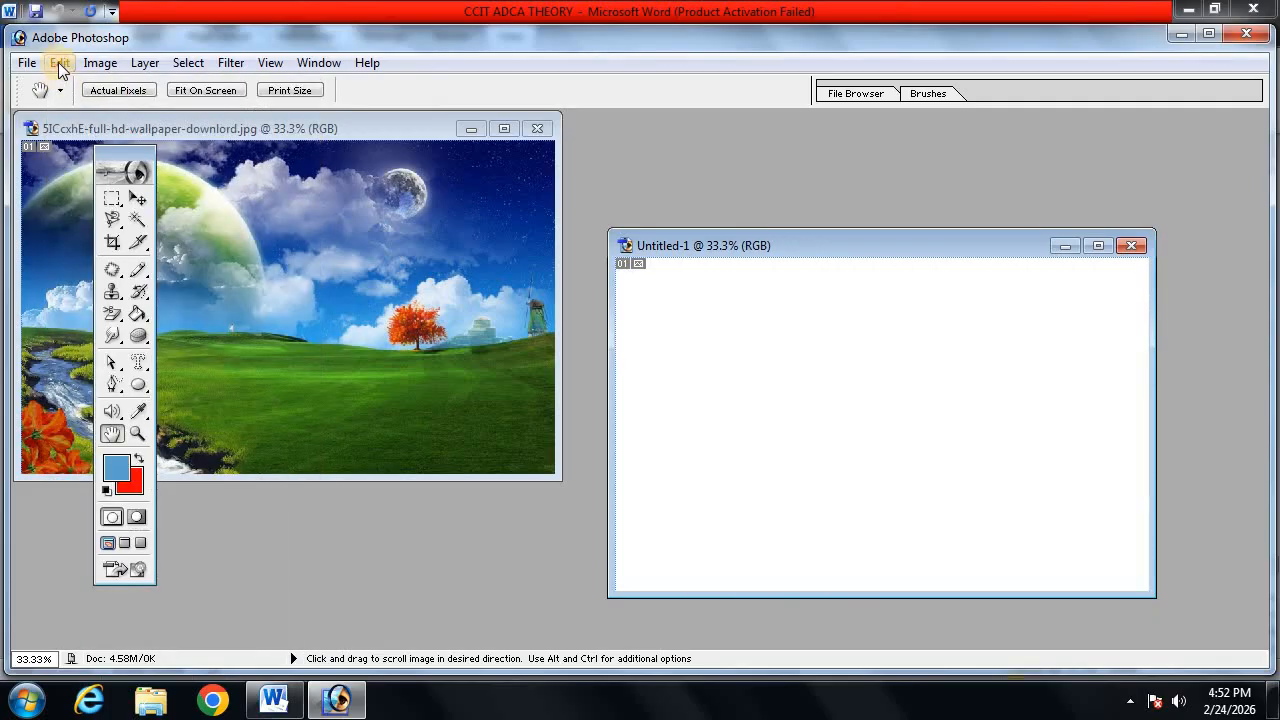
{"action": "left_click", "coordinate": [58, 62]}
{"action": "left_click", "coordinate": [99, 111]}
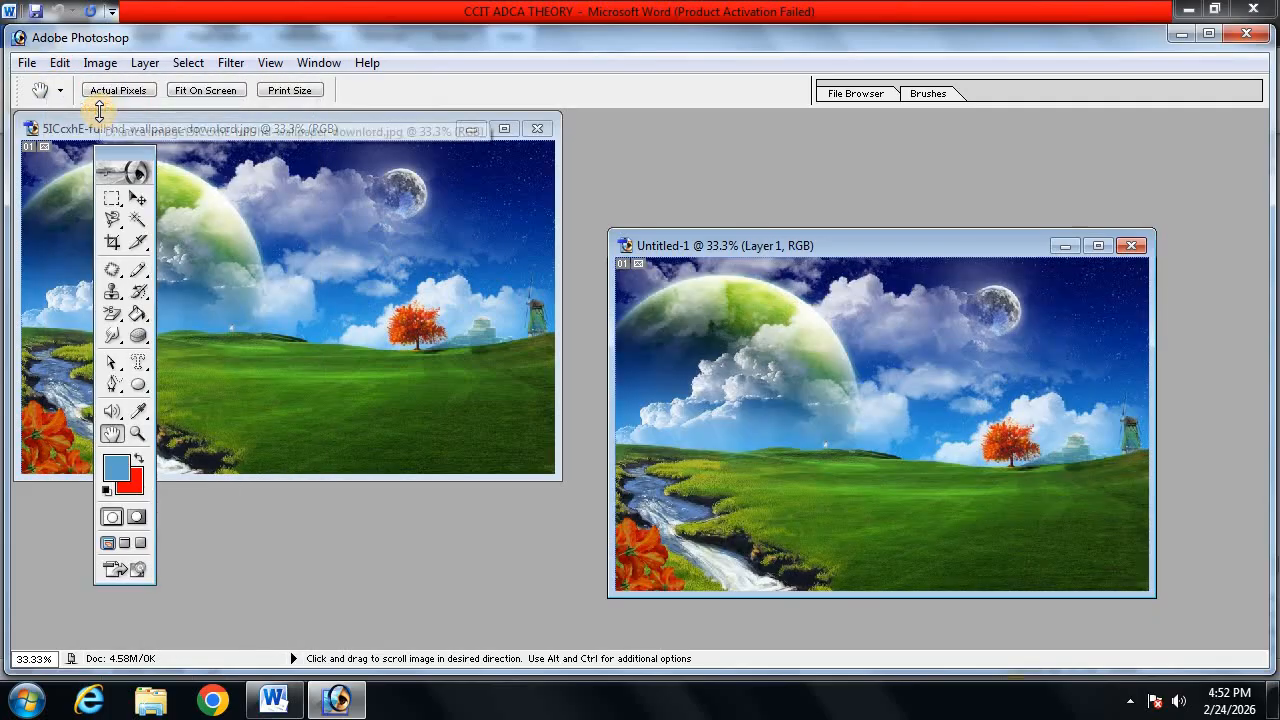
{"action": "left_click", "coordinate": [58, 62]}
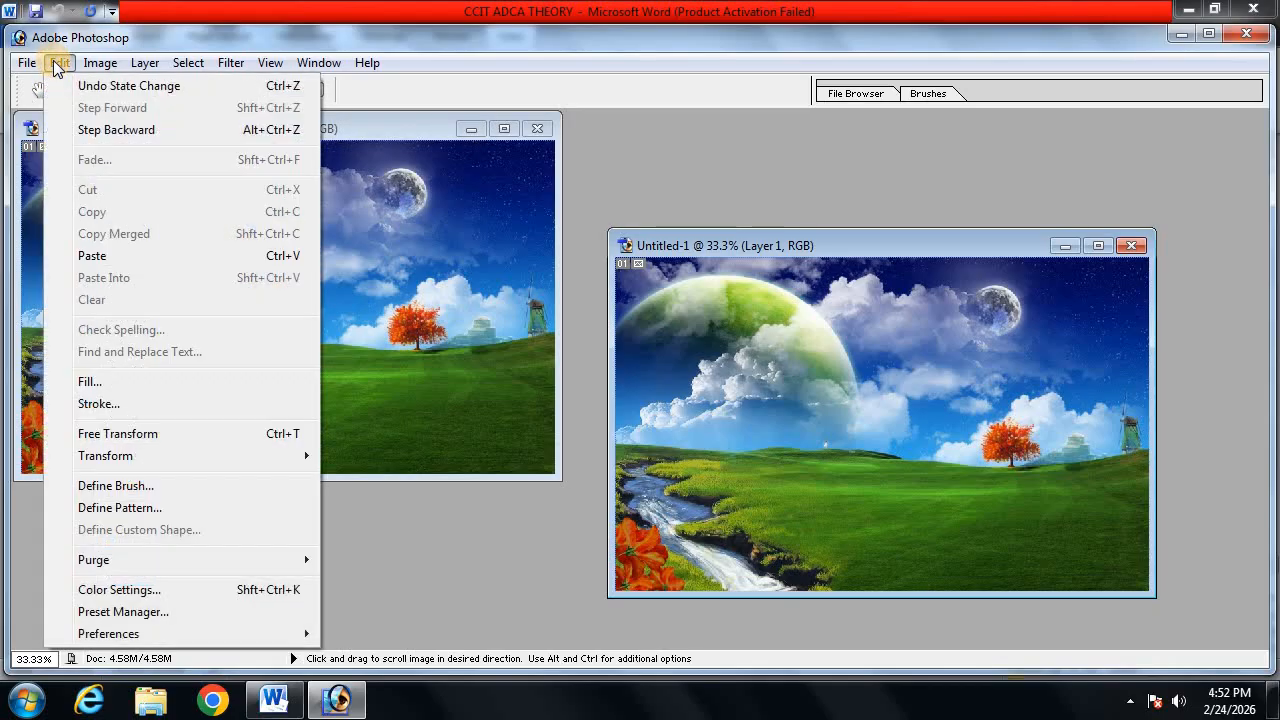
{"action": "left_click", "coordinate": [432, 538]}
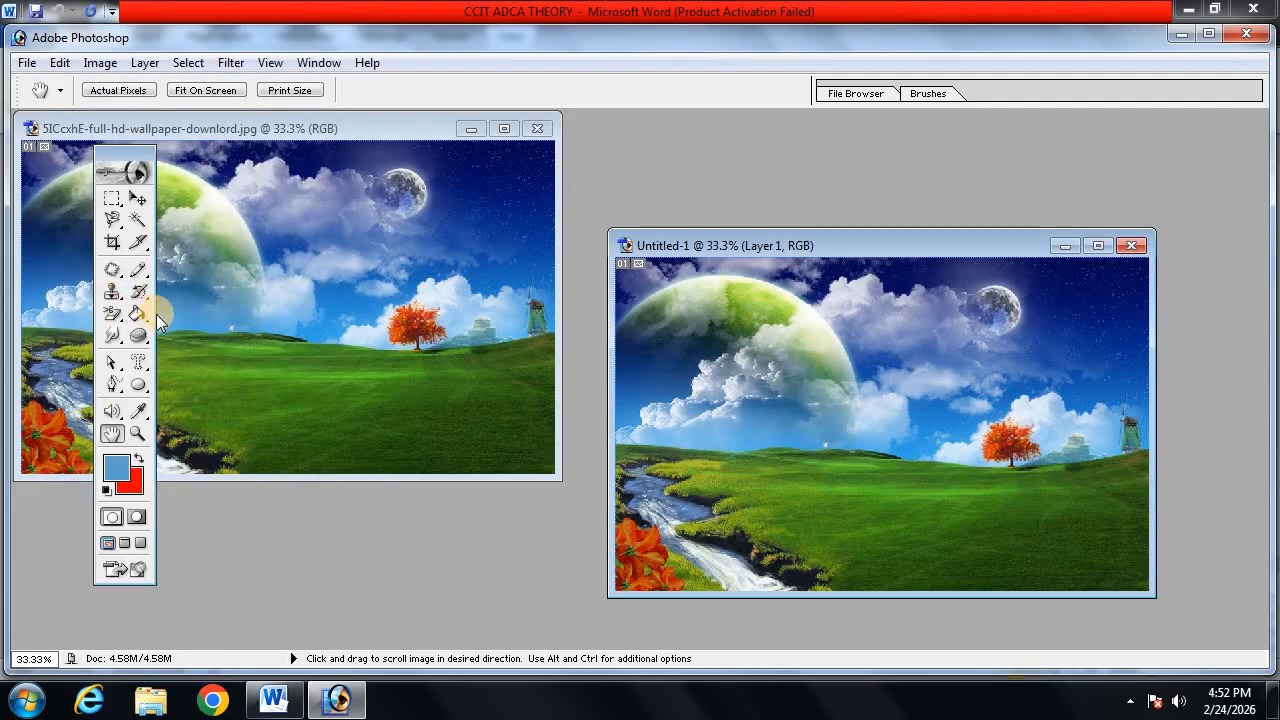
- Apply the violet-green-orange linear gradient diagonally across the pasted wallpaper in Color Burn mode at 100% opacity
{"action": "left_click_drag", "start_coordinate": [149, 315], "coordinate": [203, 316]}
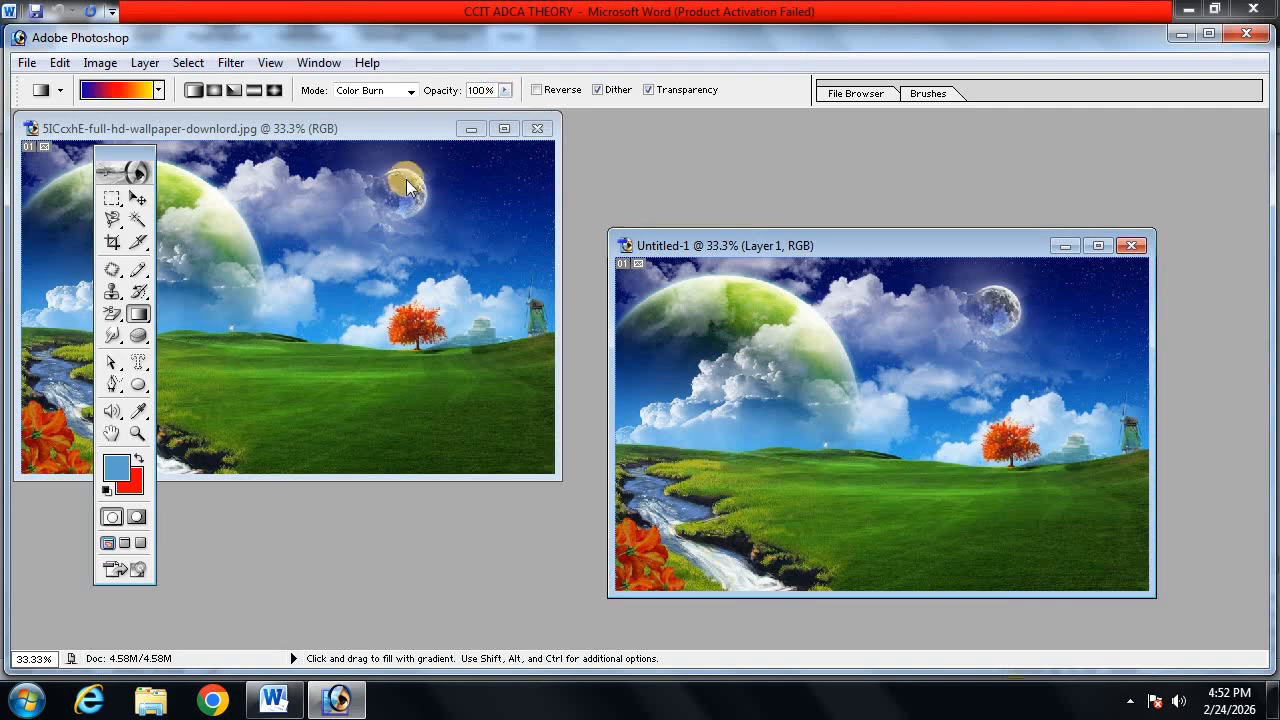
{"action": "left_click", "coordinate": [158, 90]}
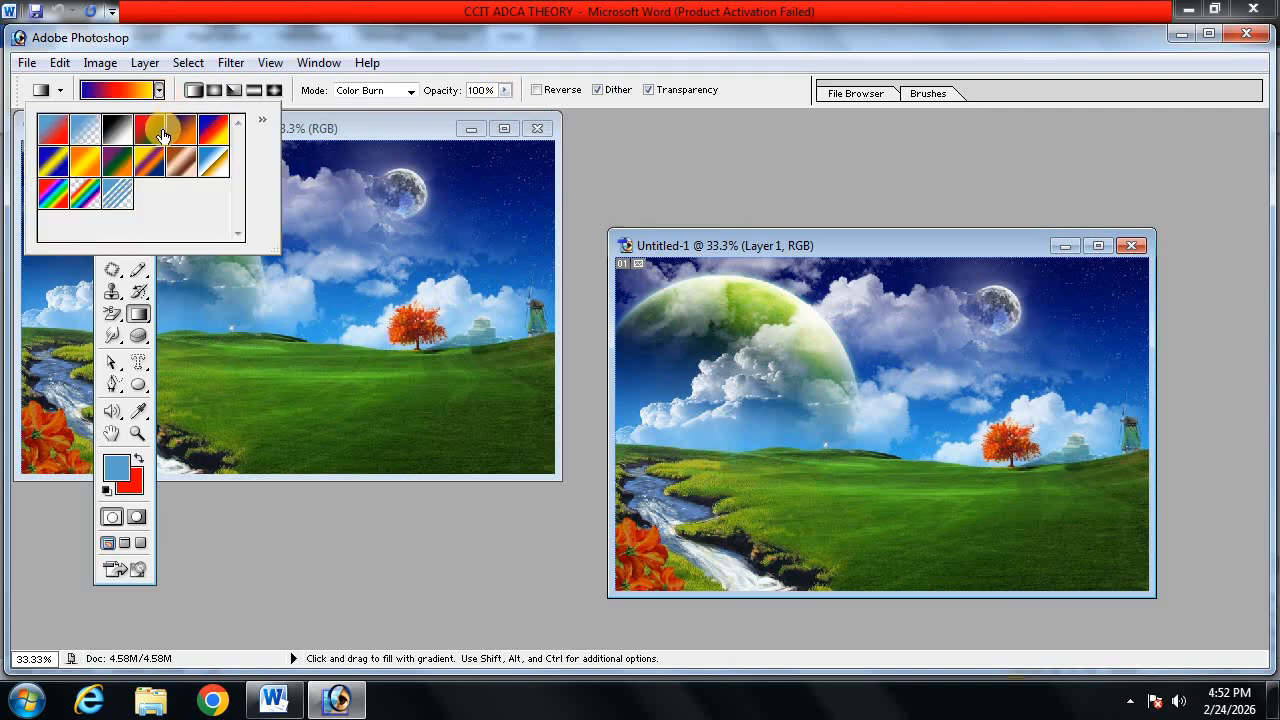
{"action": "left_click", "coordinate": [119, 176]}
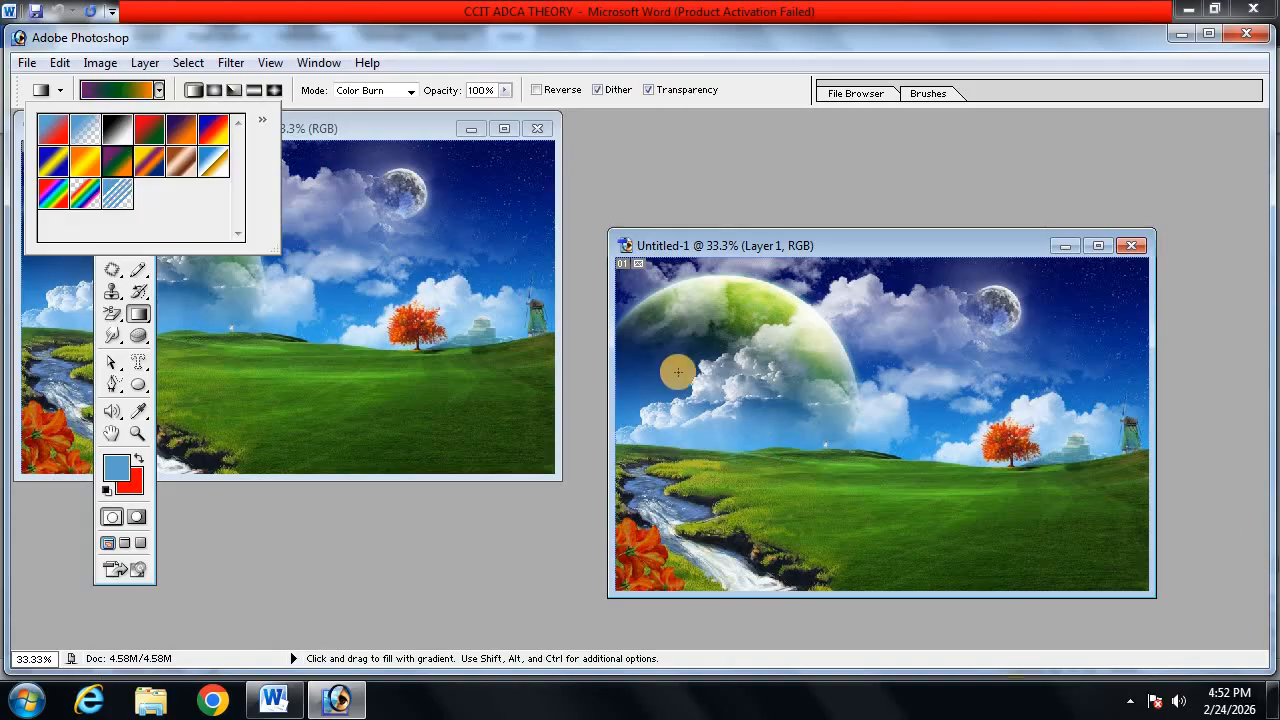
{"action": "mouse_move", "coordinate": [637, 289]}
{"action": "left_mouse_down"}
{"action": "mouse_move", "coordinate": [929, 500]}
{"action": "mouse_move", "coordinate": [1137, 618]}
{"action": "left_mouse_up"}
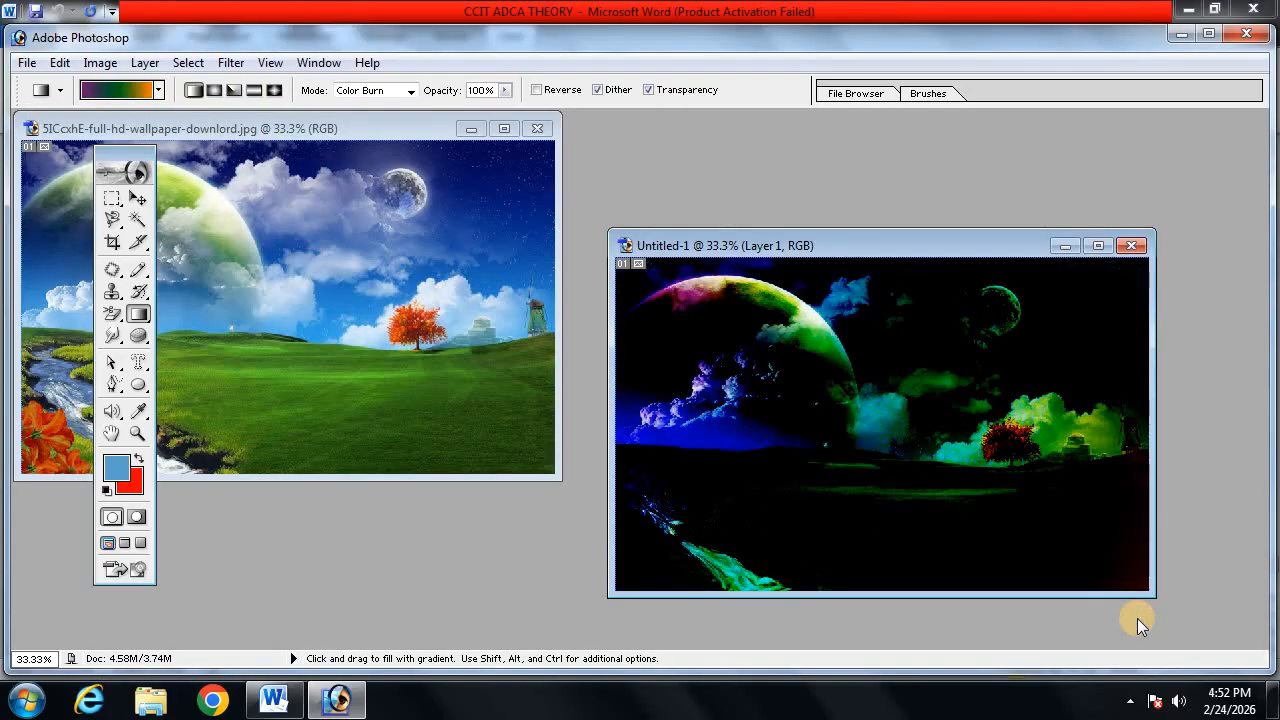
- Try a gradient opacity of 42%, restore it to 100%, and undo the gradient fill on the pasted layer
{"action": "left_click", "coordinate": [506, 94]}
{"action": "left_click_drag", "start_coordinate": [505, 105], "coordinate": [447, 111]}
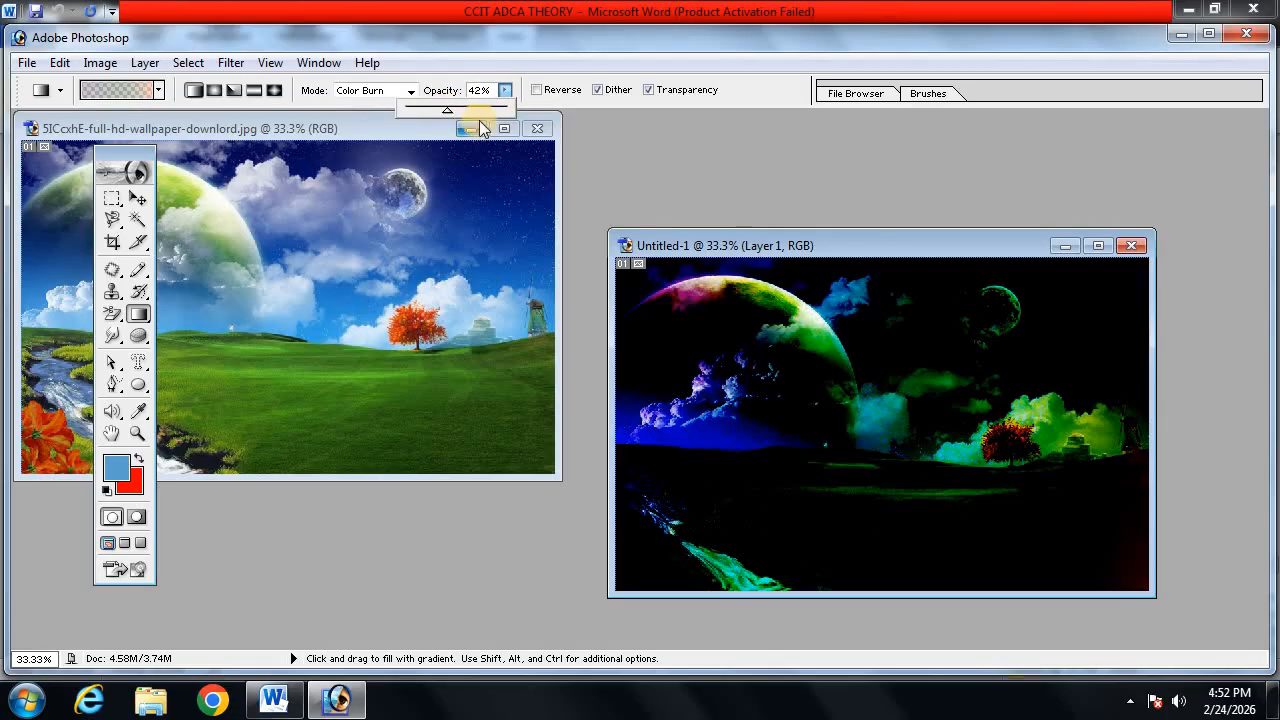
{"action": "left_click_drag", "start_coordinate": [448, 110], "coordinate": [505, 110]}
{"action": "left_click", "coordinate": [632, 145]}
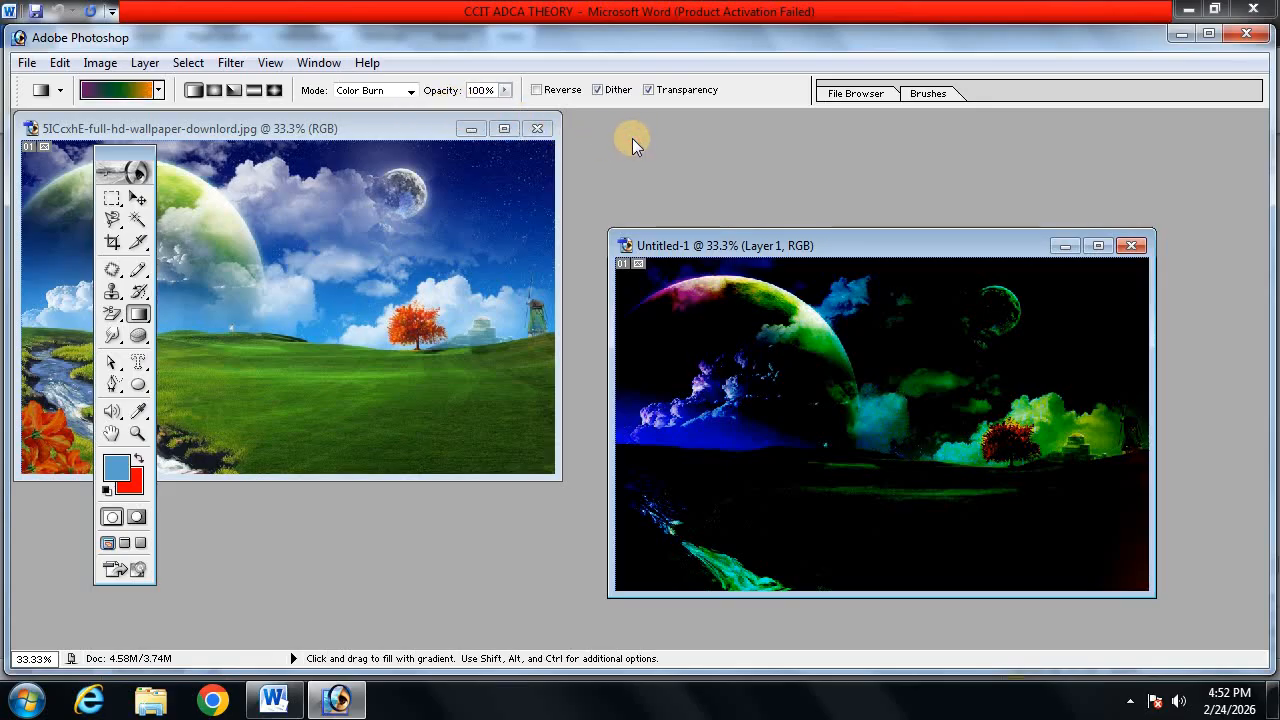
{"action": "key", "text": "ctrl+z"}
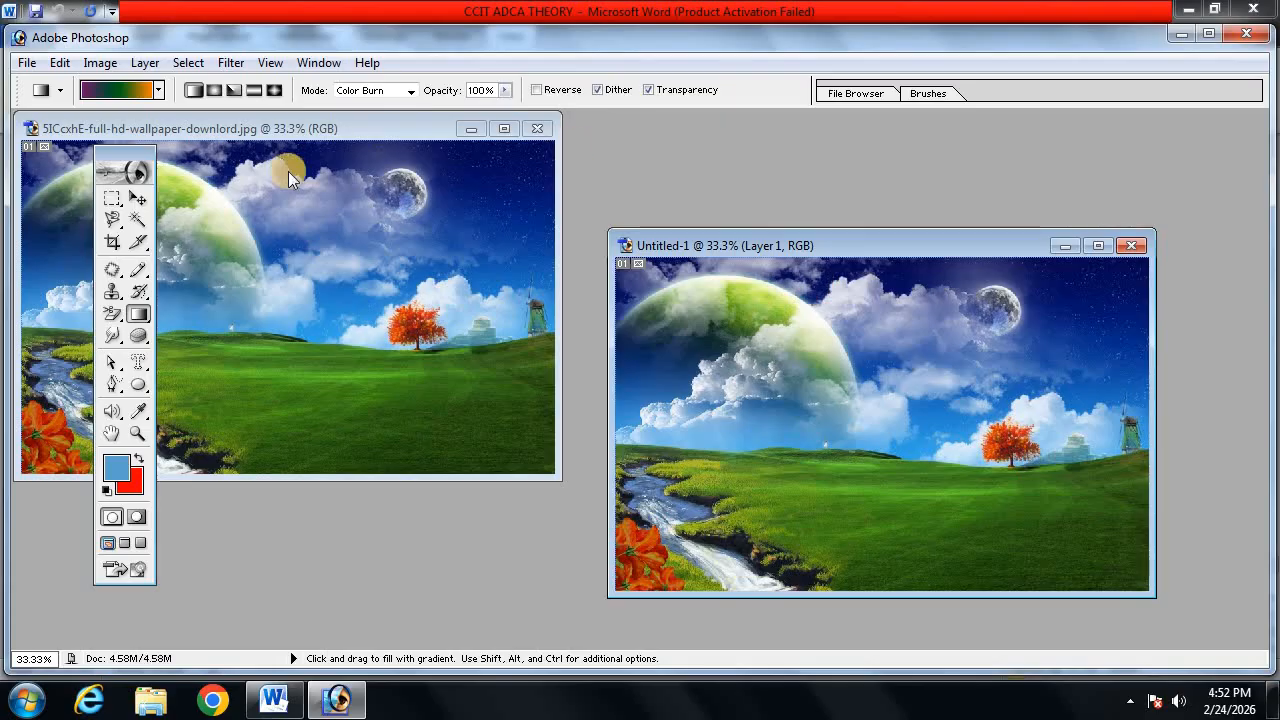
- Apply the orange-yellow-orange gradient in Color Burn mode diagonally from the pasted wallpaper's upper right sky to its lower meadow
{"action": "left_click", "coordinate": [158, 90]}
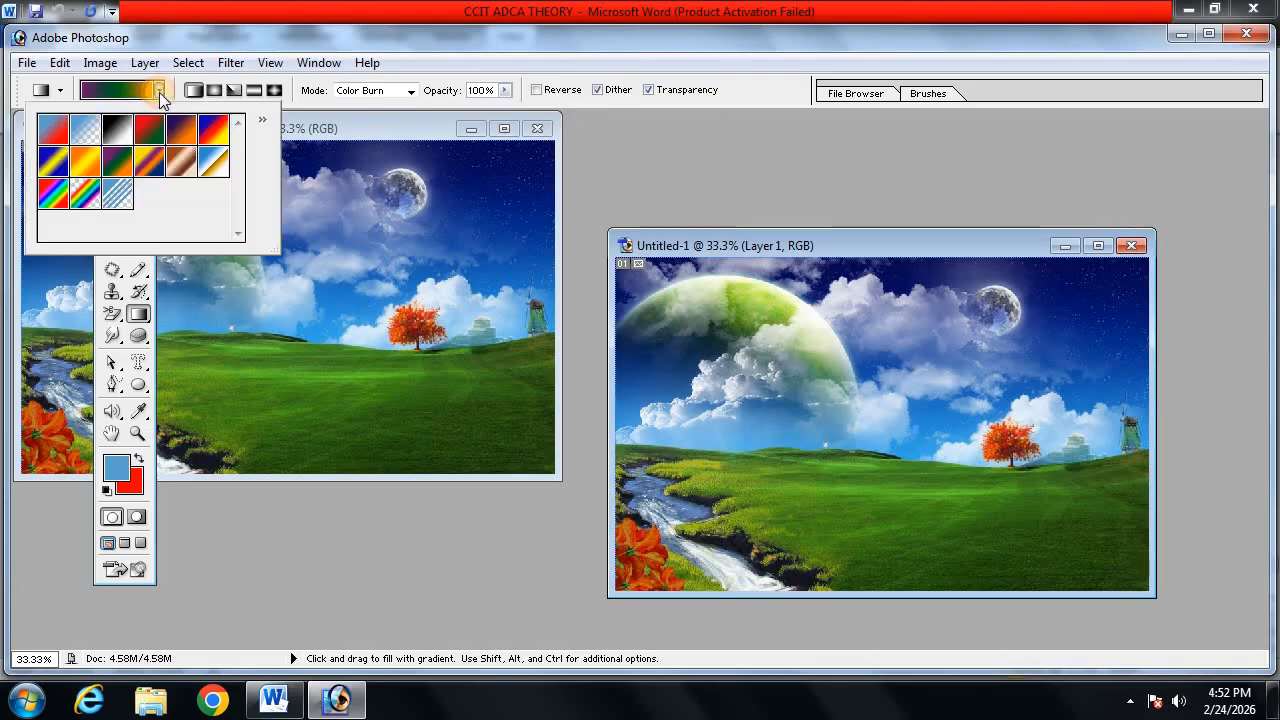
{"action": "left_click", "coordinate": [86, 163]}
{"action": "left_click", "coordinate": [910, 457]}
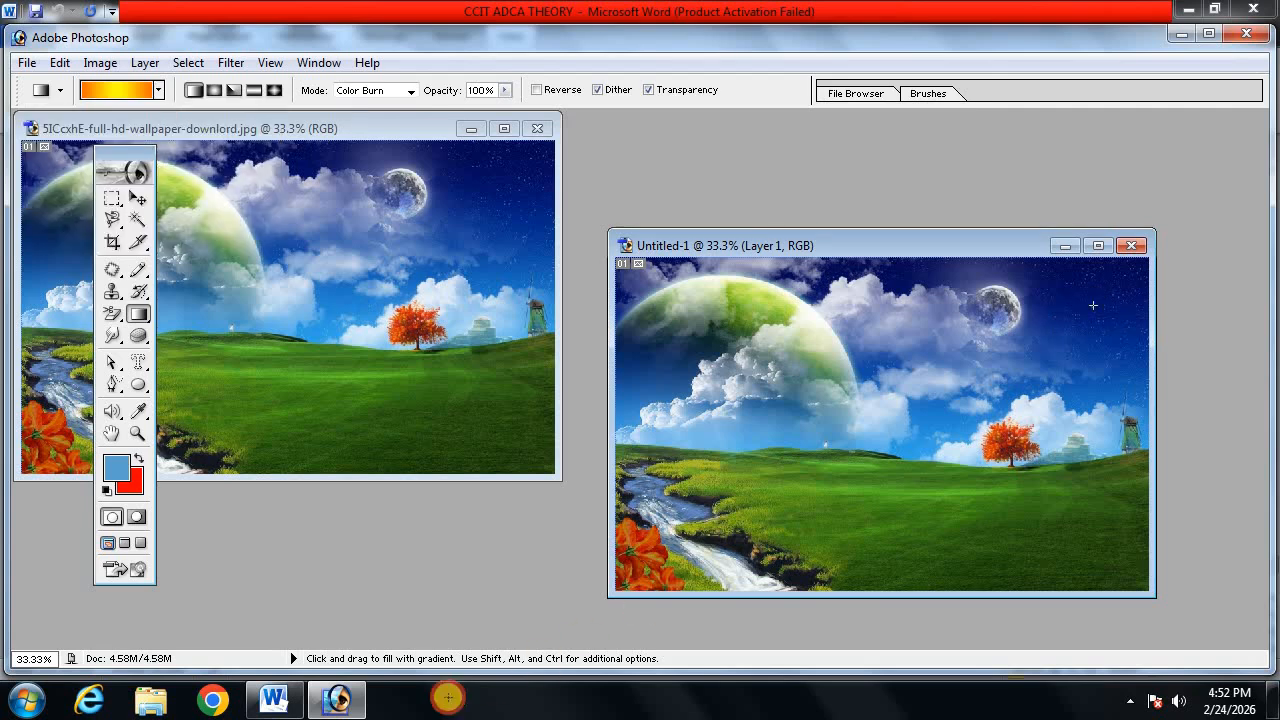
{"action": "left_click_drag", "start_coordinate": [1093, 305], "coordinate": [800, 546]}
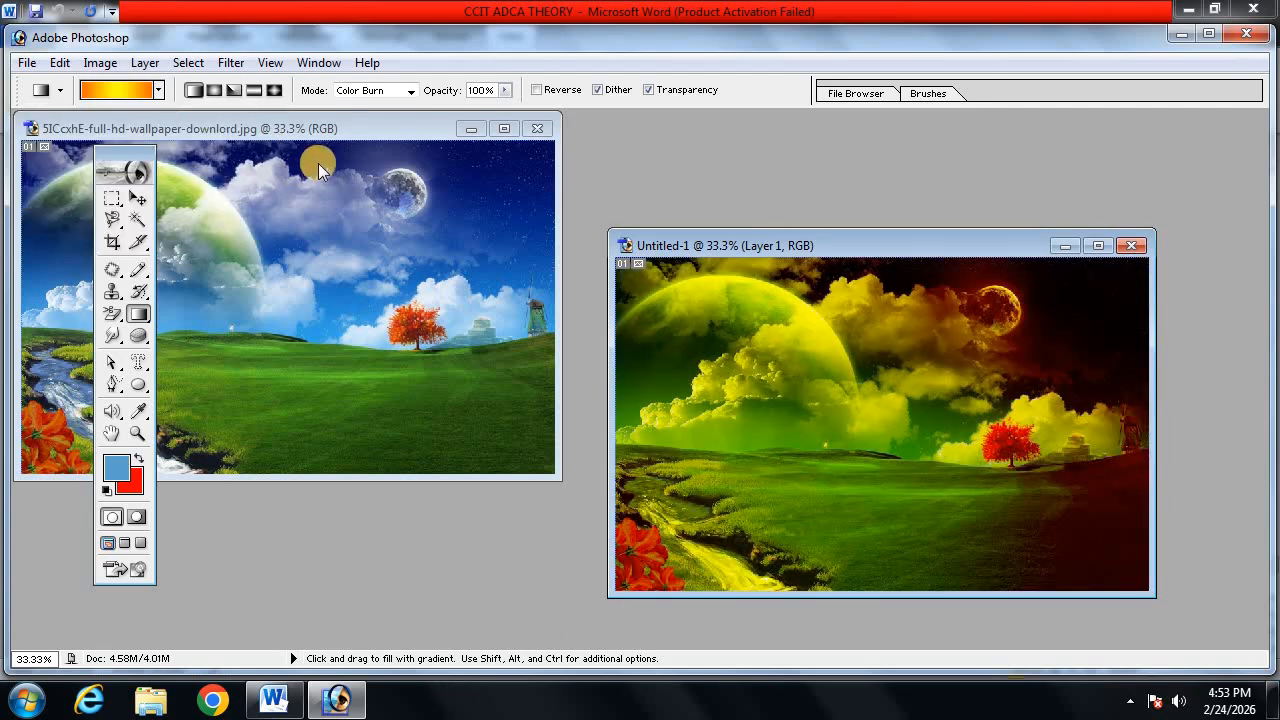
- Fade the applied gradient to 77% opacity in Color Burn mode and return to the Gradient tool
{"action": "left_click", "coordinate": [60, 62]}
{"action": "mouse_move", "coordinate": [100, 62]}
{"action": "mouse_move", "coordinate": [60, 62]}
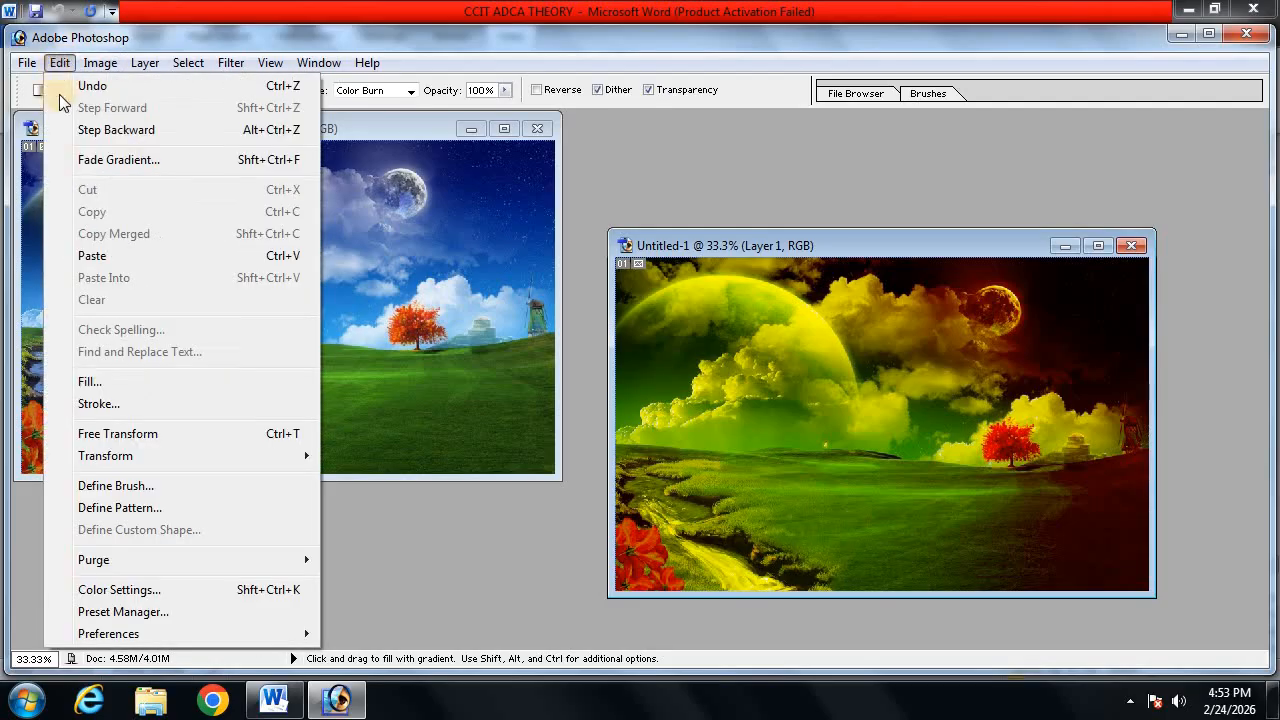
{"action": "left_click", "coordinate": [97, 170]}
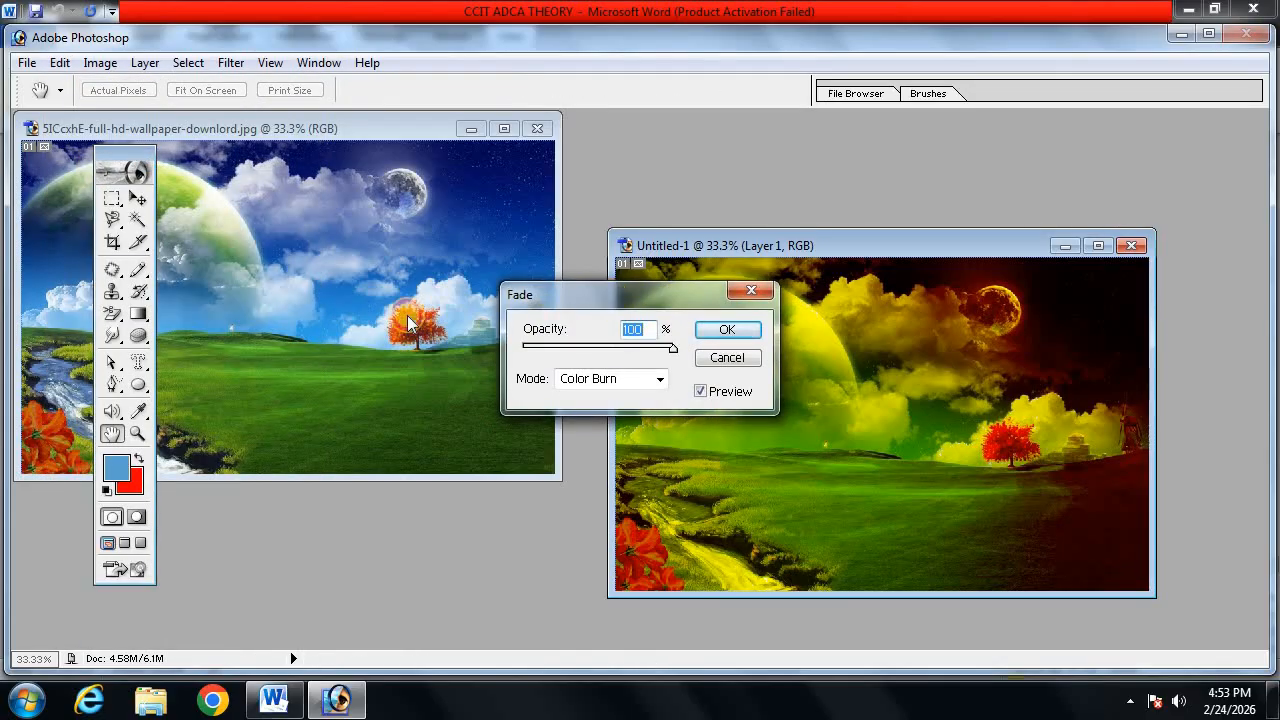
{"action": "left_click_drag", "start_coordinate": [449, 318], "coordinate": [404, 315]}
{"action": "mouse_move", "coordinate": [463, 366]}
{"action": "left_mouse_down"}
{"action": "mouse_move", "coordinate": [354, 371]}
{"action": "mouse_move", "coordinate": [447, 379]}
{"action": "mouse_move", "coordinate": [428, 370]}
{"action": "left_mouse_up"}
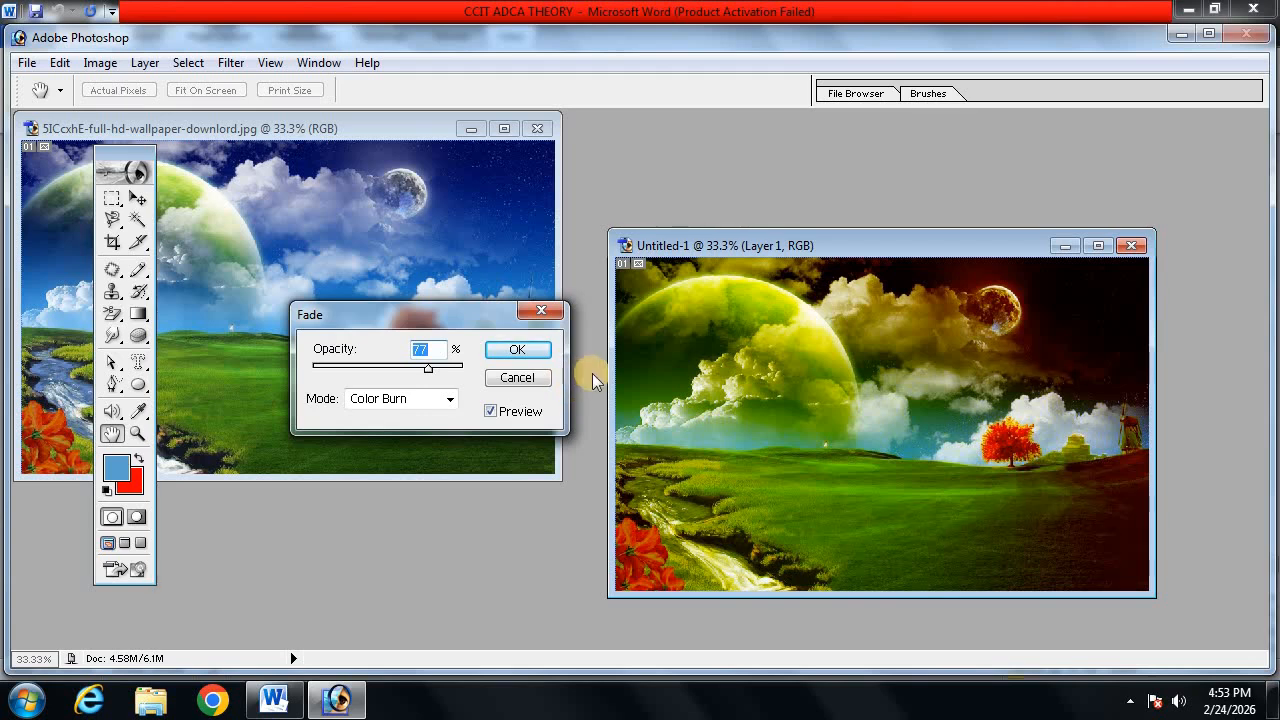
{"action": "left_click", "coordinate": [515, 352]}
{"action": "key", "text": "g"}
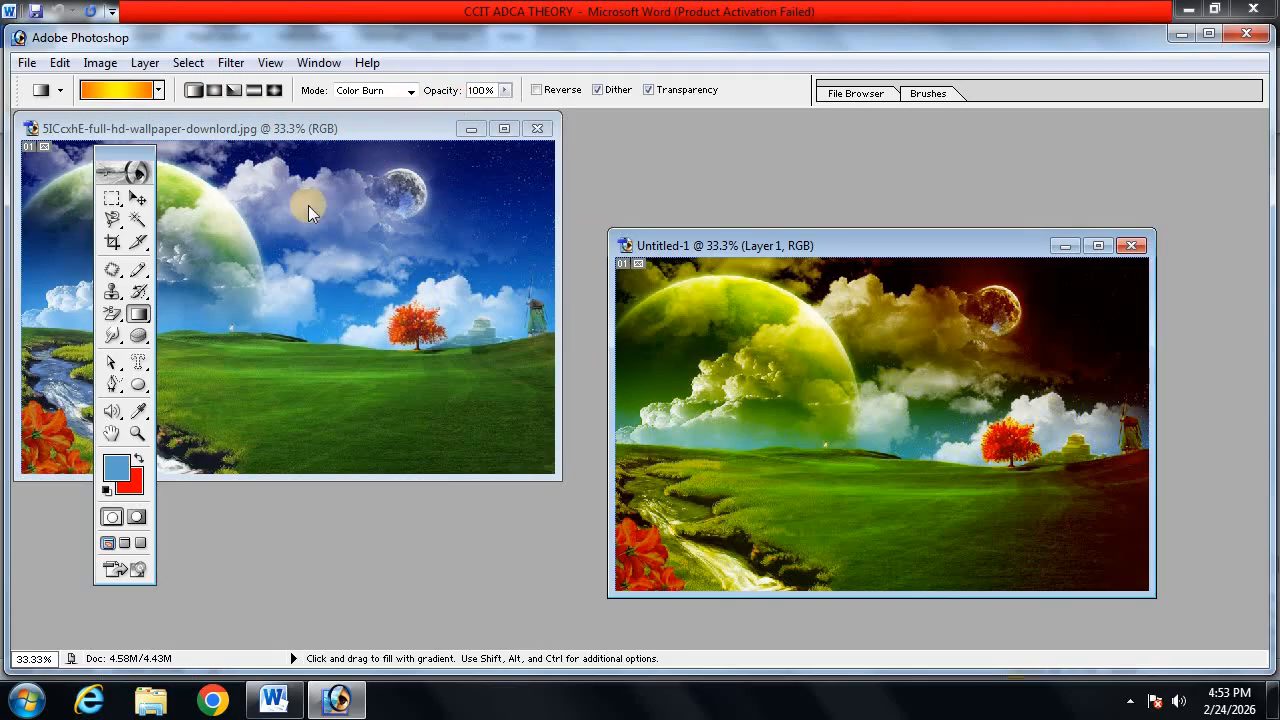
{"action": "left_click", "coordinate": [62, 64]}
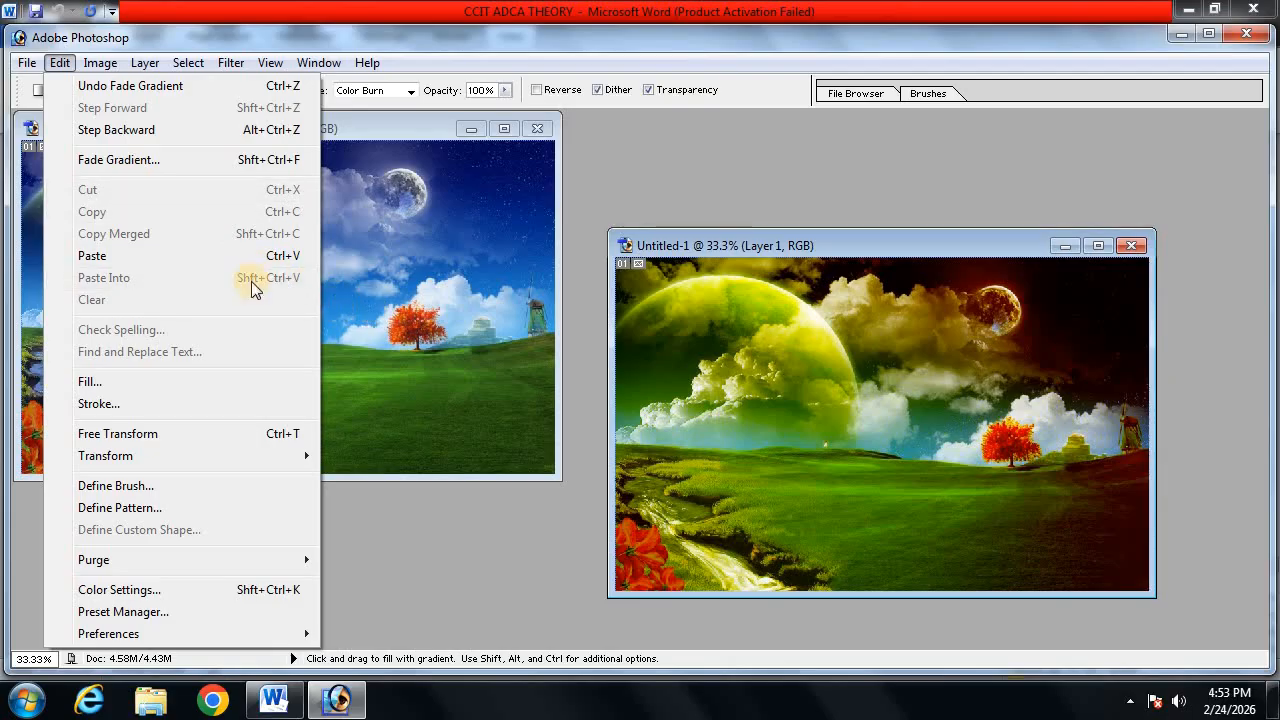
{"action": "left_click", "coordinate": [475, 552]}
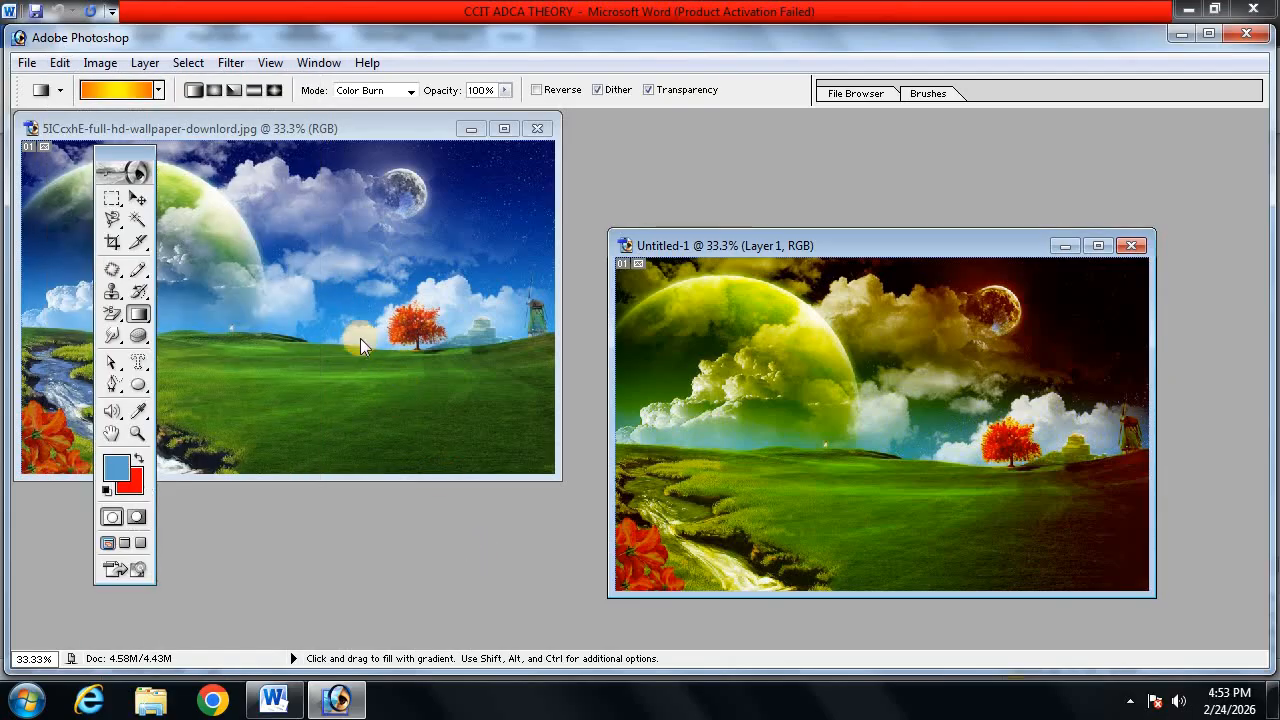
- Switch to the Elliptical Marquee tool, select the entire original wallpaper canvas, and cut it to the clipboard
{"action": "left_click", "coordinate": [114, 199]}
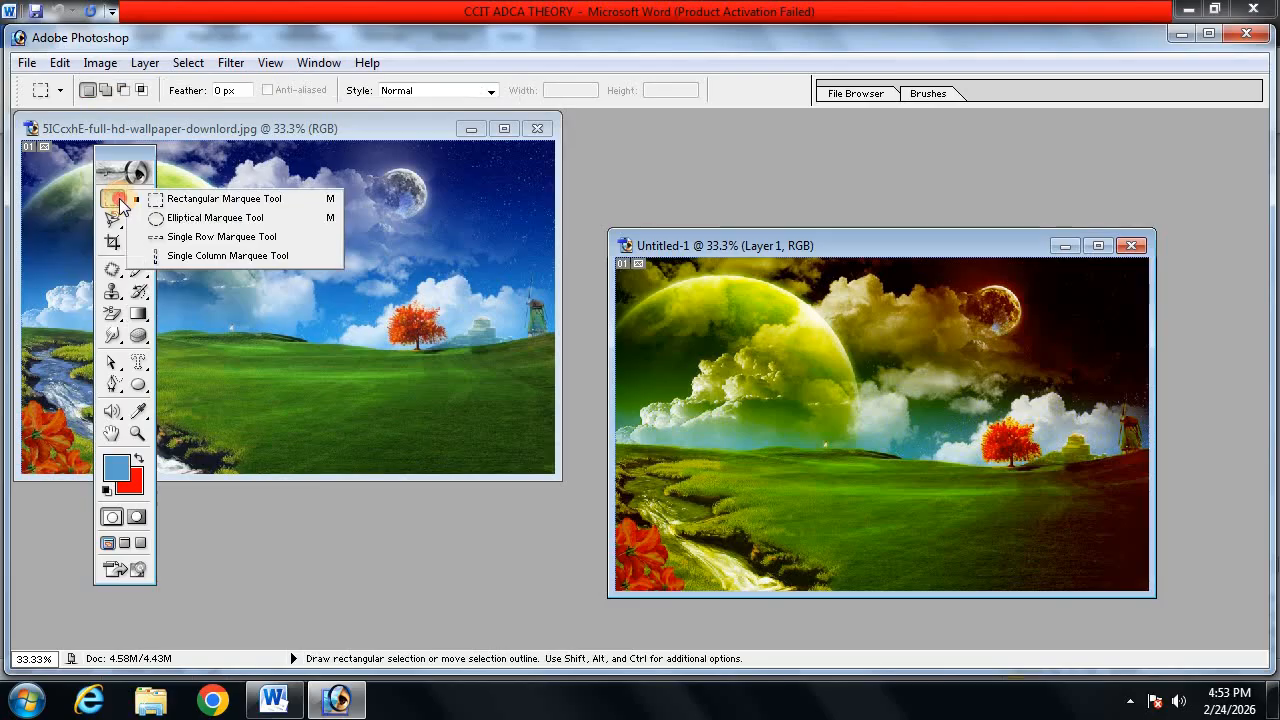
{"action": "left_click", "coordinate": [180, 217]}
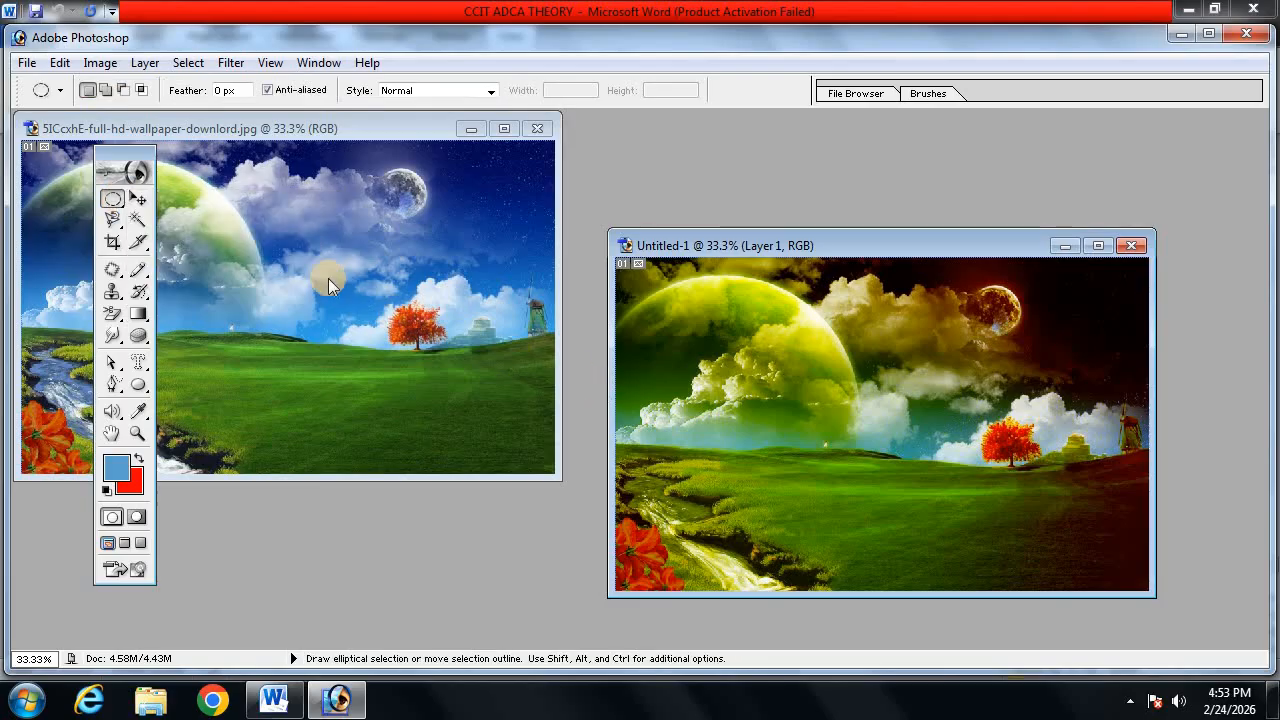
{"action": "left_click", "coordinate": [355, 277]}
{"action": "key", "text": "ctrl+a"}
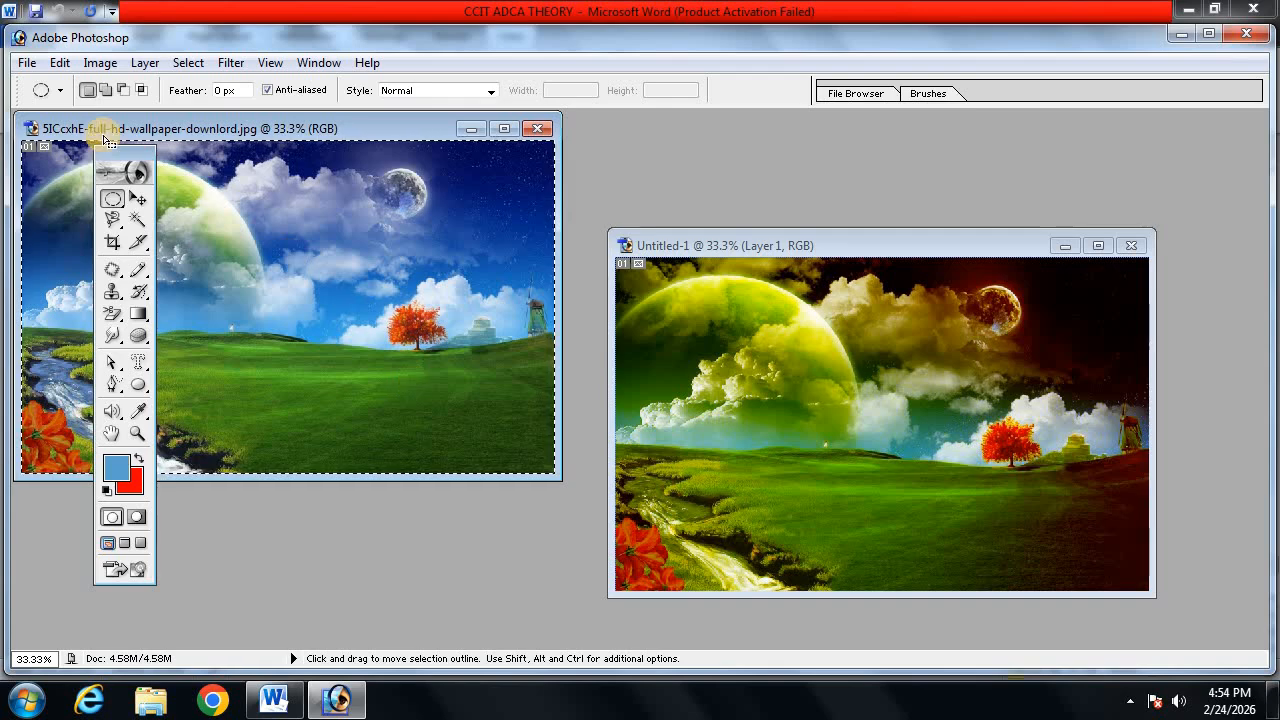
{"action": "left_click", "coordinate": [60, 62]}
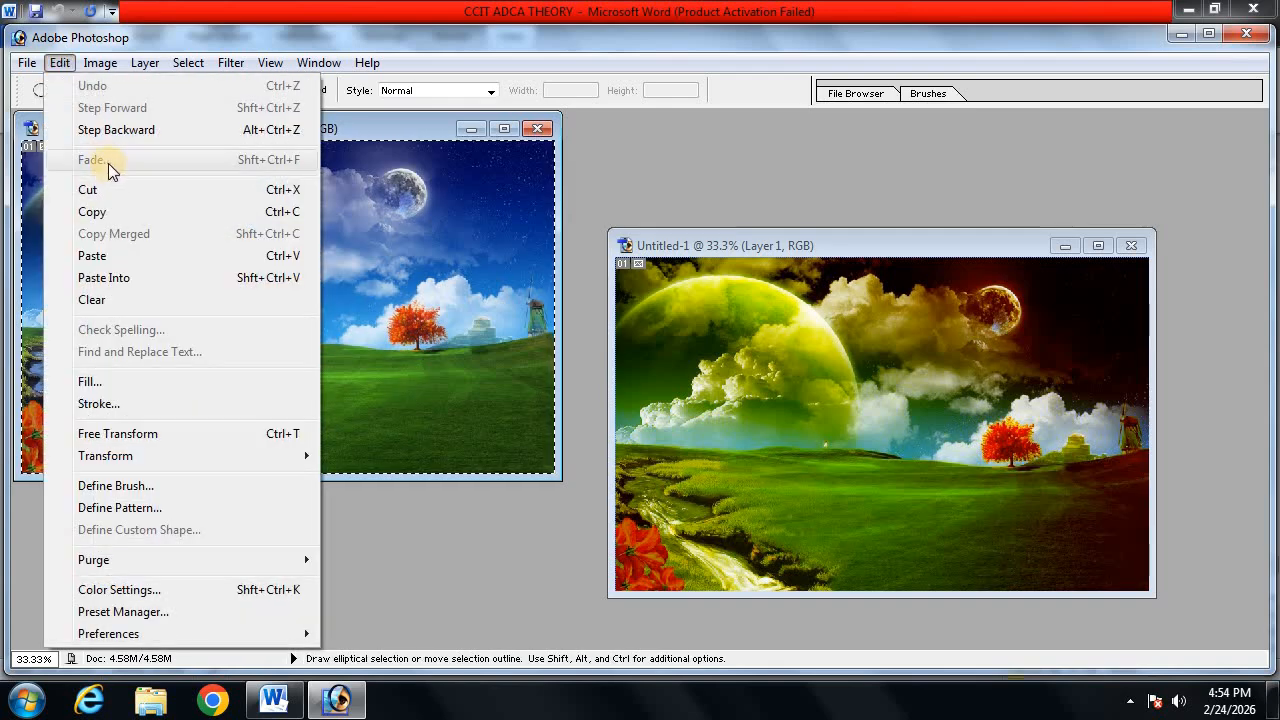
{"action": "left_click", "coordinate": [120, 189]}
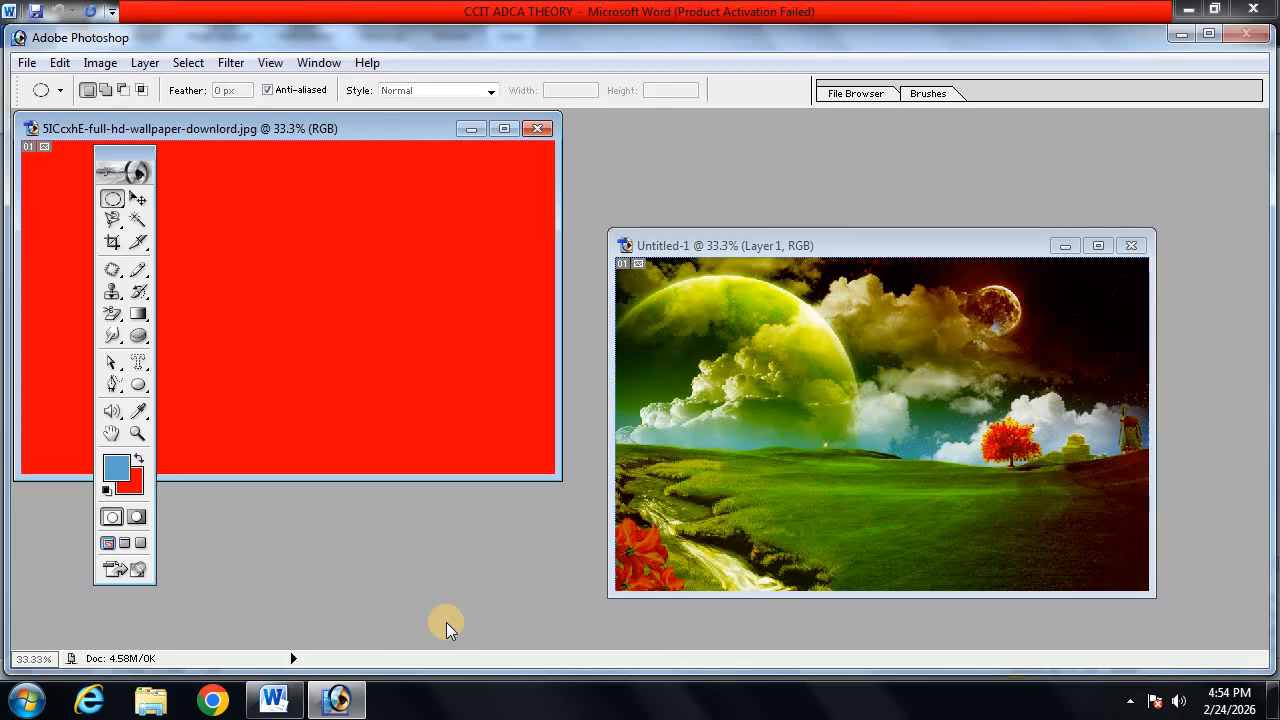
- Paste the cut wallpaper into a new white document and move its window down to uncover the emptied original
{"action": "key", "text": "ctrl+n"}
{"action": "key", "text": "Return"}
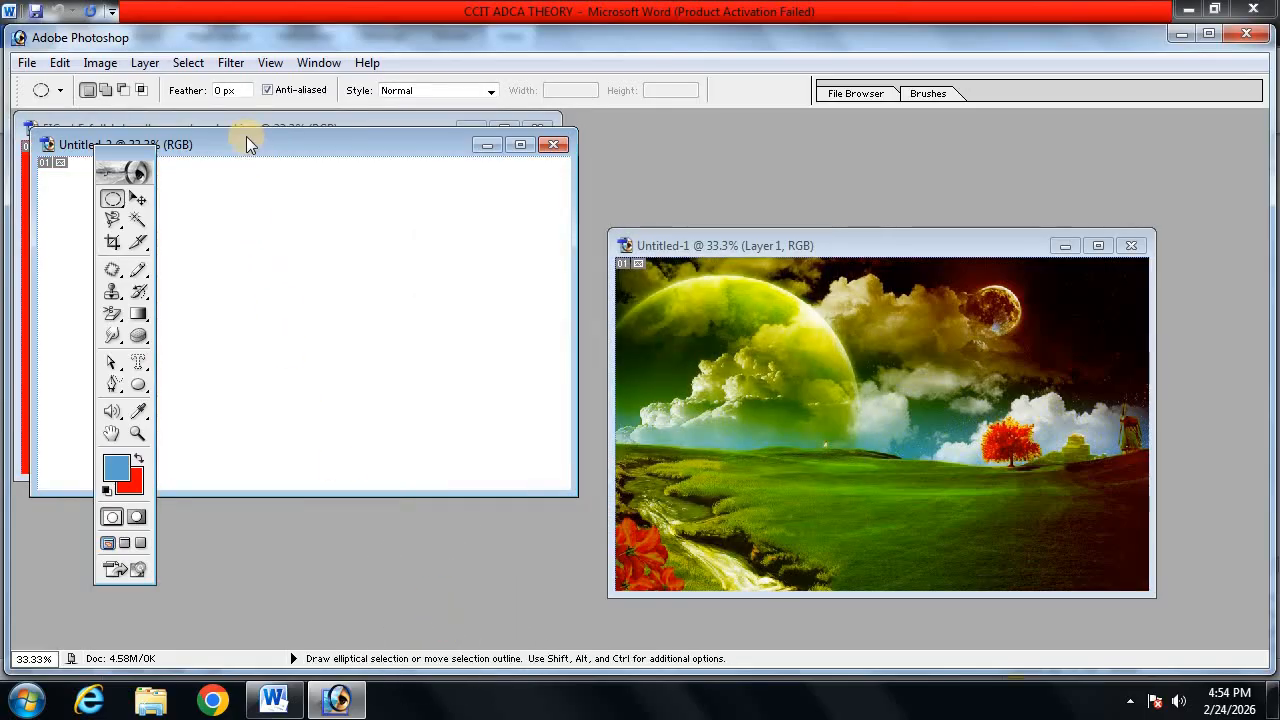
{"action": "key", "text": "ctrl+v"}
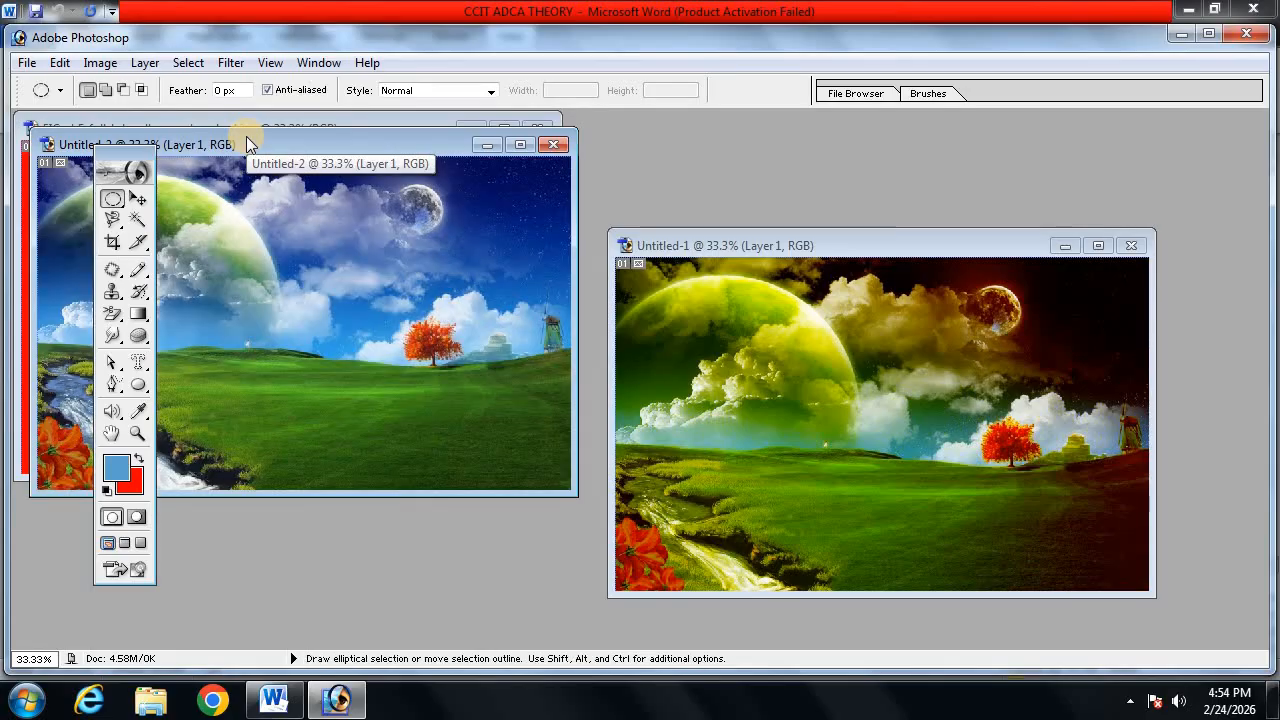
{"action": "left_click_drag", "start_coordinate": [269, 151], "coordinate": [295, 273]}
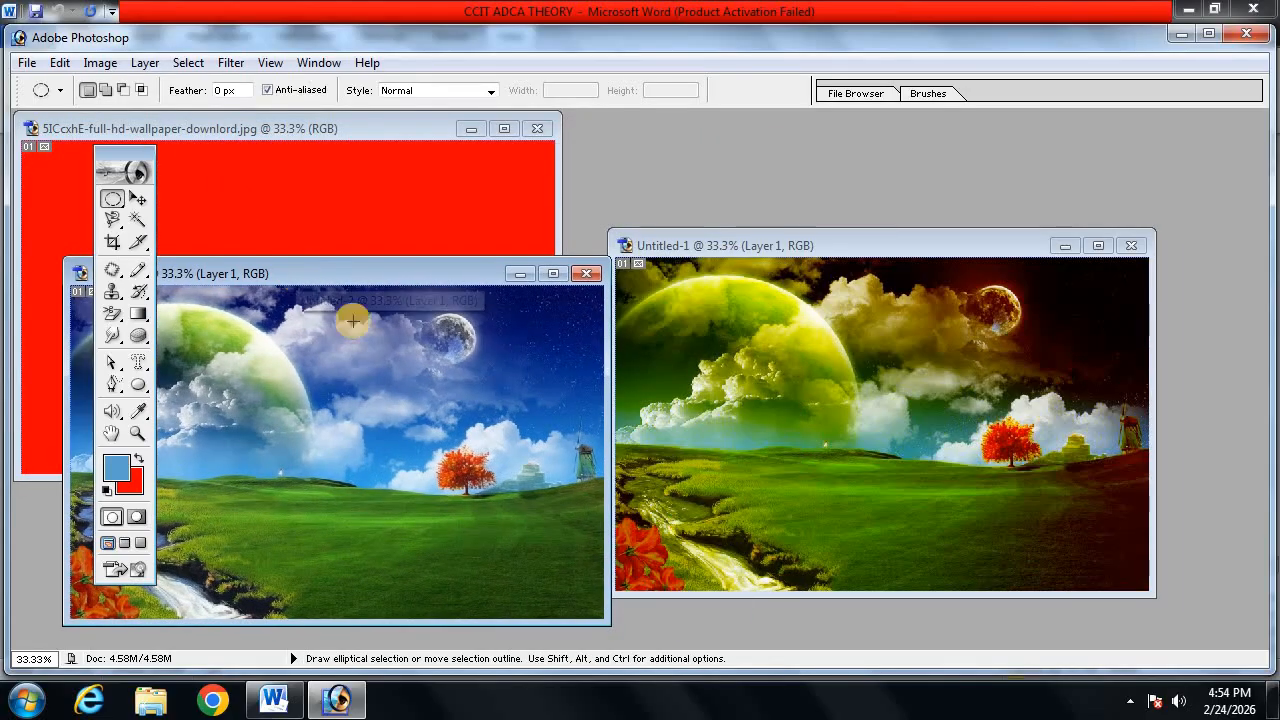
- Close the emptied original wallpaper file without saving and move the Untitled-2 window up into the freed space
{"action": "left_click", "coordinate": [60, 62]}
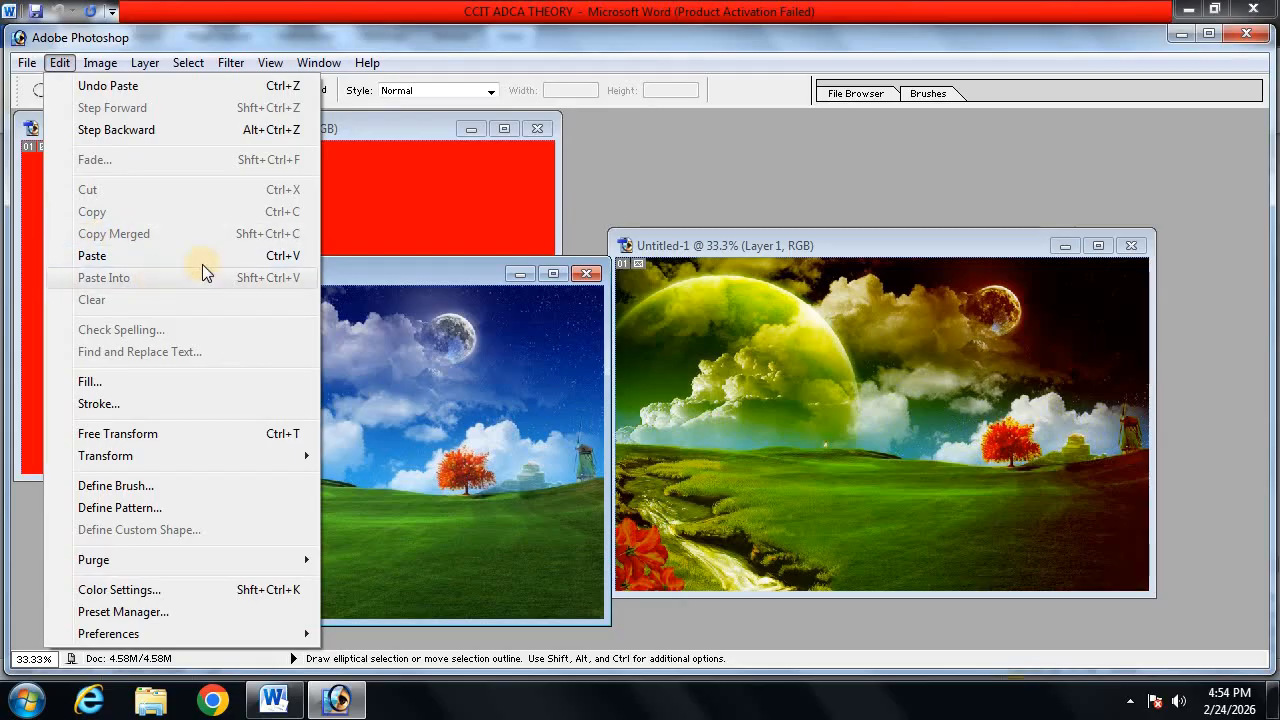
{"action": "left_click", "coordinate": [539, 134]}
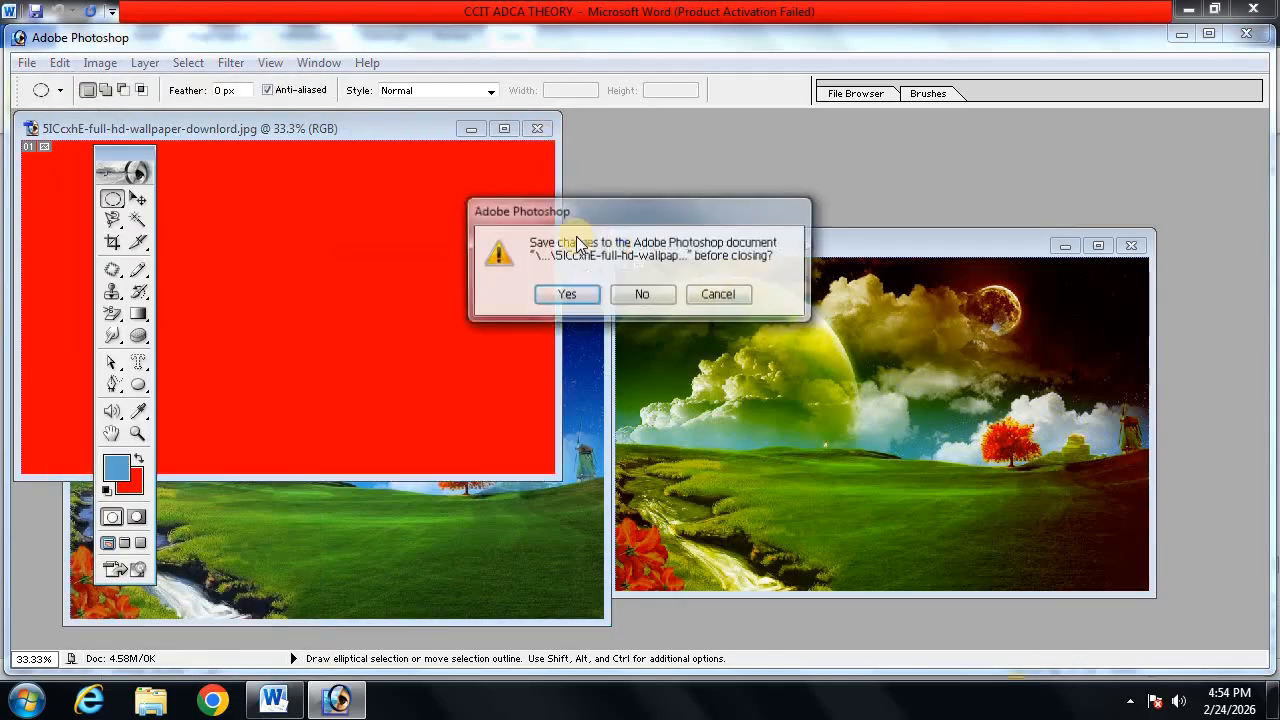
{"action": "left_click", "coordinate": [631, 292]}
{"action": "left_click_drag", "start_coordinate": [432, 277], "coordinate": [458, 118]}
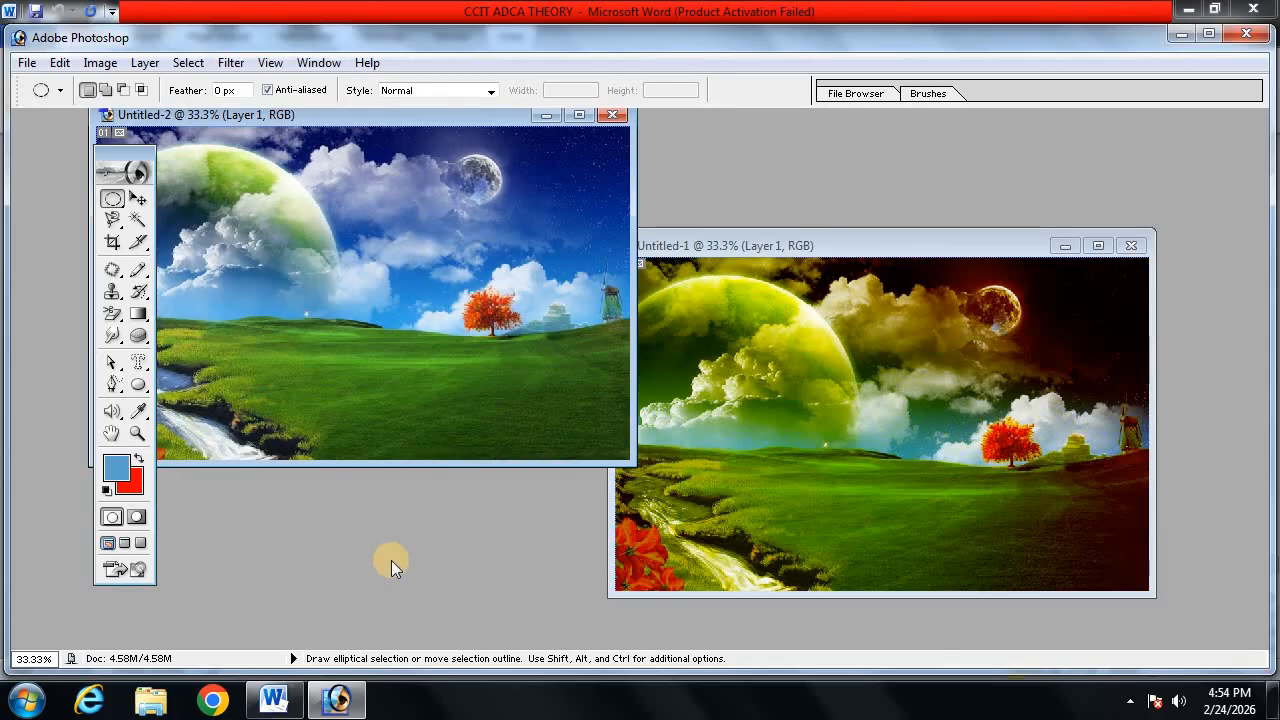
- Open the portrait 154575.jpg from the image folder and place its window beside the Untitled-2 wallpaper
{"action": "double_click", "coordinate": [365, 560]}
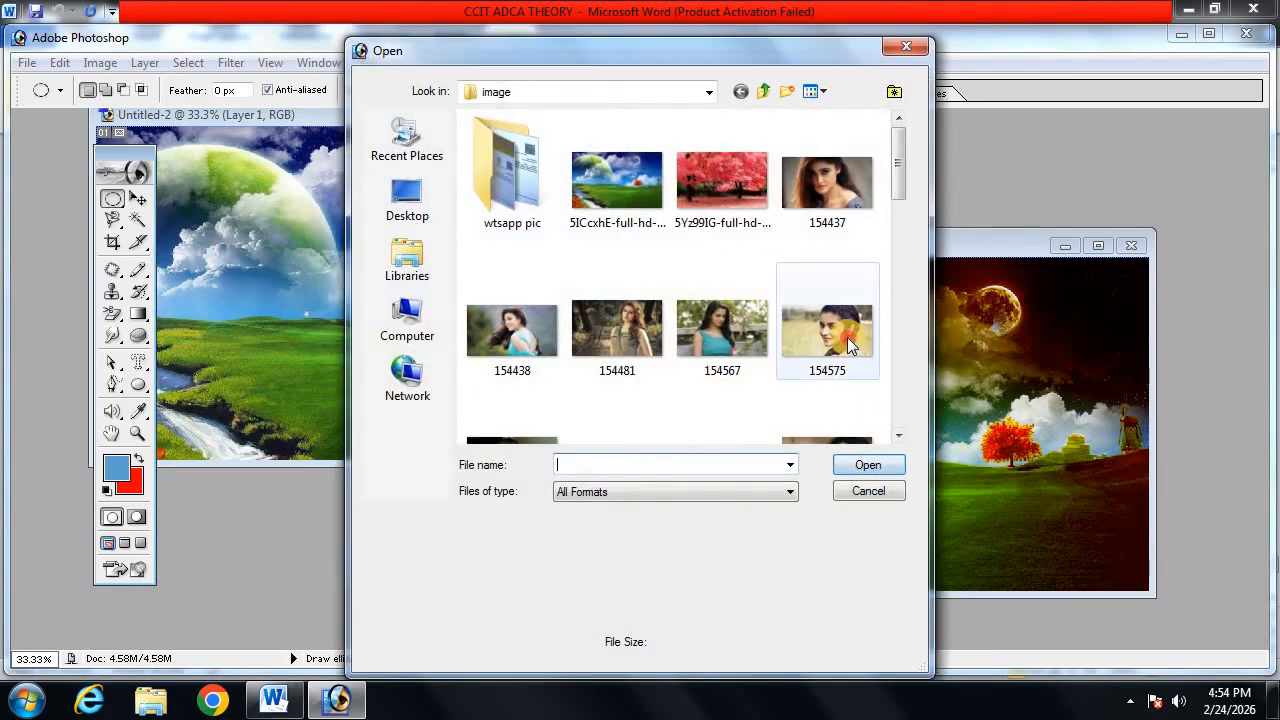
{"action": "left_click", "coordinate": [847, 337]}
{"action": "left_click", "coordinate": [852, 464]}
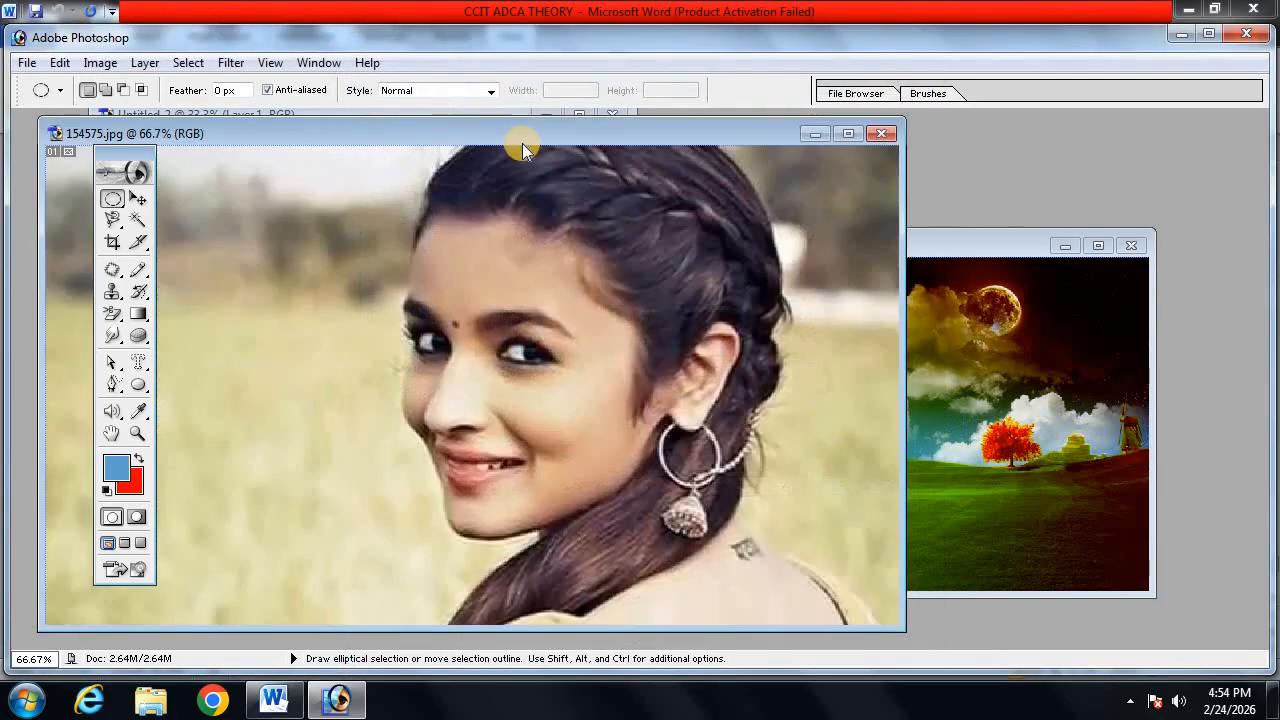
{"action": "left_click_drag", "start_coordinate": [495, 130], "coordinate": [963, 112]}
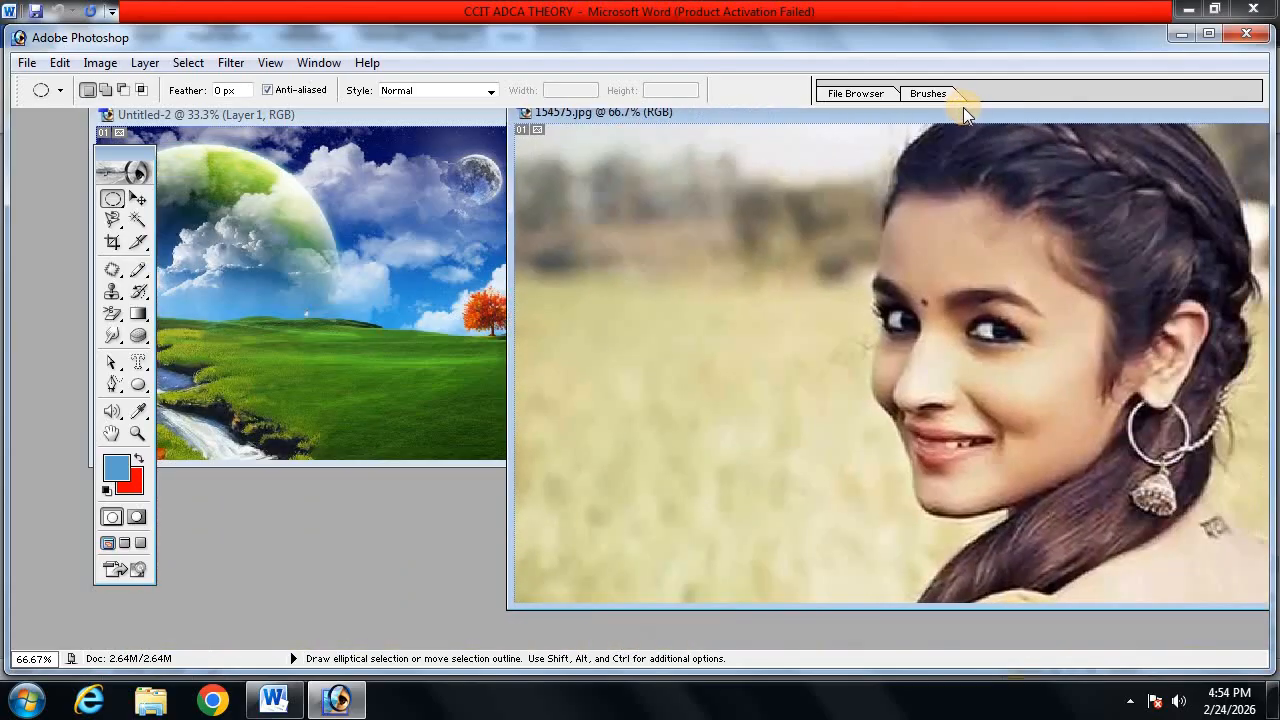
- Copy a rectangular selection around the face in 154575.jpg into Untitled-2 and move it to the sky's upper edge above the orange tree
{"action": "left_click", "coordinate": [112, 198]}
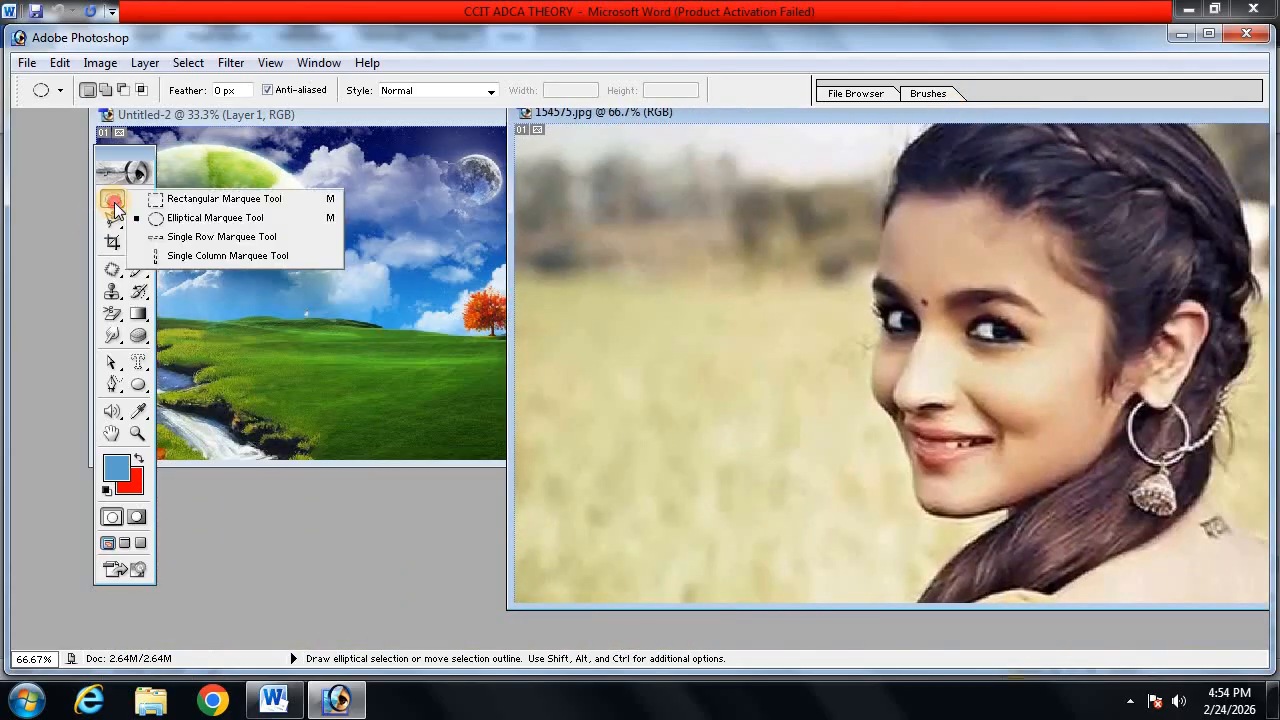
{"action": "left_click", "coordinate": [205, 198]}
{"action": "left_click_drag", "start_coordinate": [743, 184], "coordinate": [1145, 510]}
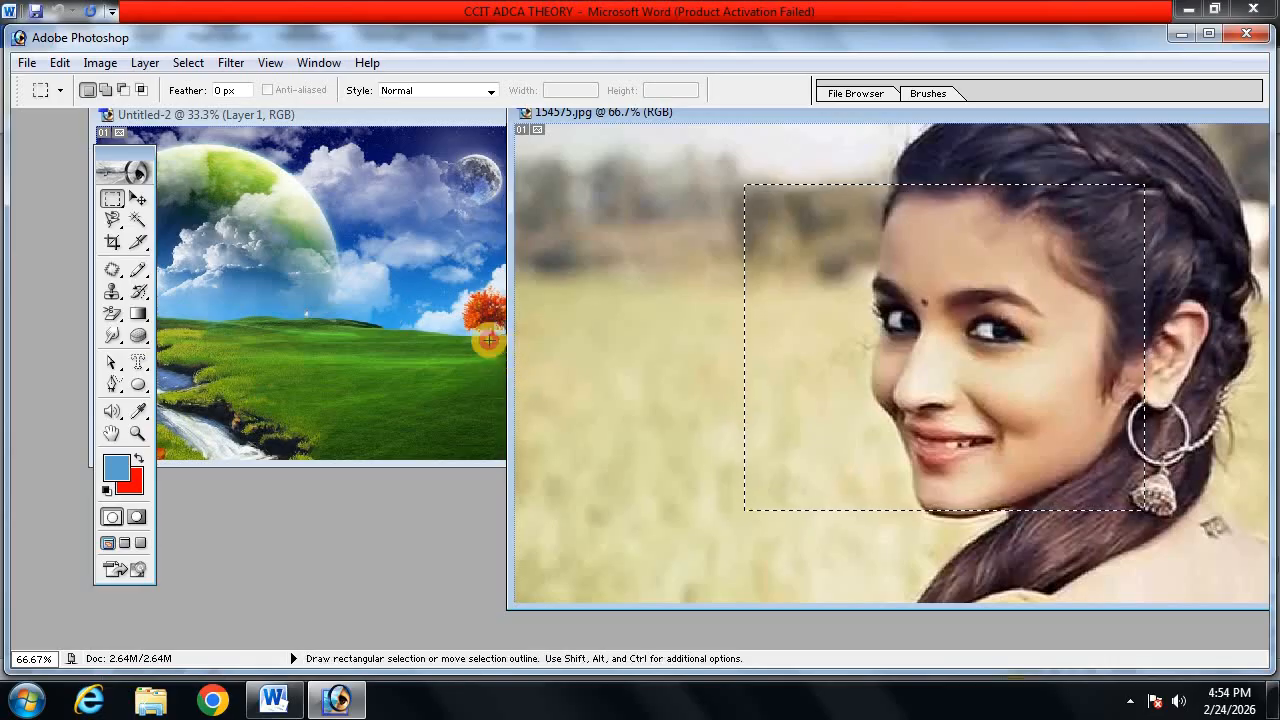
{"action": "left_click", "coordinate": [452, 331]}
{"action": "key", "text": "ctrl+v"}
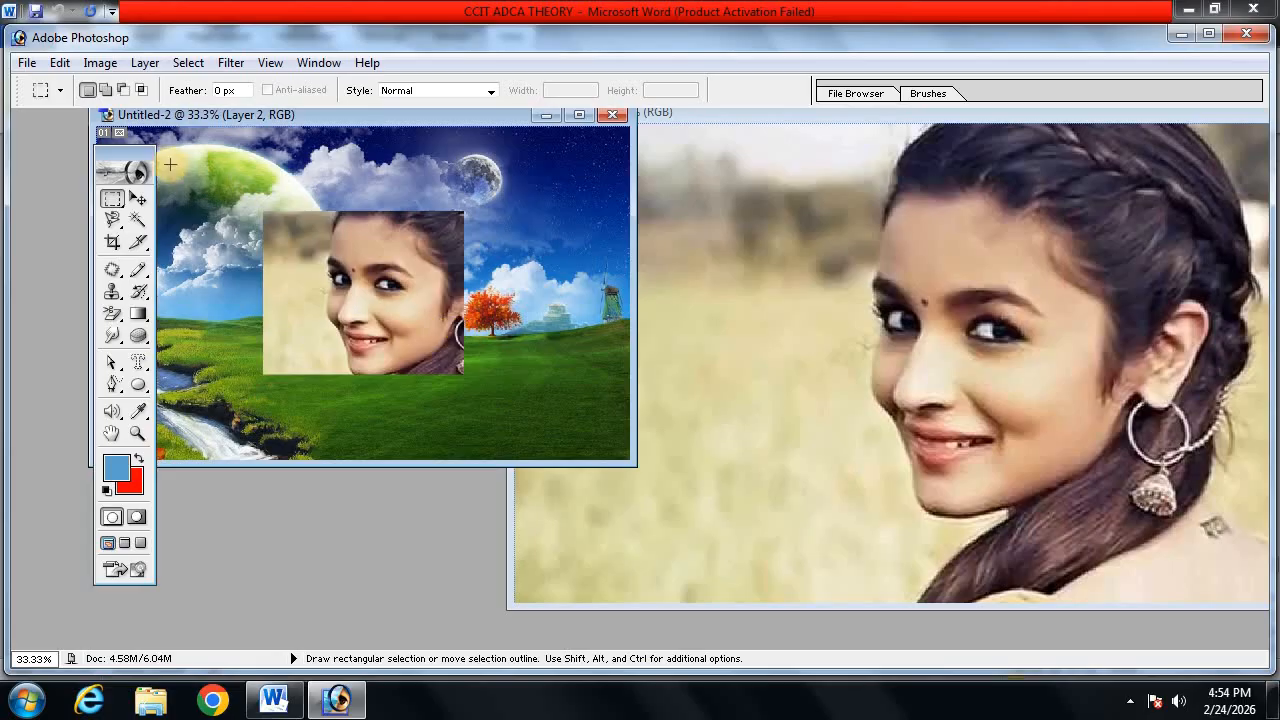
{"action": "left_click", "coordinate": [138, 202]}
{"action": "left_click_drag", "start_coordinate": [437, 286], "coordinate": [444, 228]}
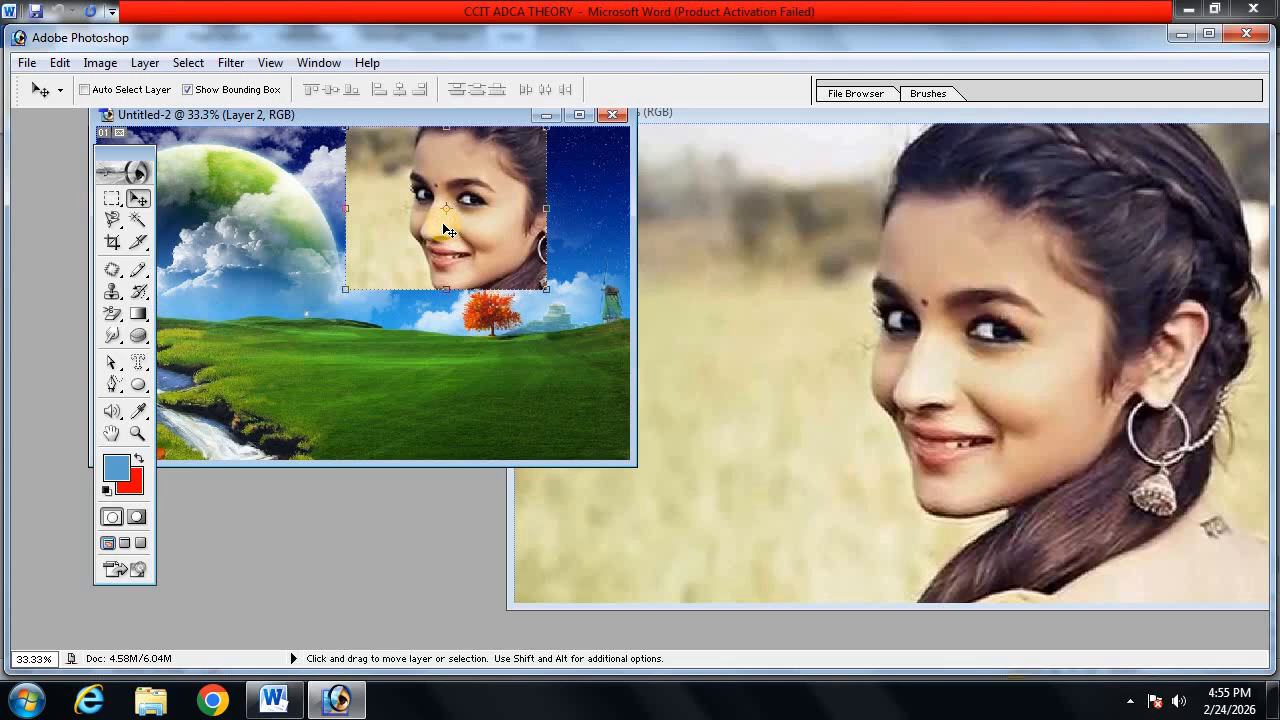
- Select the entire Untitled-2 canvas and copy only the active face layer
{"action": "key", "text": "ctrl+a"}
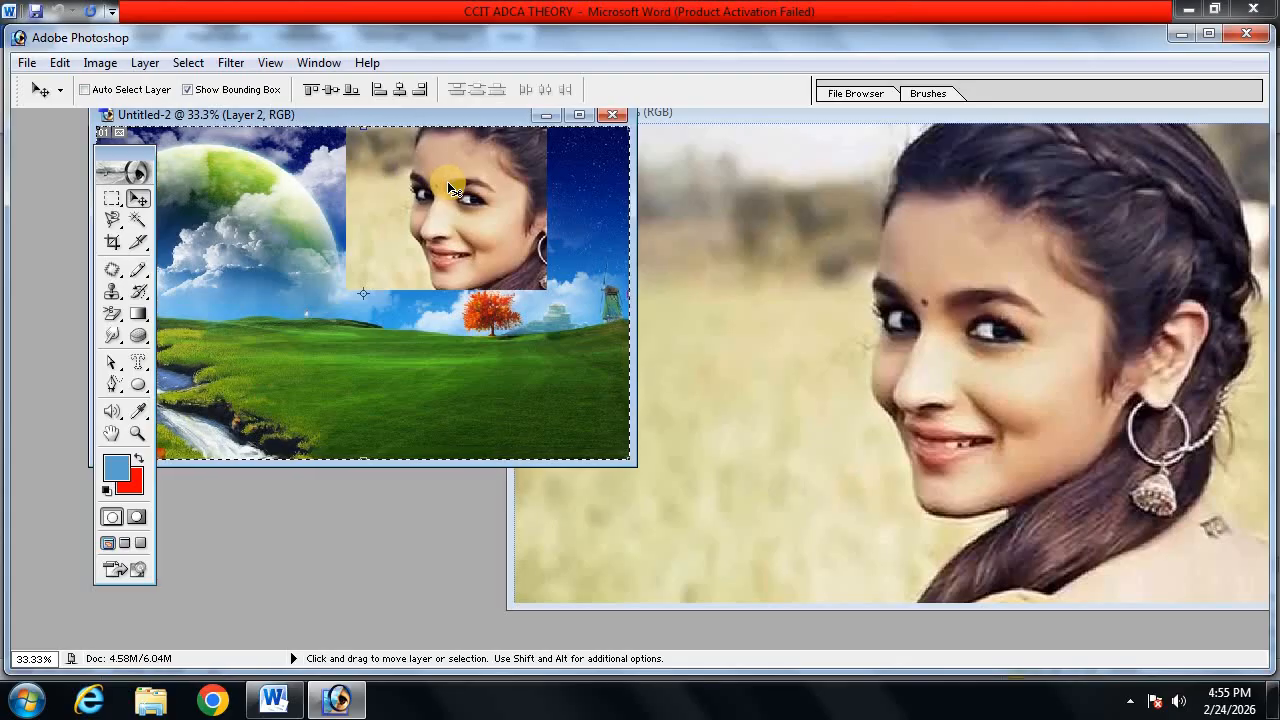
{"action": "left_click", "coordinate": [60, 62]}
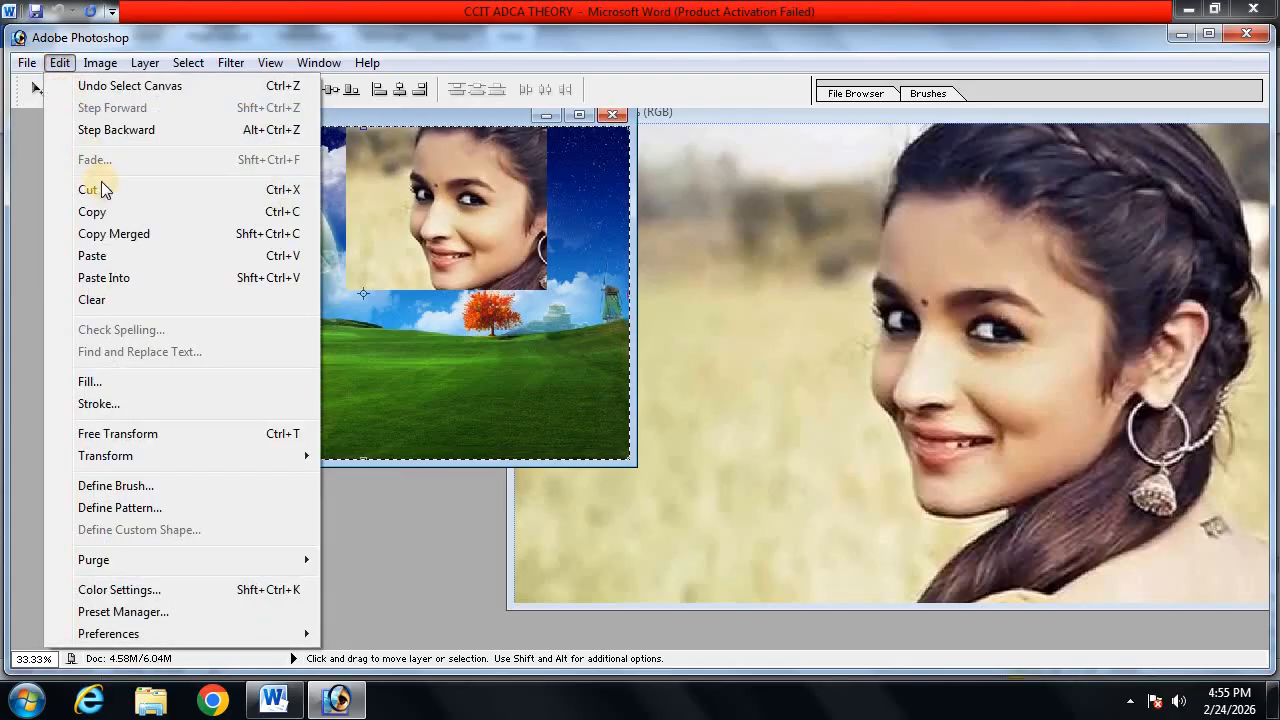
{"action": "left_click", "coordinate": [121, 210]}
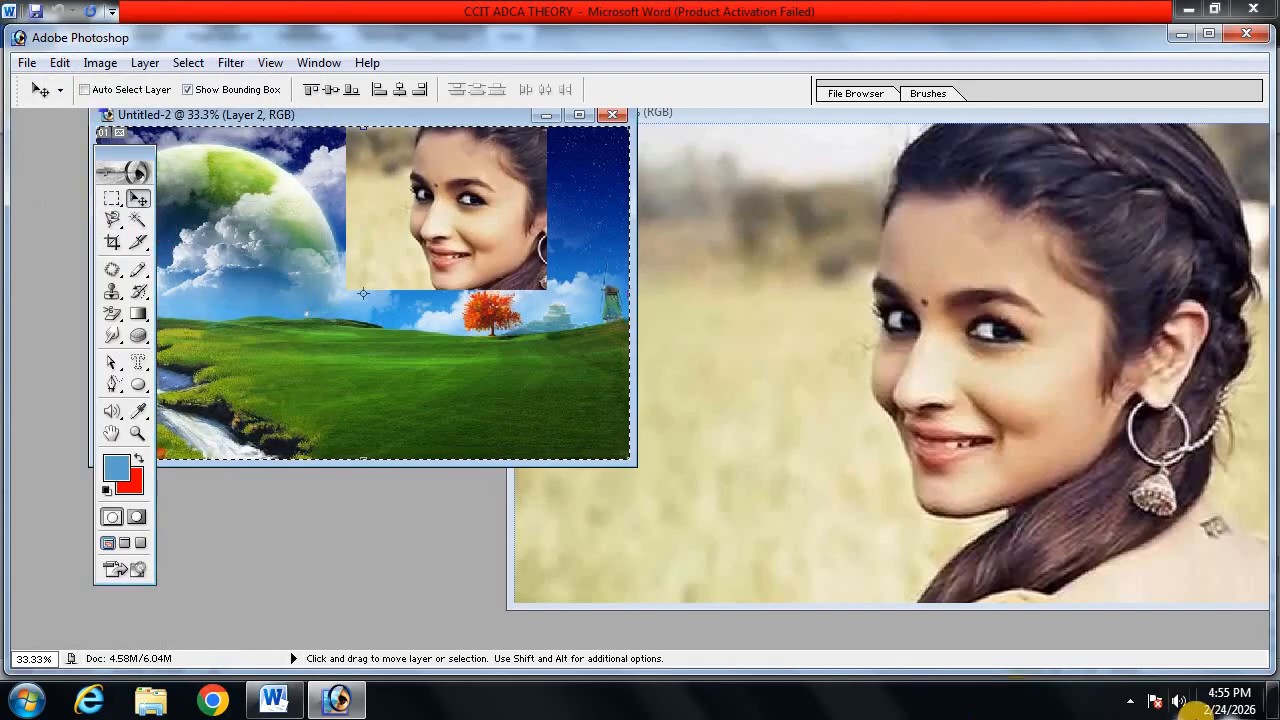
- Paste the copied face layer into a new document, set its window beside Untitled-2, and close it without saving
{"action": "key", "text": "ctrl+n"}
{"action": "key", "text": "Return"}
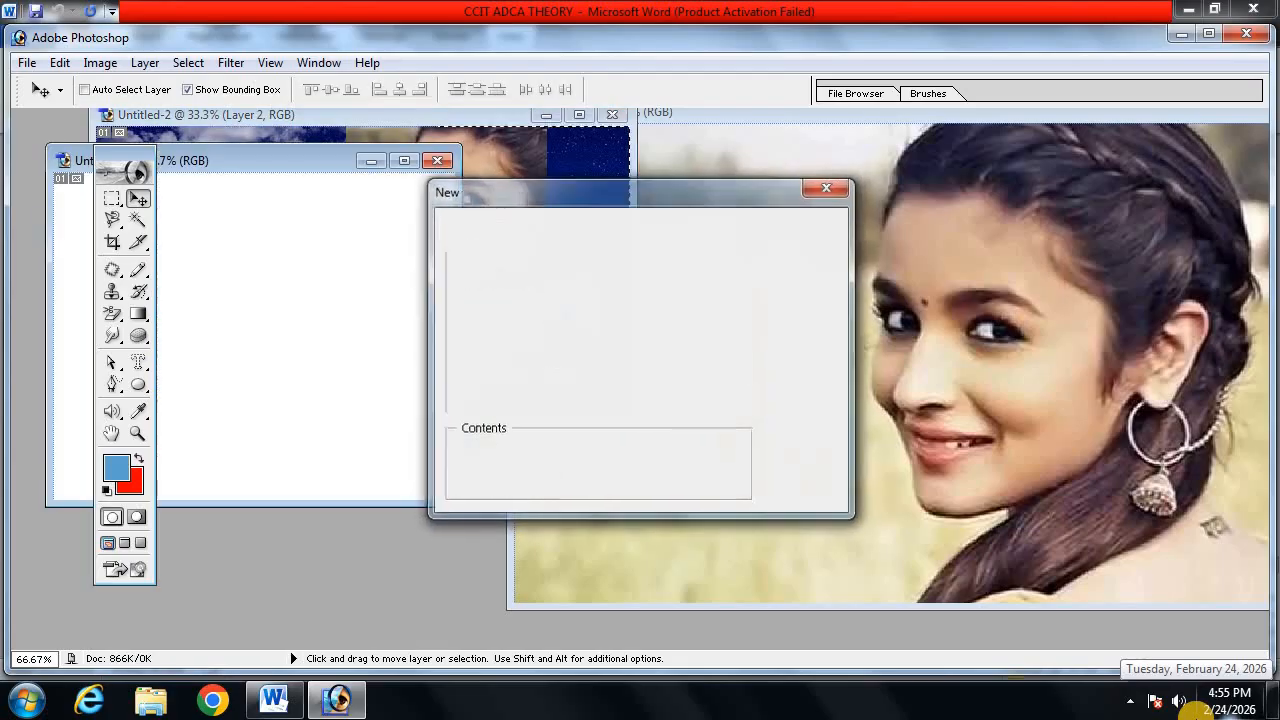
{"action": "key", "text": "ctrl+v"}
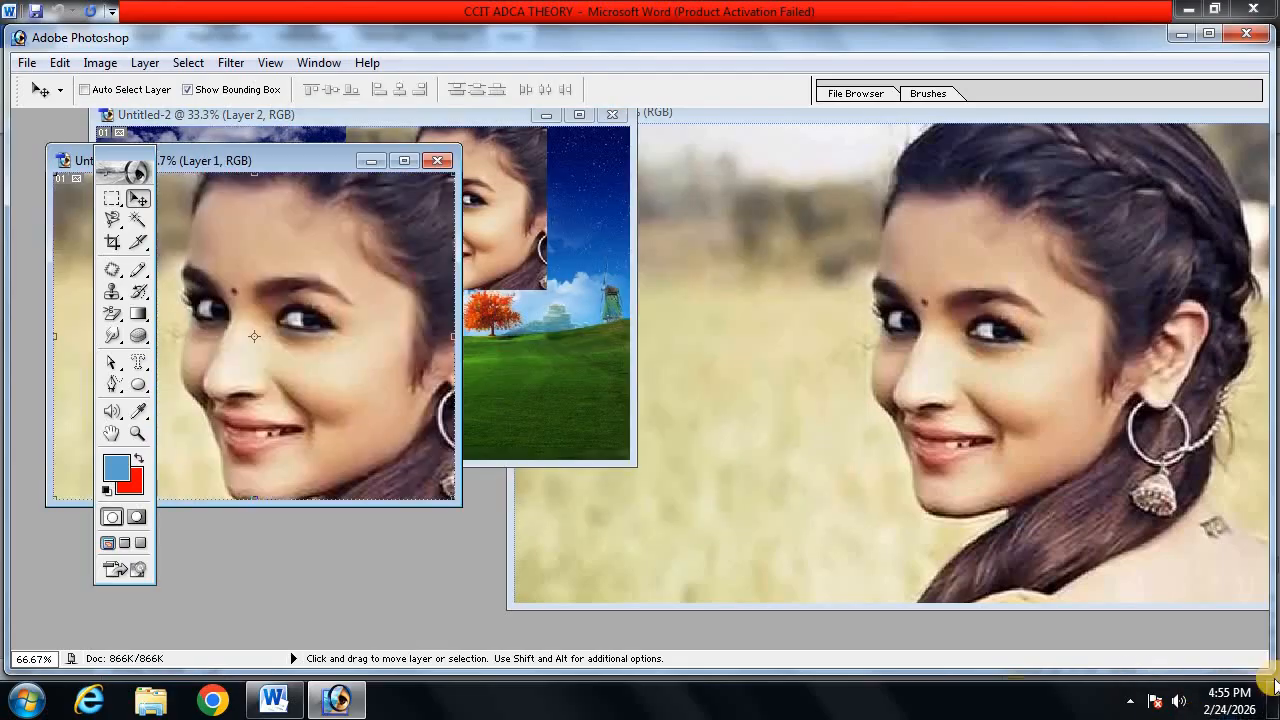
{"action": "left_click_drag", "start_coordinate": [285, 160], "coordinate": [930, 238]}
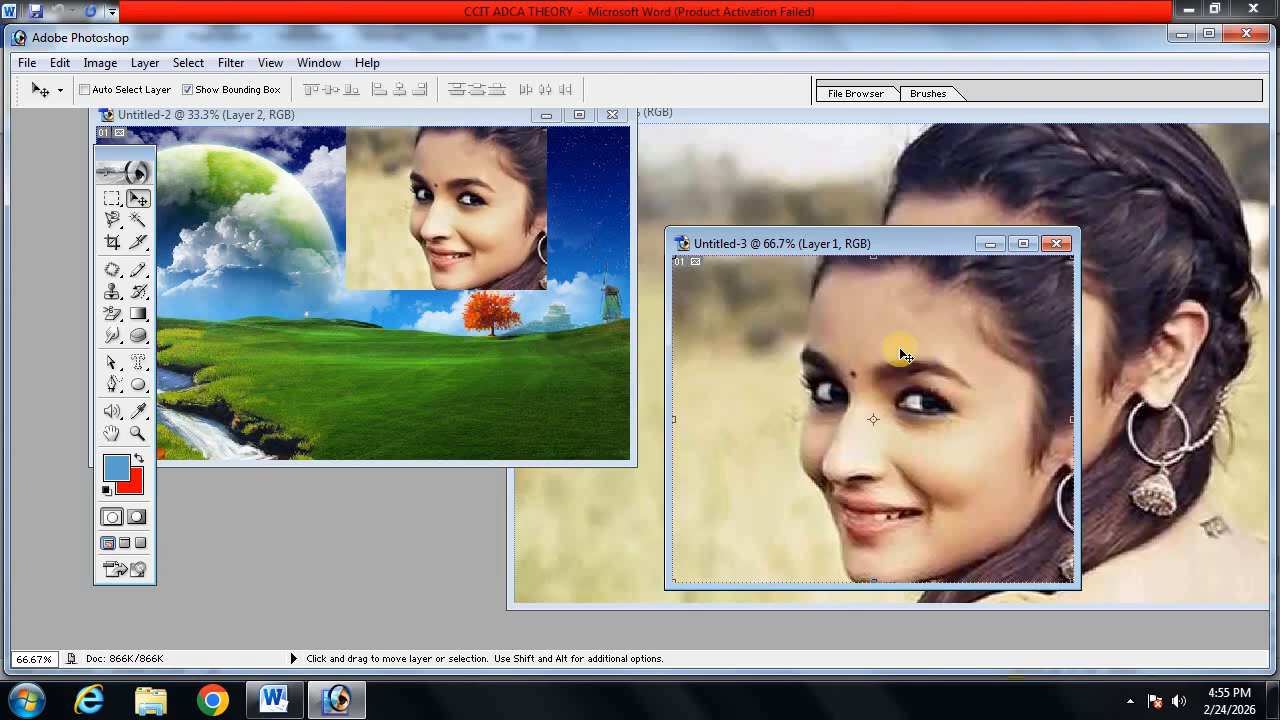
{"action": "left_click", "coordinate": [1053, 243]}
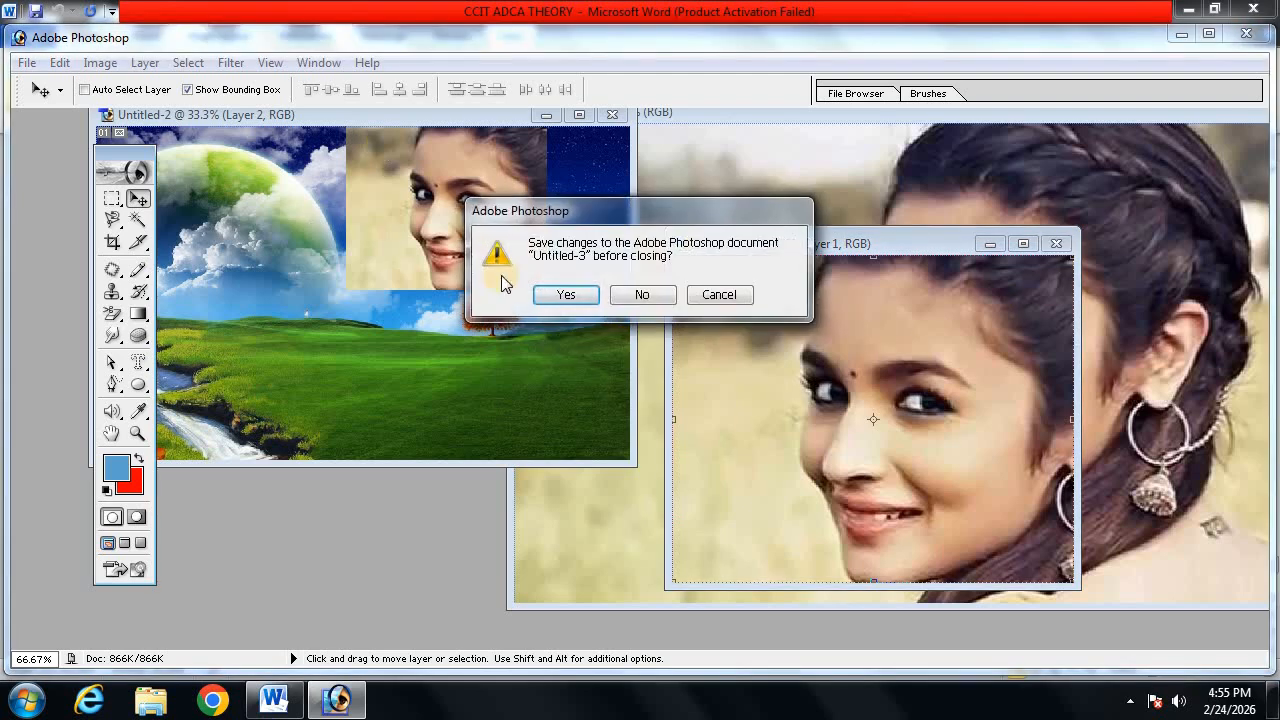
{"action": "left_click", "coordinate": [636, 295]}
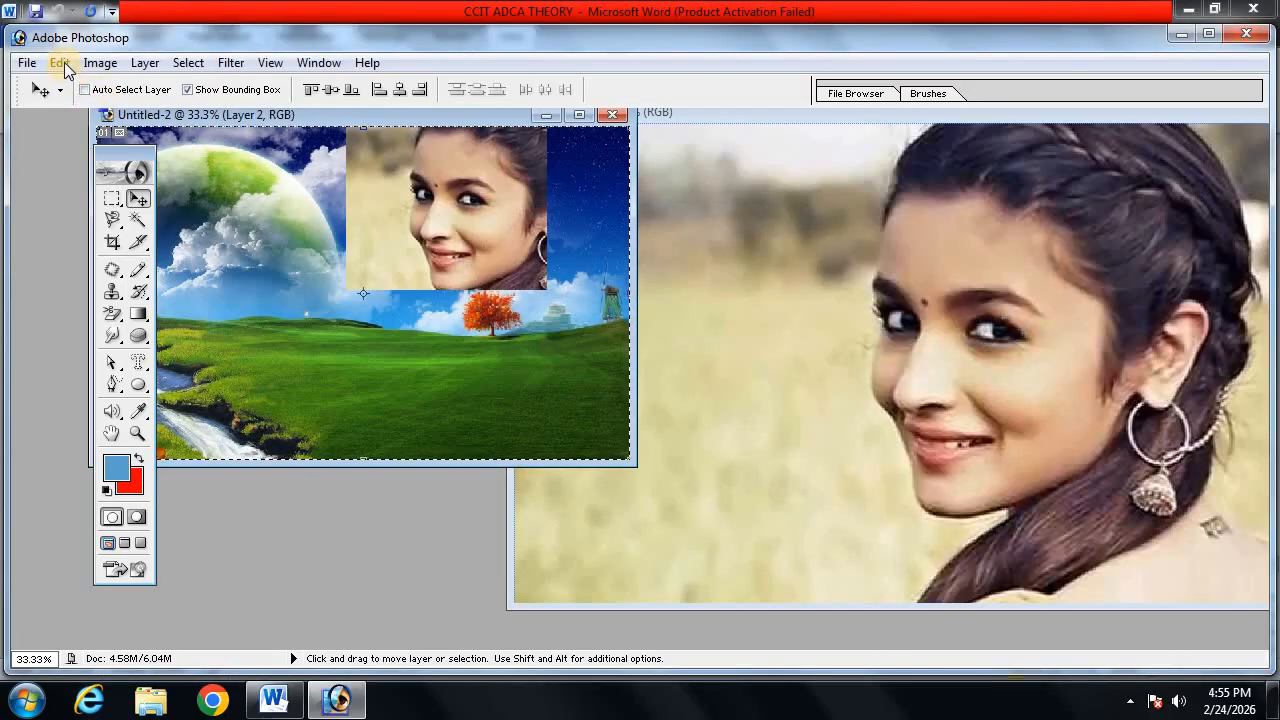
- Copy the merged wallpaper and face from Untitled-2 and paste them into a new white 1600 × 1000 pixel document
{"action": "left_click", "coordinate": [60, 62]}
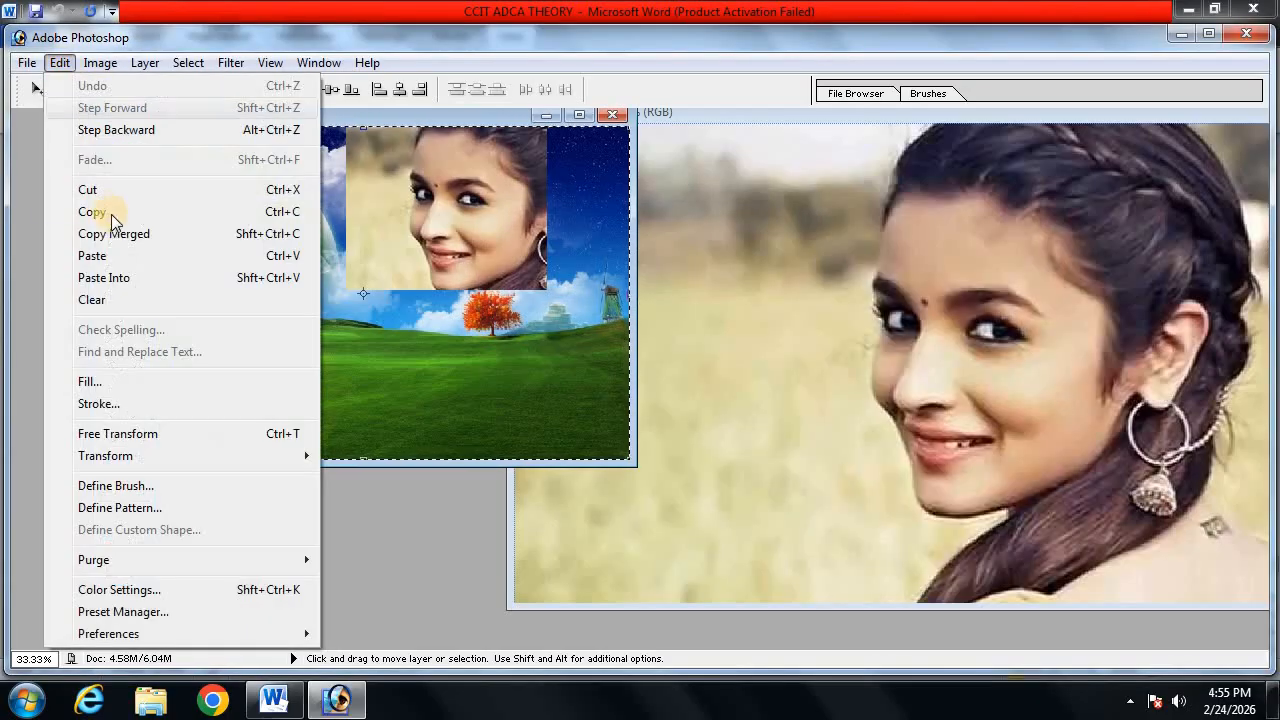
{"action": "left_click", "coordinate": [237, 232]}
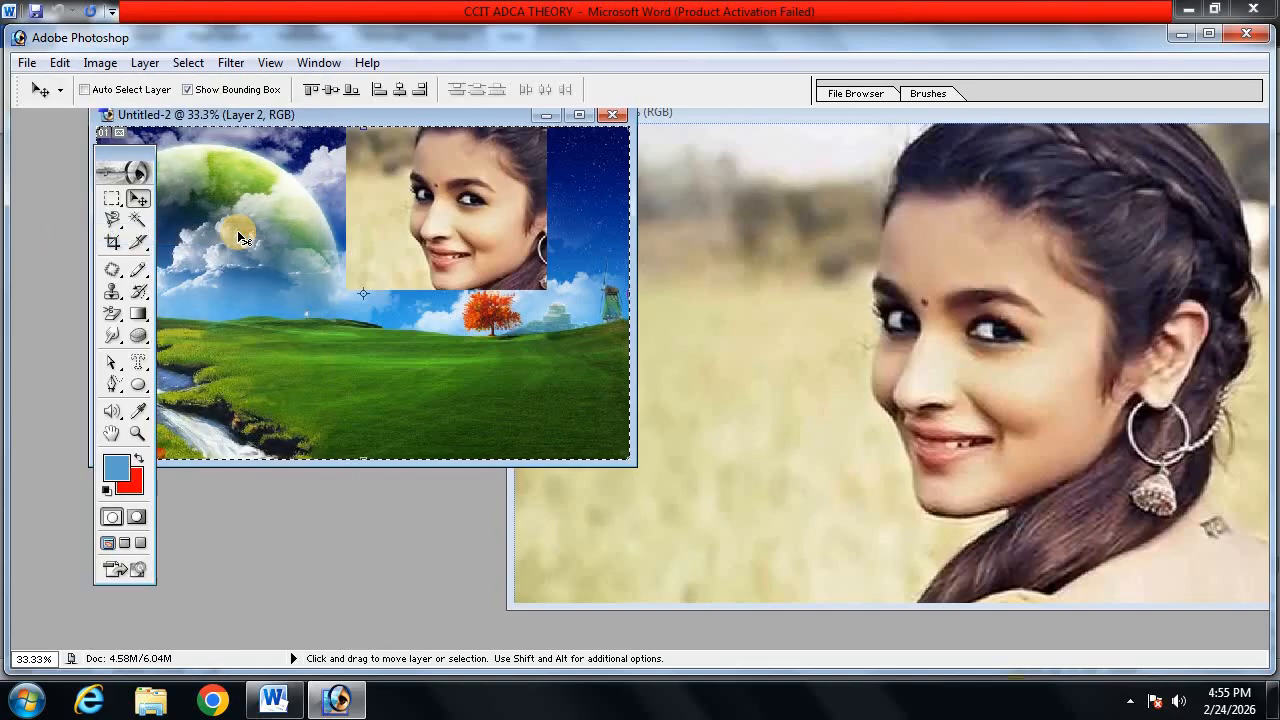
{"action": "key", "text": "ctrl+n"}
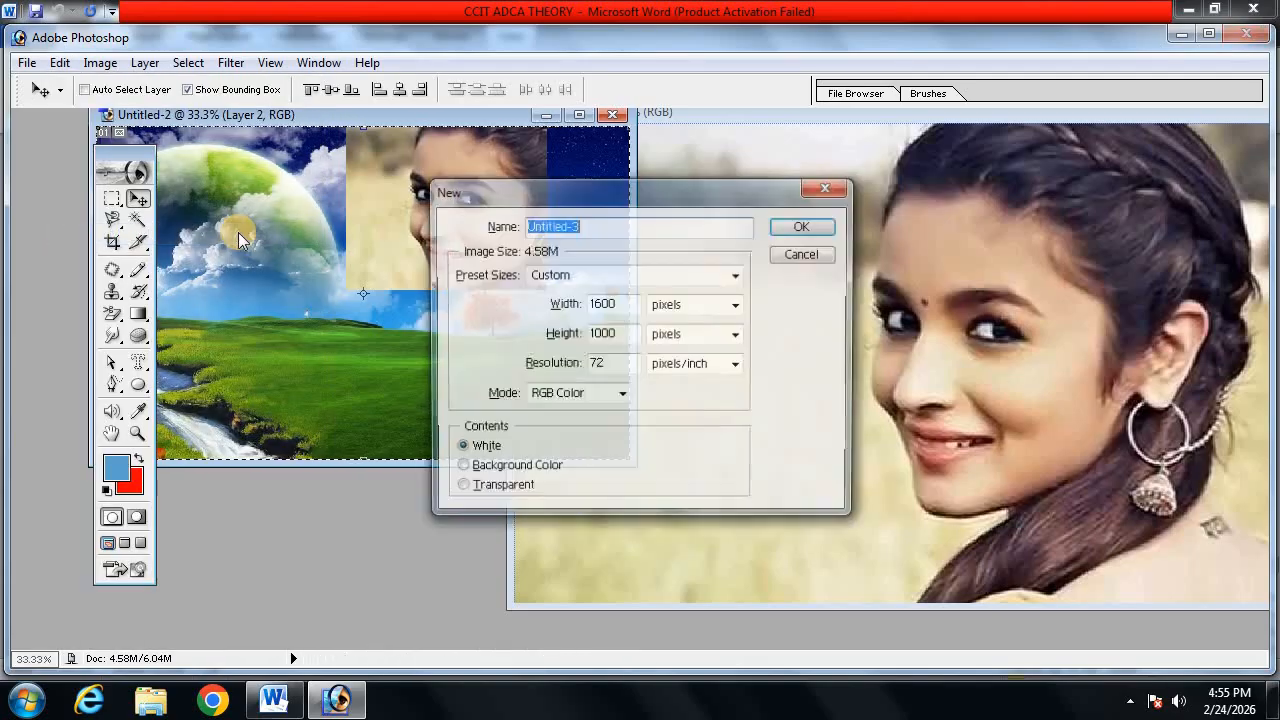
{"action": "key", "text": "Return"}
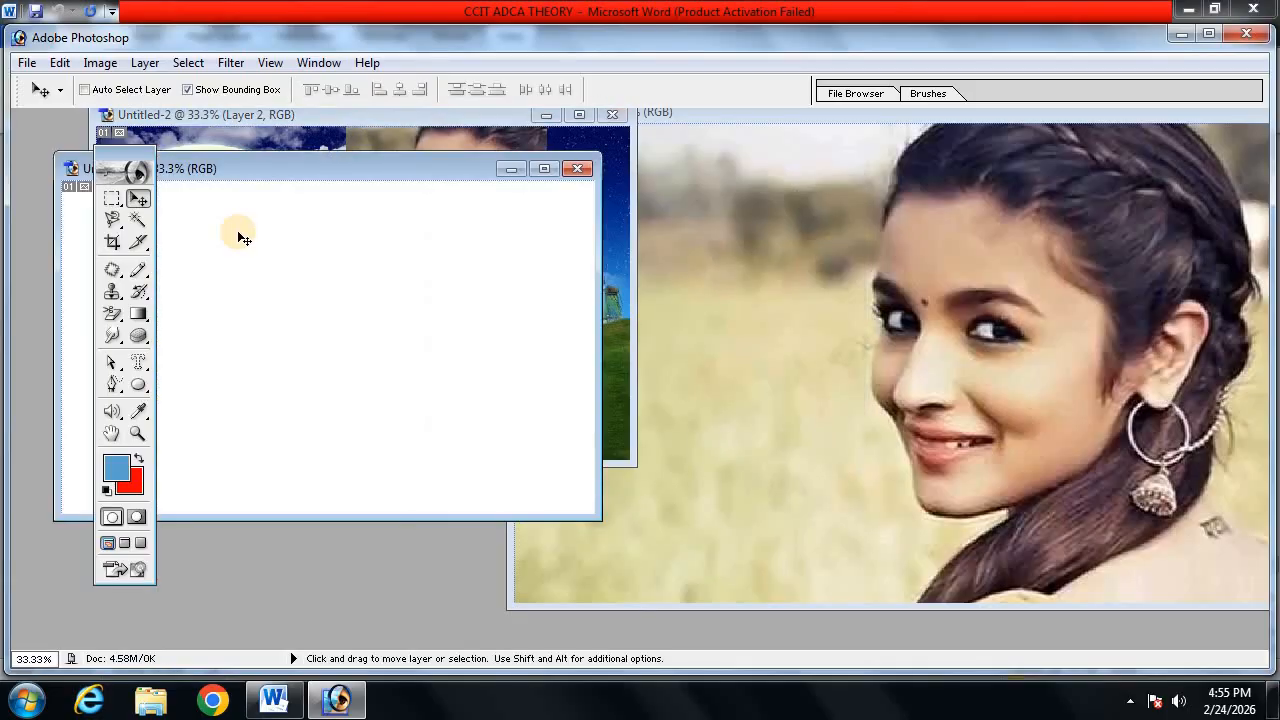
{"action": "key", "text": "ctrl+v"}
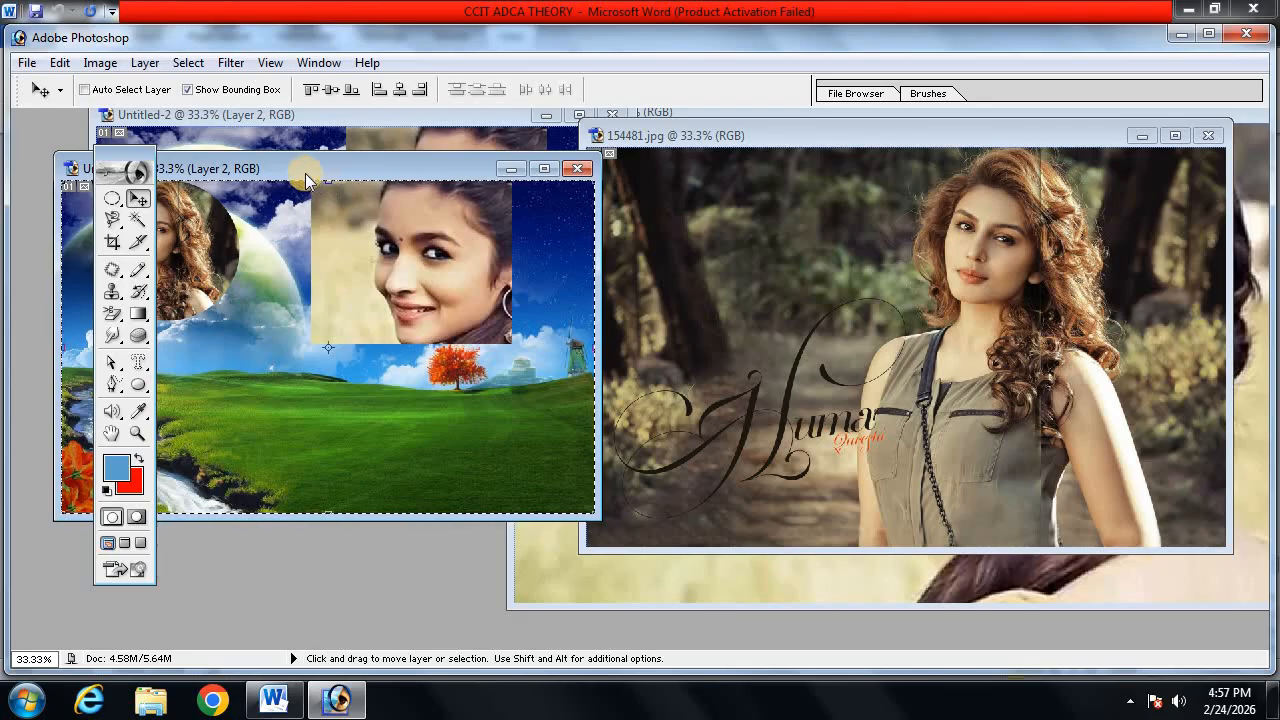
- Reposition the Untitled-3 window, copy its merged wallpaper and both portraits, and paste the composite into another new document
{"action": "left_click_drag", "start_coordinate": [303, 169], "coordinate": [499, 168]}
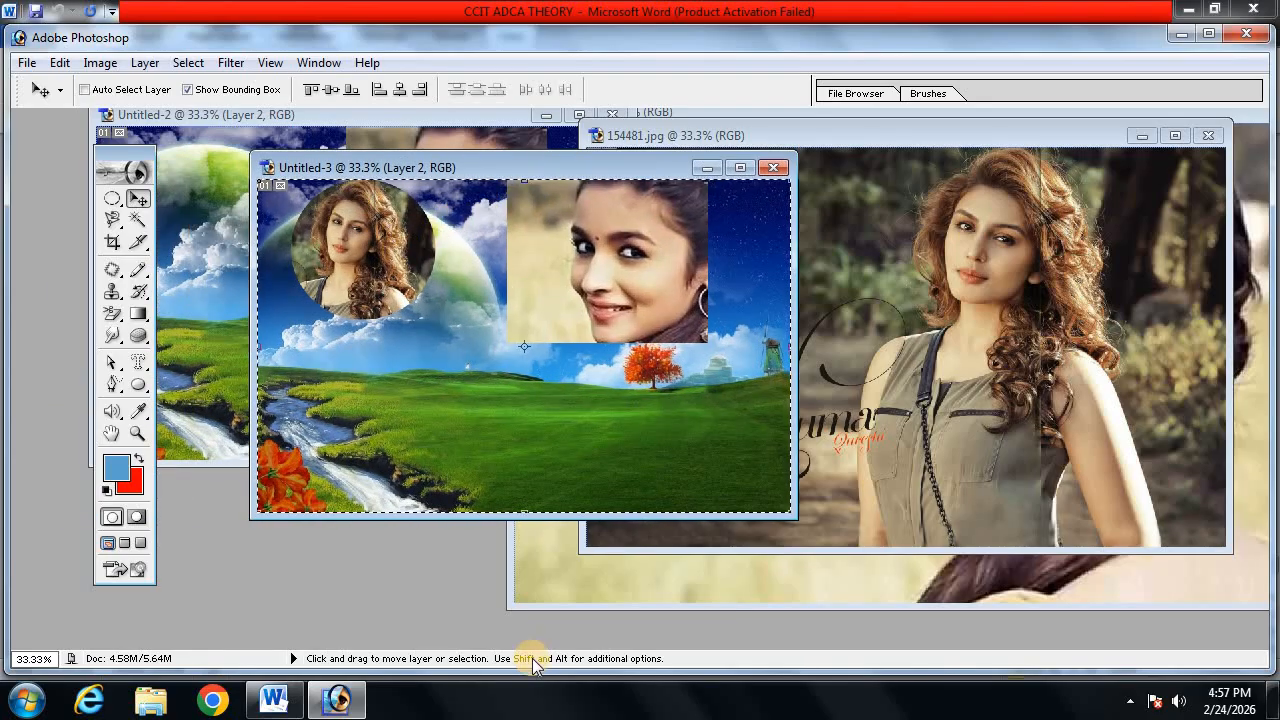
{"action": "key", "text": "shift"}
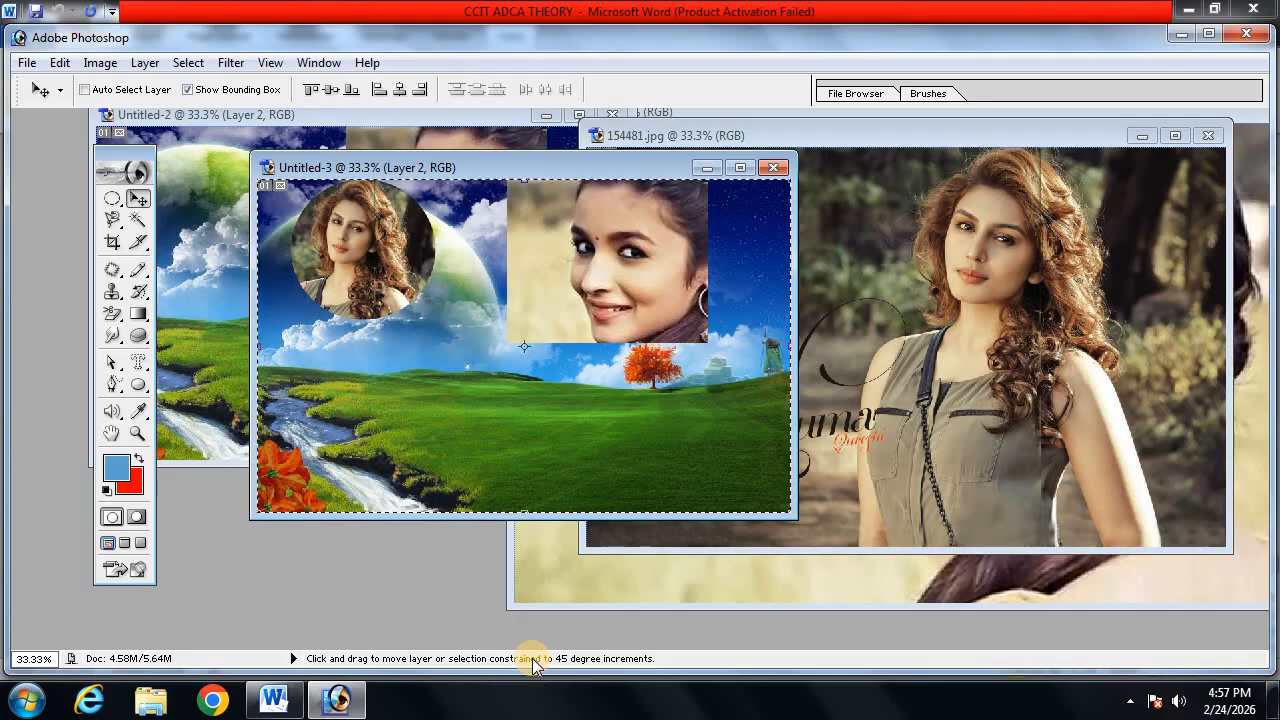
{"action": "key", "text": "ctrl+n"}
{"action": "key", "text": "Return"}
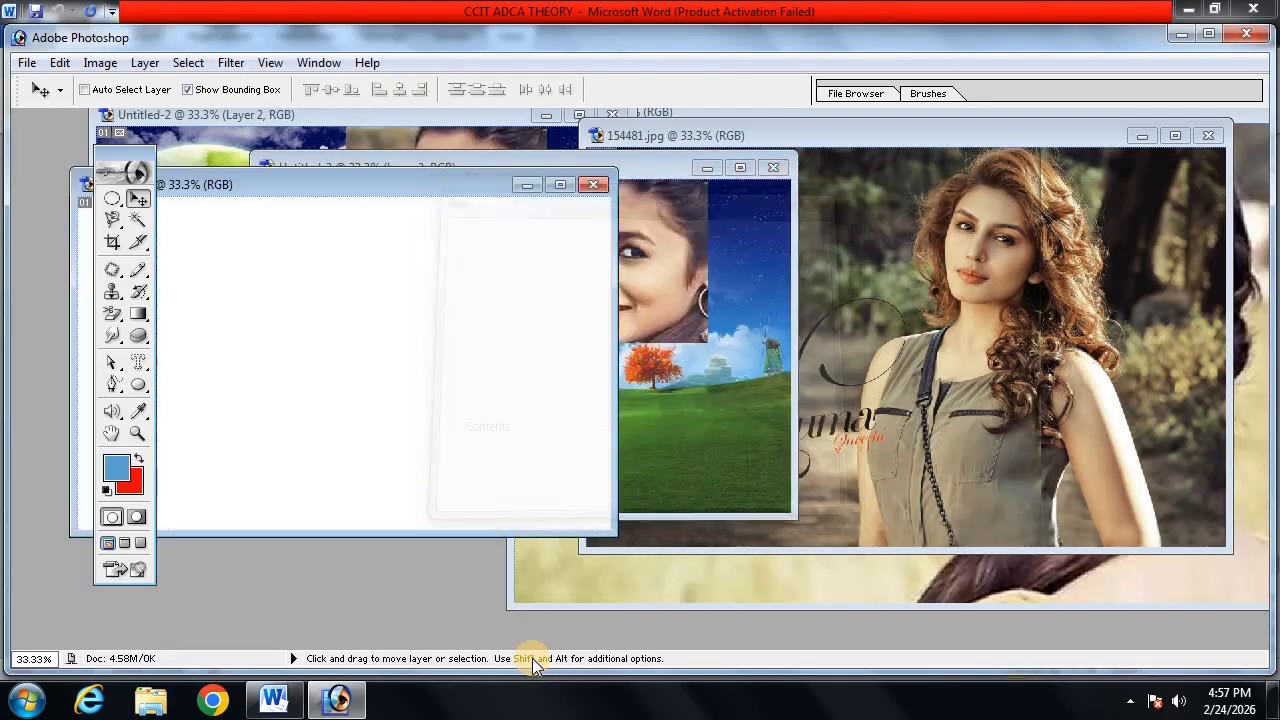
{"action": "key", "text": "ctrl+v"}
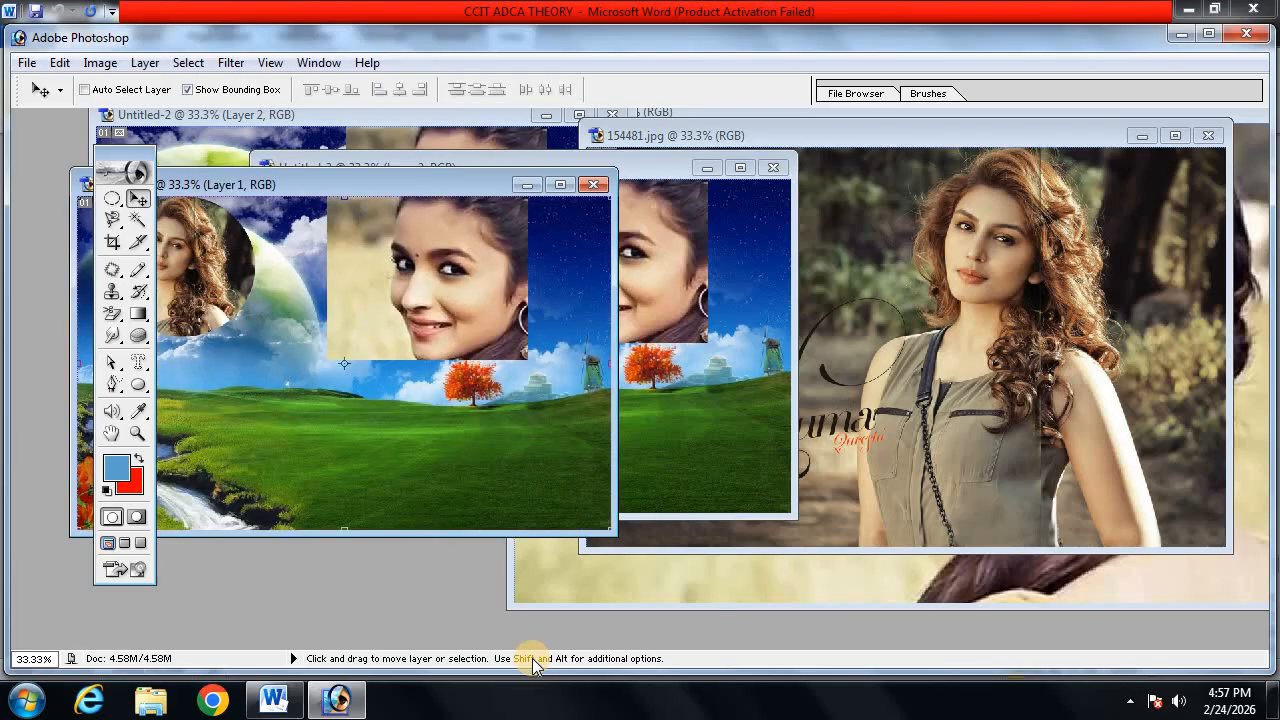
- Move the Untitled-4 window clear of Untitled-3 and examine how its merged composite is stored in the layers
{"action": "left_click_drag", "start_coordinate": [386, 186], "coordinate": [662, 239]}
{"action": "left_click", "coordinate": [483, 330]}
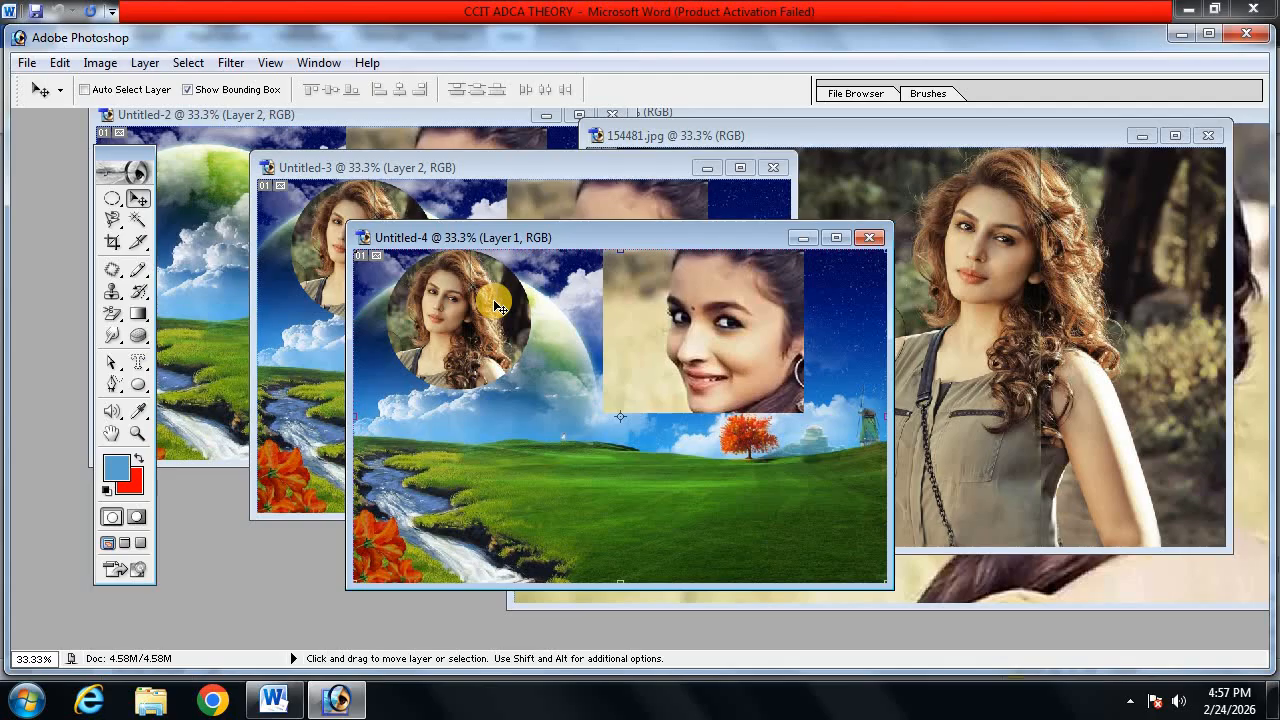
{"action": "key", "text": "F7"}
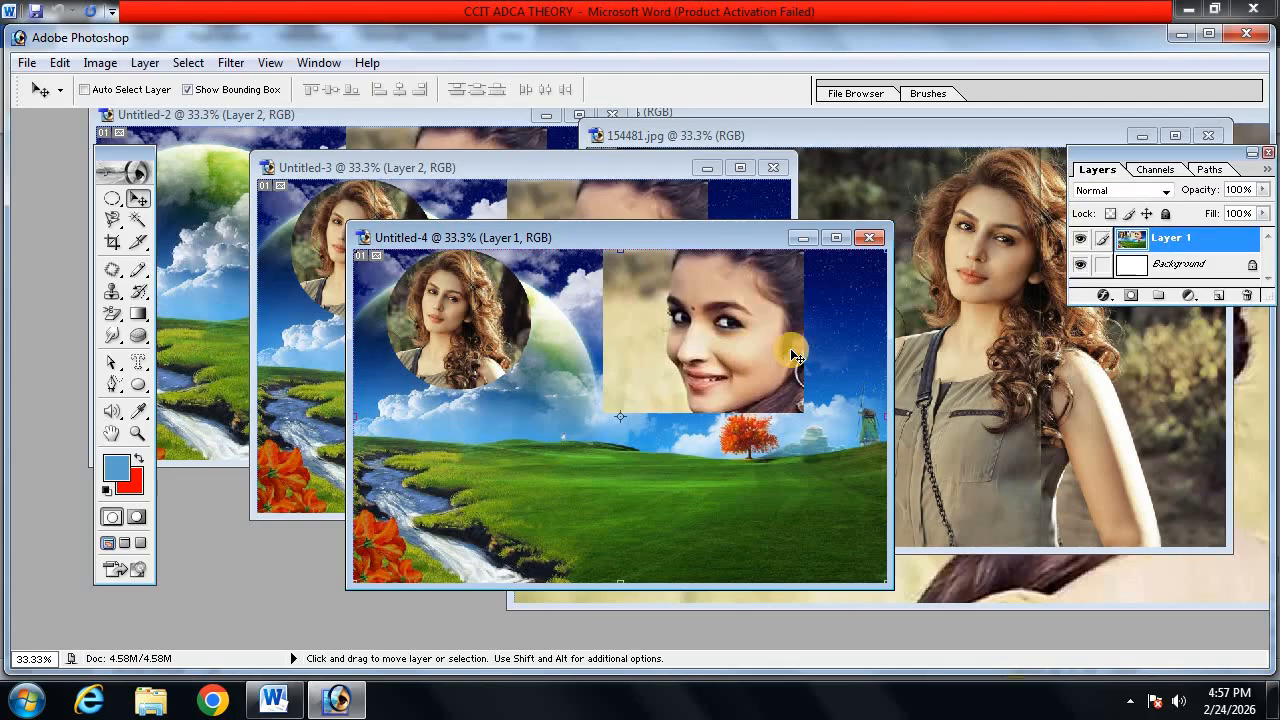
{"action": "left_click_drag", "start_coordinate": [633, 237], "coordinate": [559, 223]}
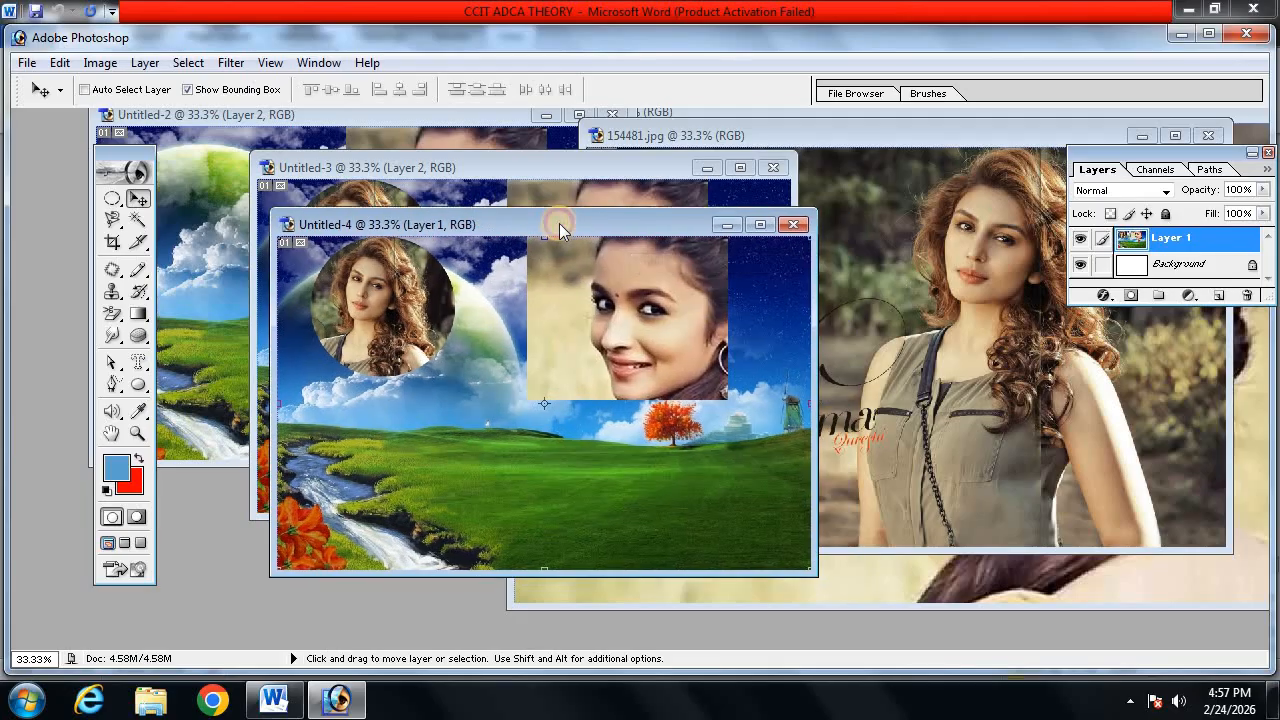
{"action": "key", "text": "F7"}
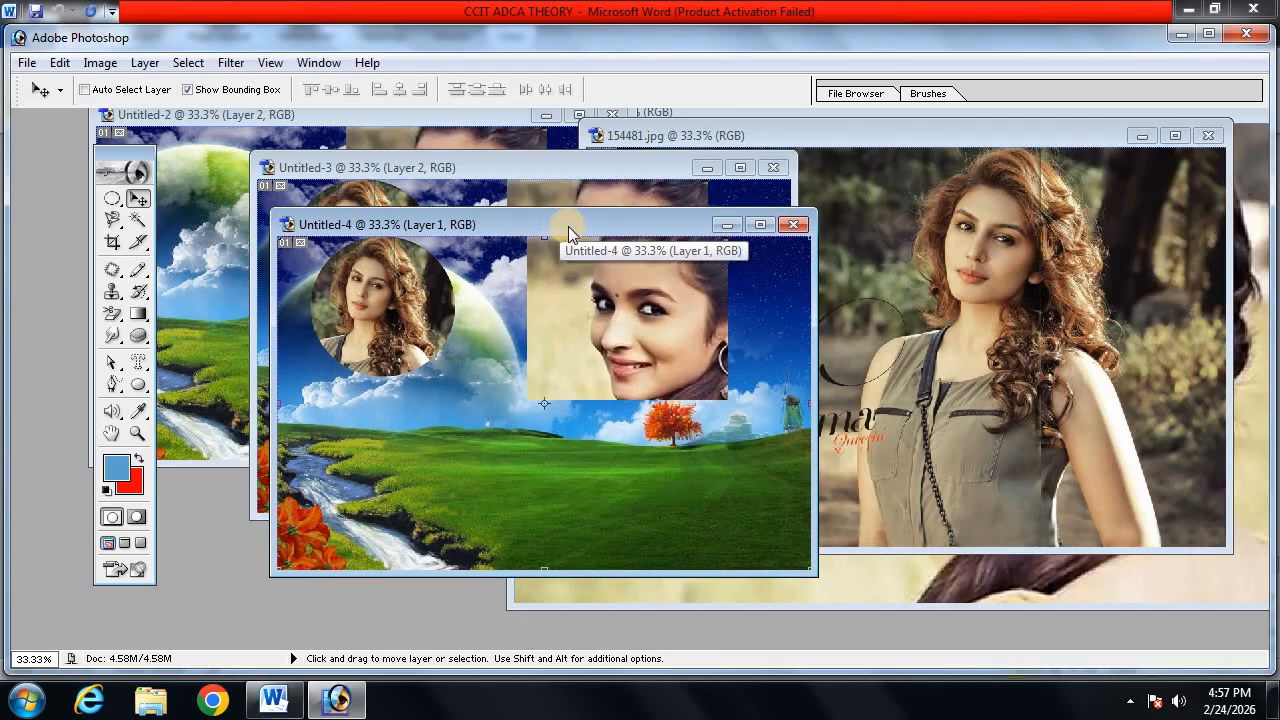
{"action": "key", "text": "F7"}
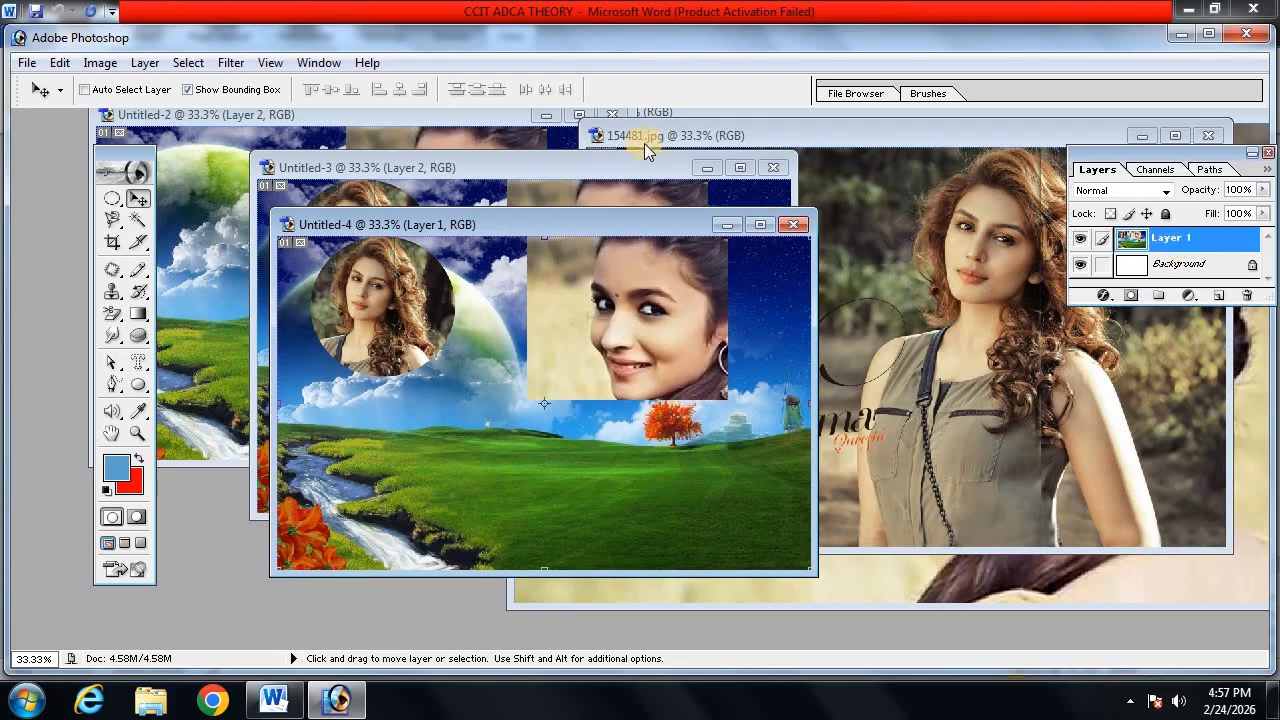
- Move Untitled-4 aside, bring Untitled-3 to the front, and enlarge and reposition the Layers palette to fit its whole layer stack
{"action": "left_click_drag", "start_coordinate": [624, 225], "coordinate": [751, 353]}
{"action": "left_click", "coordinate": [521, 172]}
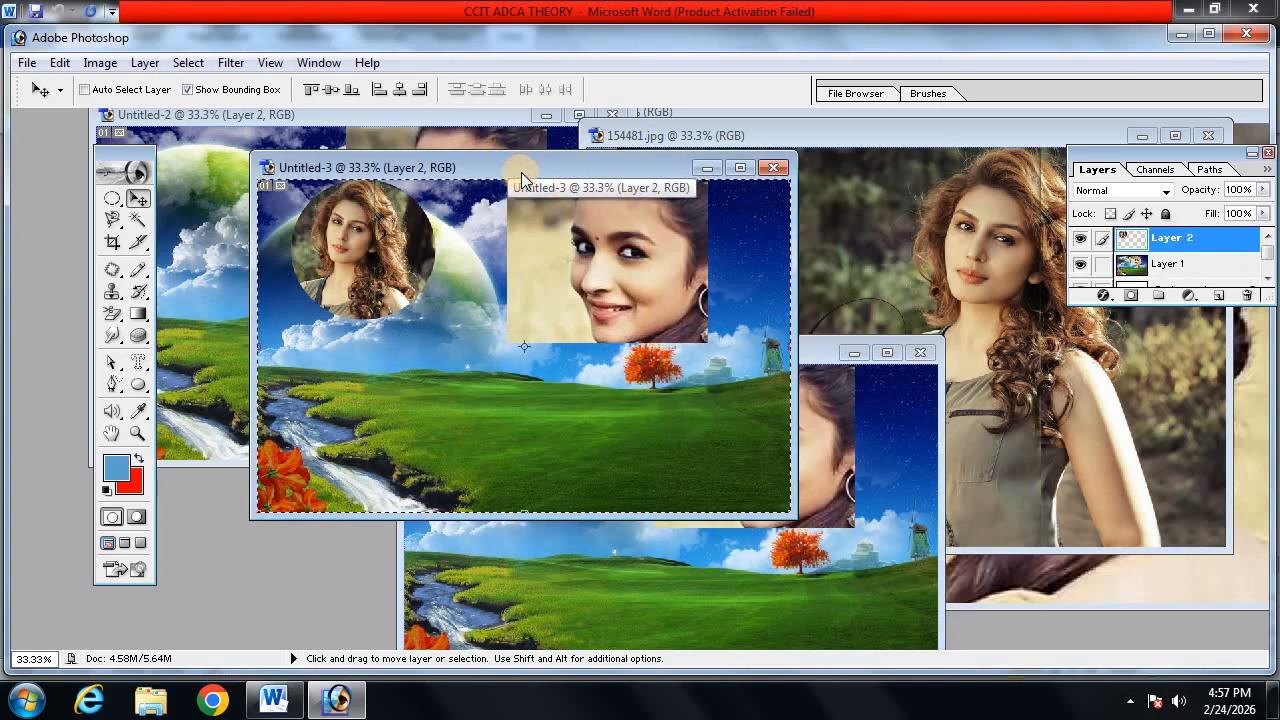
{"action": "left_click", "coordinate": [1267, 277]}
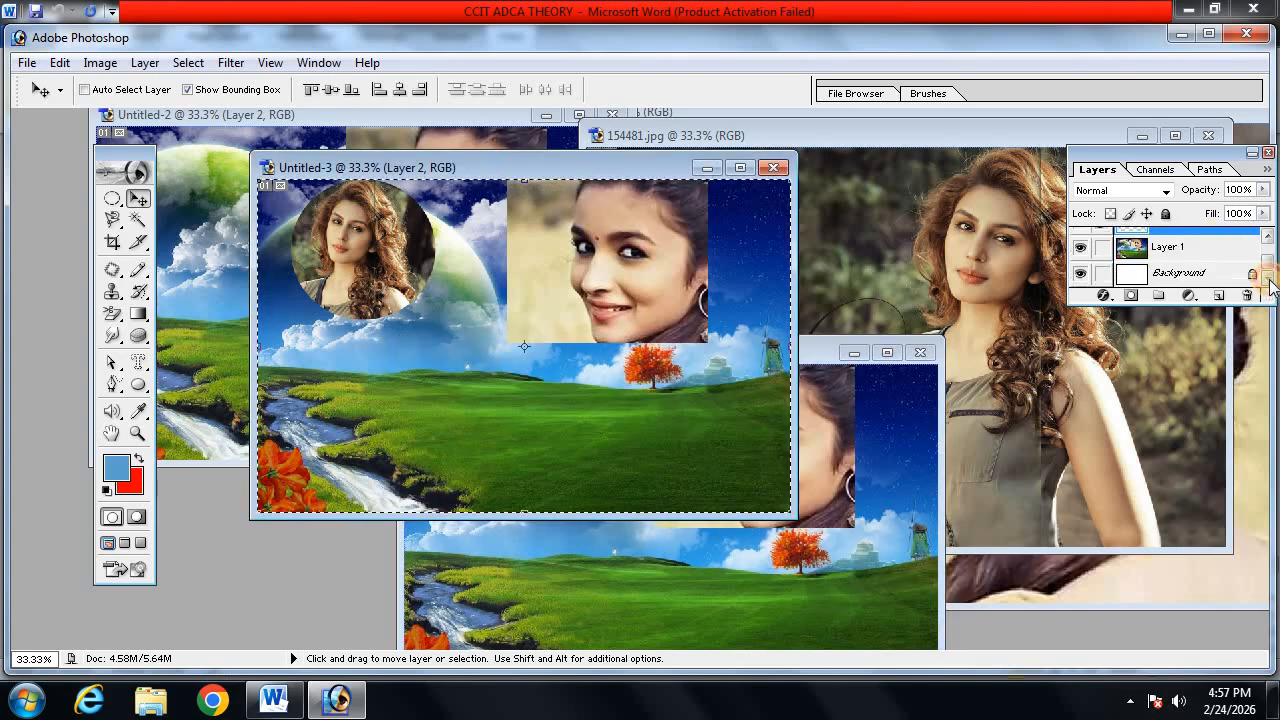
{"action": "left_click_drag", "start_coordinate": [1267, 300], "coordinate": [1264, 418]}
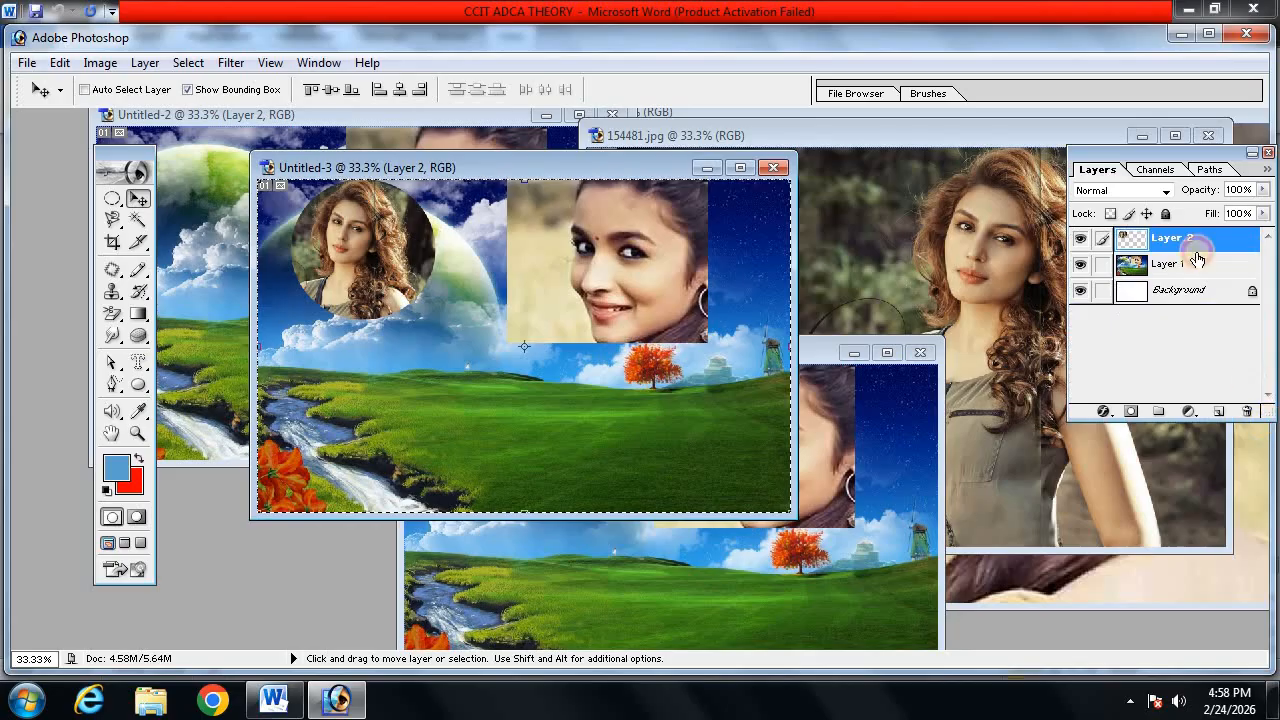
{"action": "left_click_drag", "start_coordinate": [1150, 163], "coordinate": [1043, 161]}
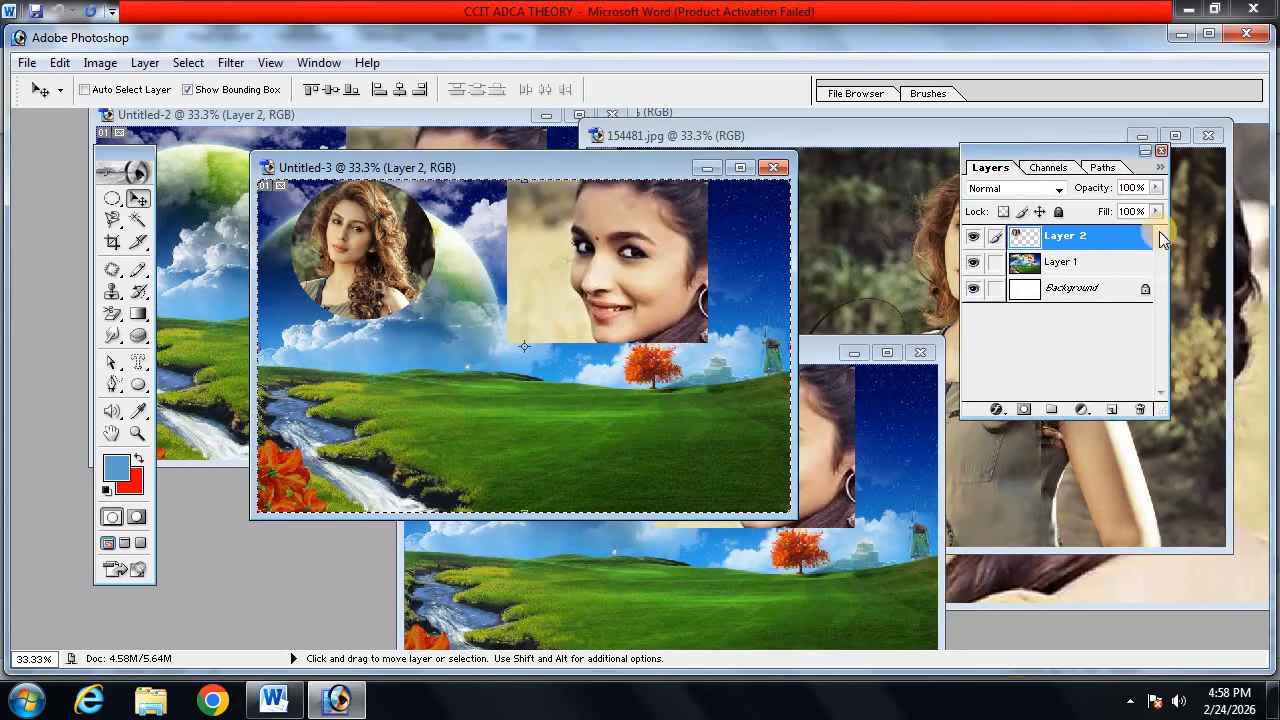
- Select Layer 1, Layer 2 and the Background of Untitled-3 in turn to compare its separate layers
{"action": "left_click", "coordinate": [1087, 264]}
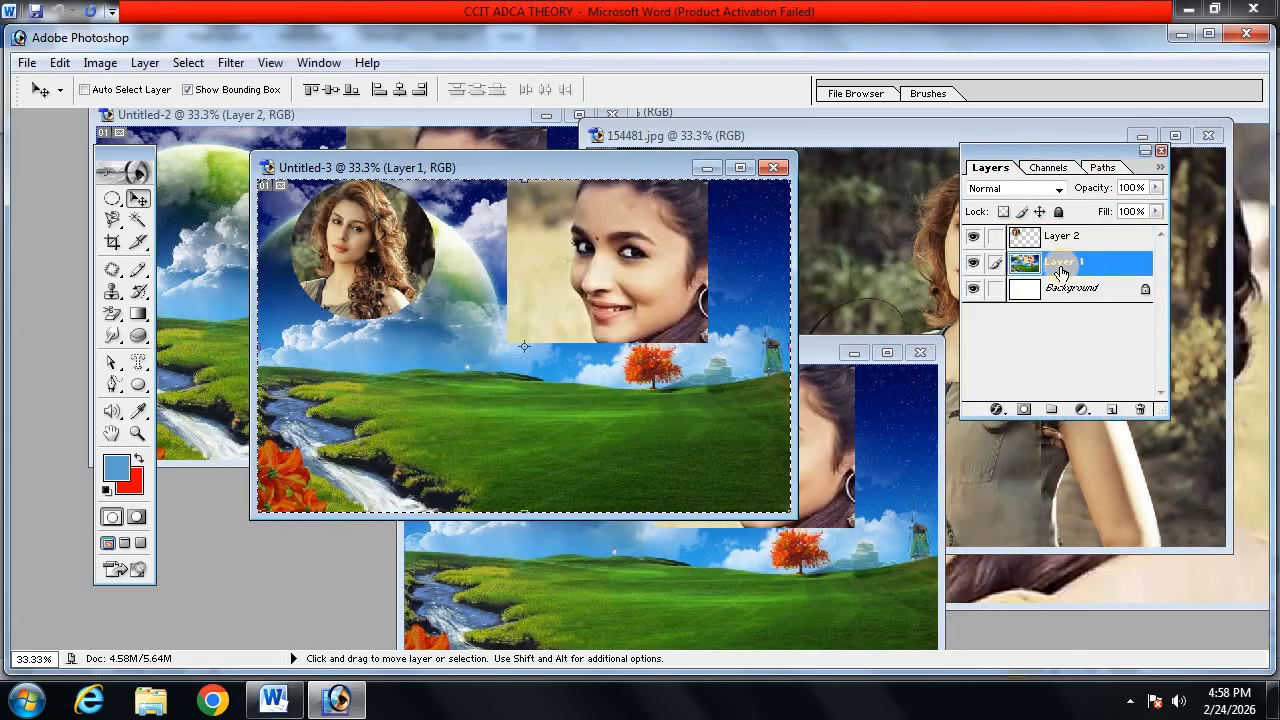
{"action": "left_click", "coordinate": [1062, 240]}
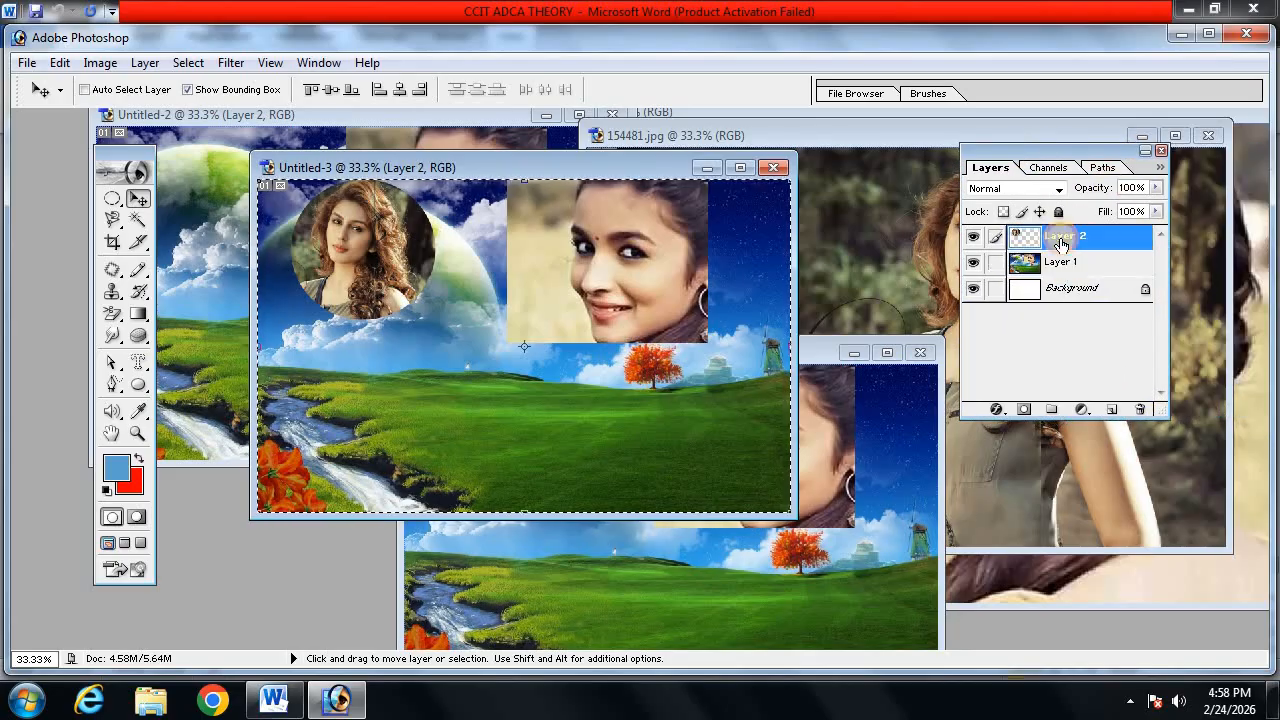
{"action": "left_click", "coordinate": [1076, 291]}
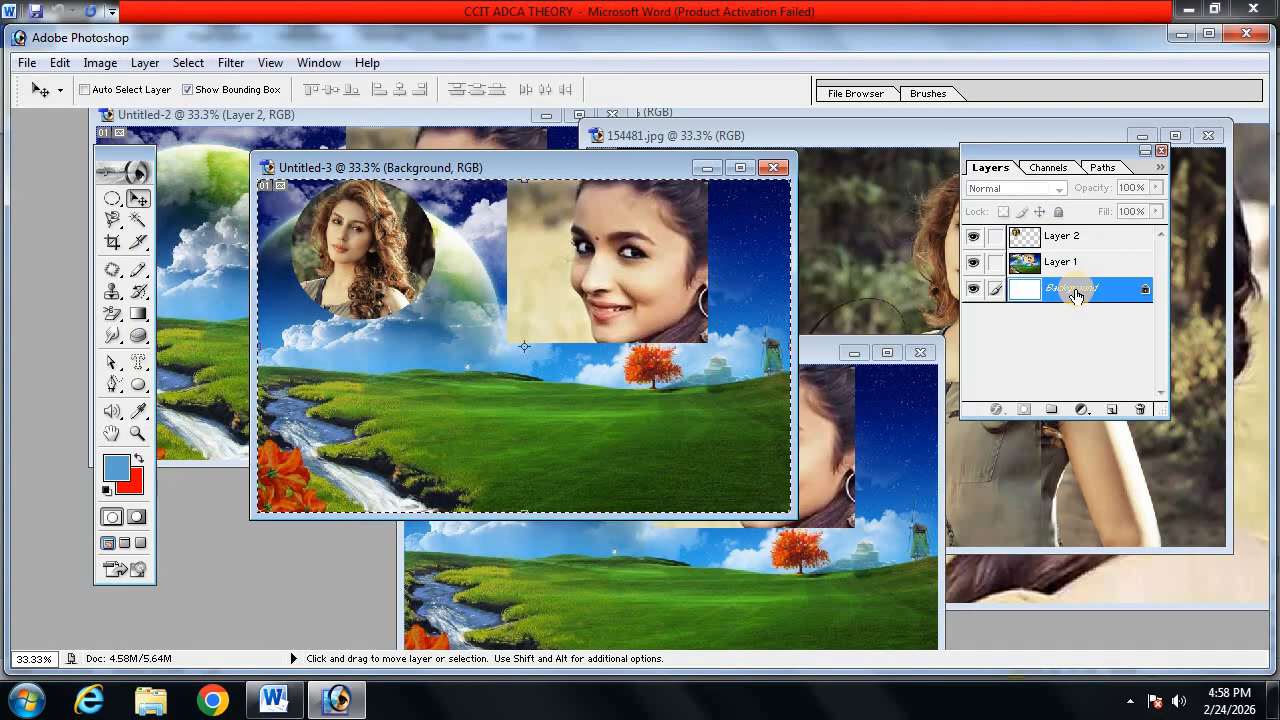
{"action": "left_click", "coordinate": [1062, 263]}
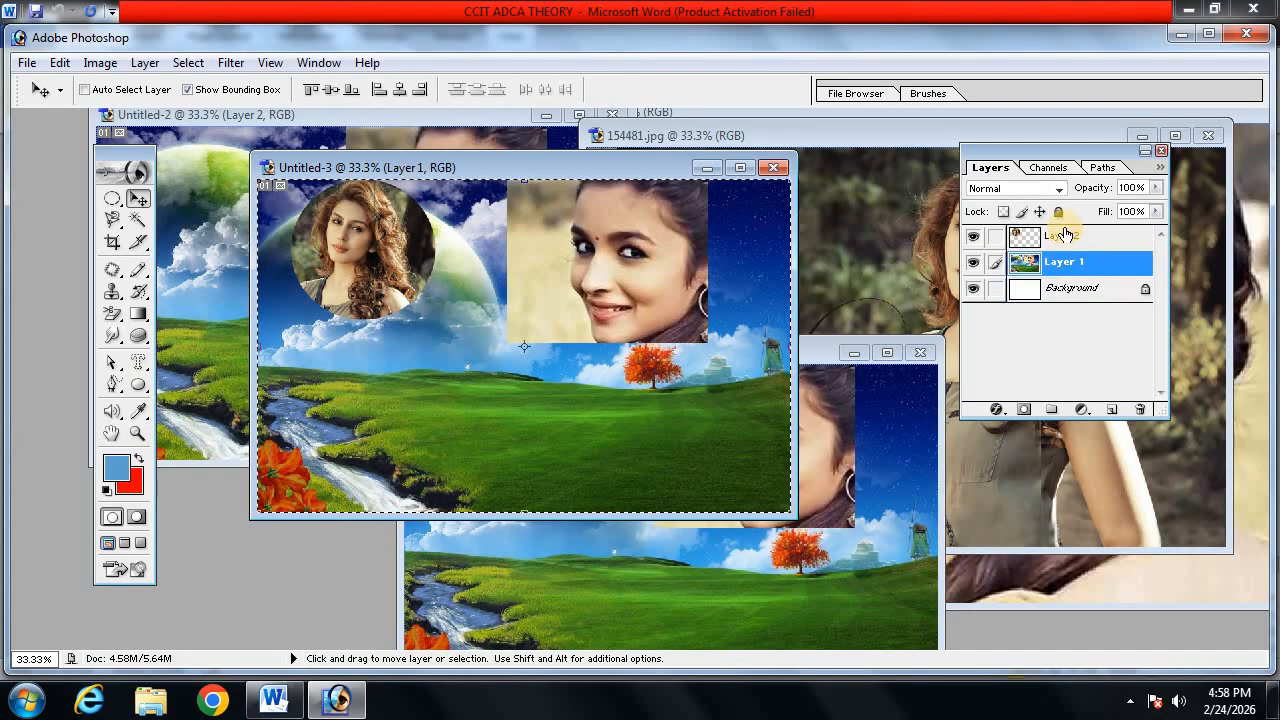
{"action": "left_click", "coordinate": [1050, 237]}
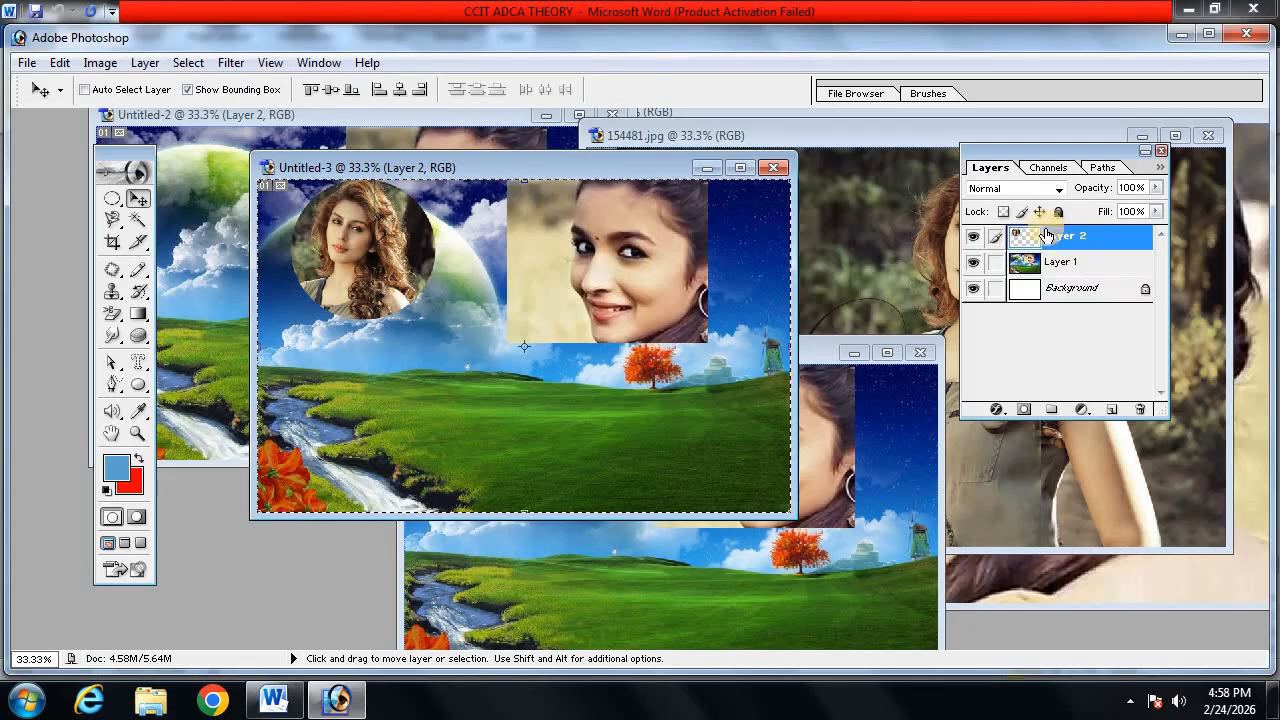
- Try moving the circular portrait on Layer 2, test dragging with Layer 1 active, and undo the move
{"action": "left_click_drag", "start_coordinate": [398, 273], "coordinate": [409, 371]}
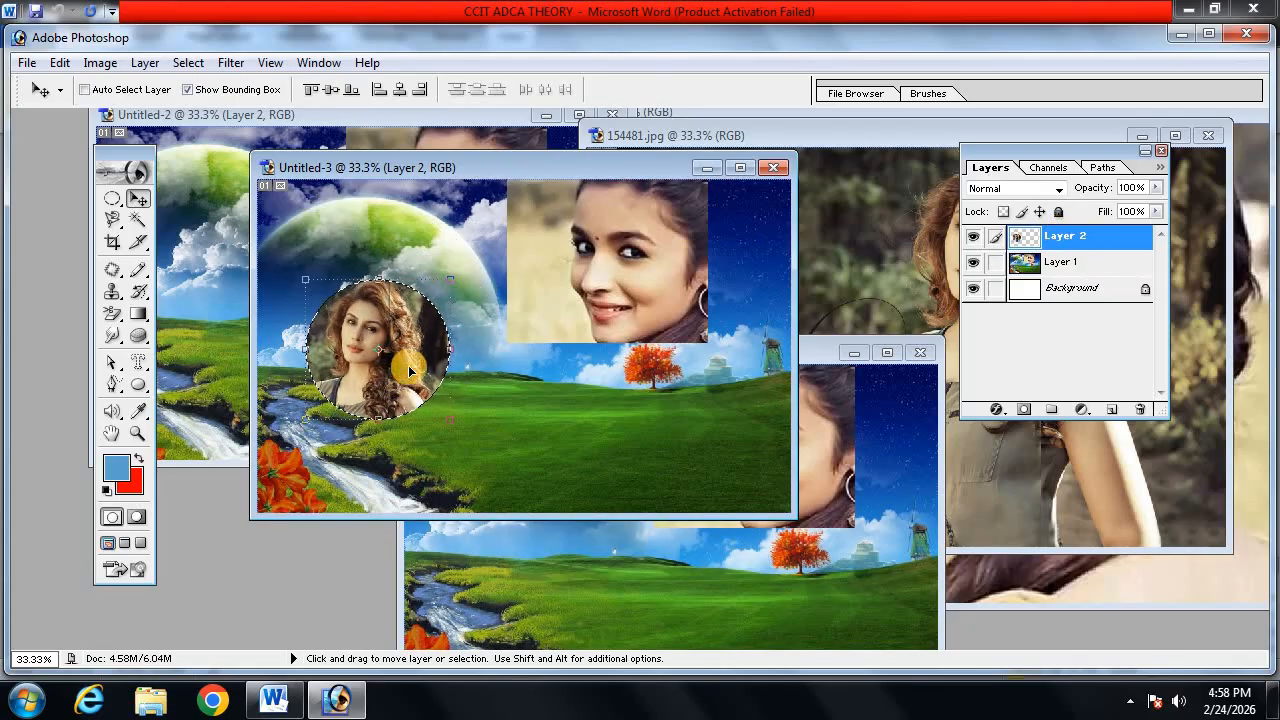
{"action": "left_click", "coordinate": [1060, 262]}
{"action": "mouse_move", "coordinate": [686, 268]}
{"action": "left_mouse_down"}
{"action": "mouse_move", "coordinate": [672, 340]}
{"action": "mouse_move", "coordinate": [675, 290]}
{"action": "mouse_move", "coordinate": [712, 247]}
{"action": "mouse_move", "coordinate": [688, 265]}
{"action": "mouse_move", "coordinate": [700, 238]}
{"action": "mouse_move", "coordinate": [692, 258]}
{"action": "left_mouse_up"}
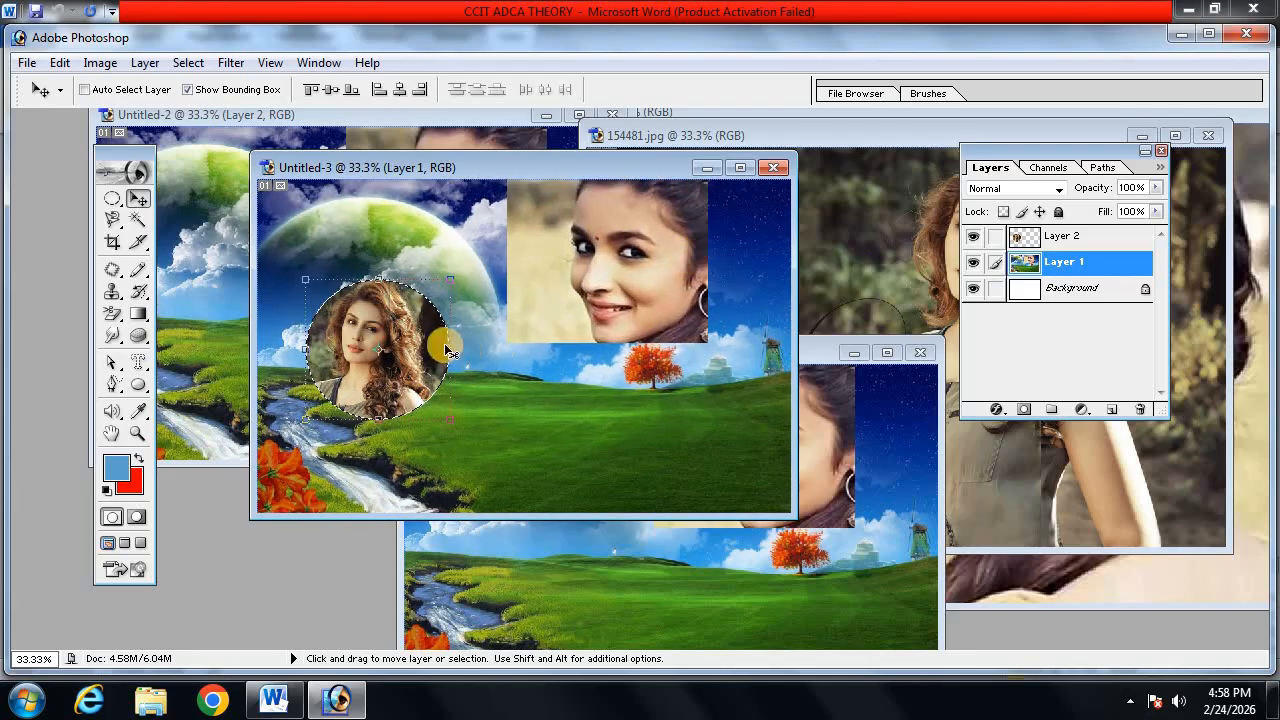
{"action": "mouse_move", "coordinate": [419, 335]}
{"action": "left_mouse_down"}
{"action": "mouse_move", "coordinate": [403, 271]}
{"action": "mouse_move", "coordinate": [436, 358]}
{"action": "mouse_move", "coordinate": [425, 354]}
{"action": "left_mouse_up"}
{"action": "key", "text": "ctrl+z"}
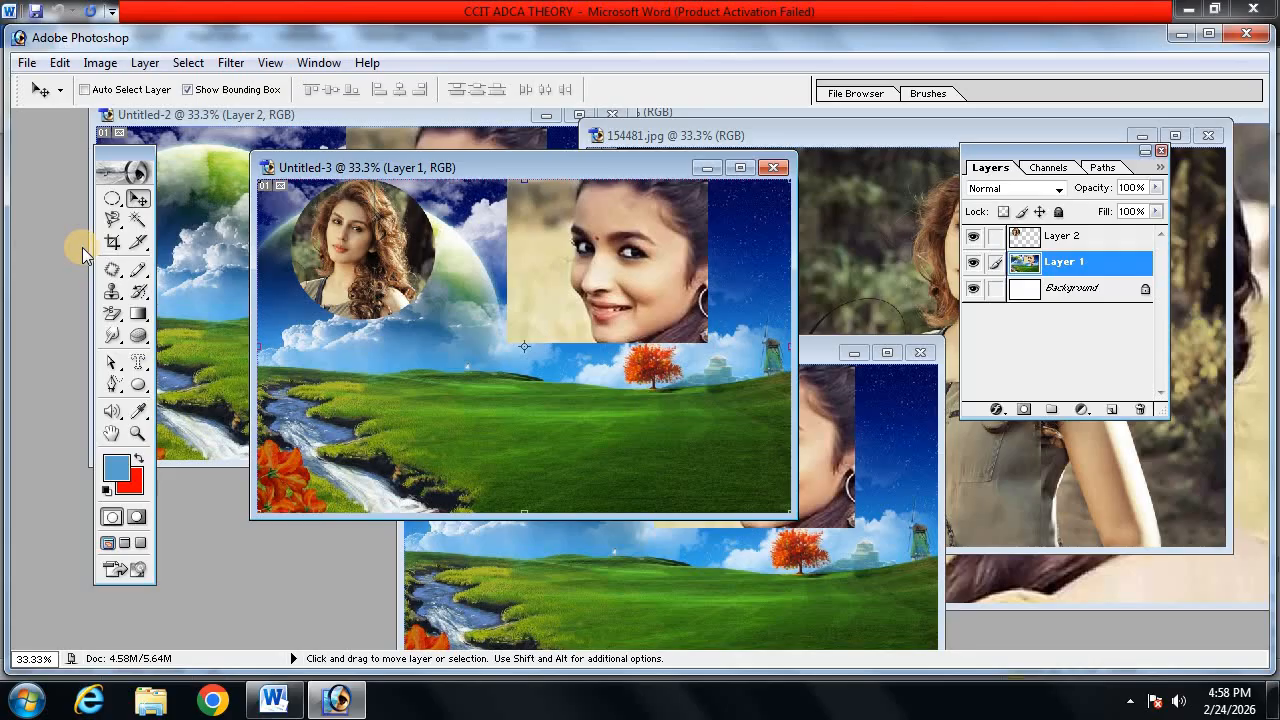
- Draw a tall elliptical selection between the large planet and the small moon in Untitled-1
{"action": "scroll", "coordinate": [755, 710], "scroll_direction": "up", "scroll_amount": 1}
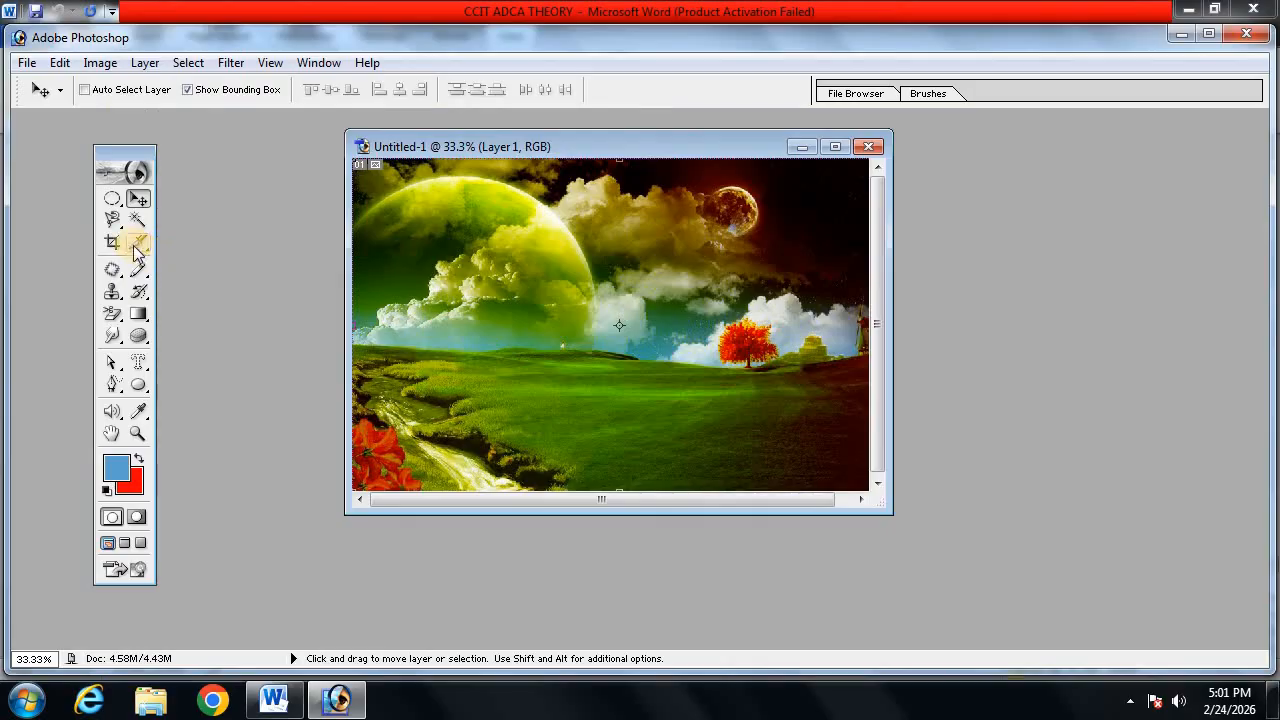
{"action": "left_click_drag", "start_coordinate": [115, 200], "coordinate": [178, 213]}
{"action": "left_click_drag", "start_coordinate": [581, 184], "coordinate": [709, 350]}
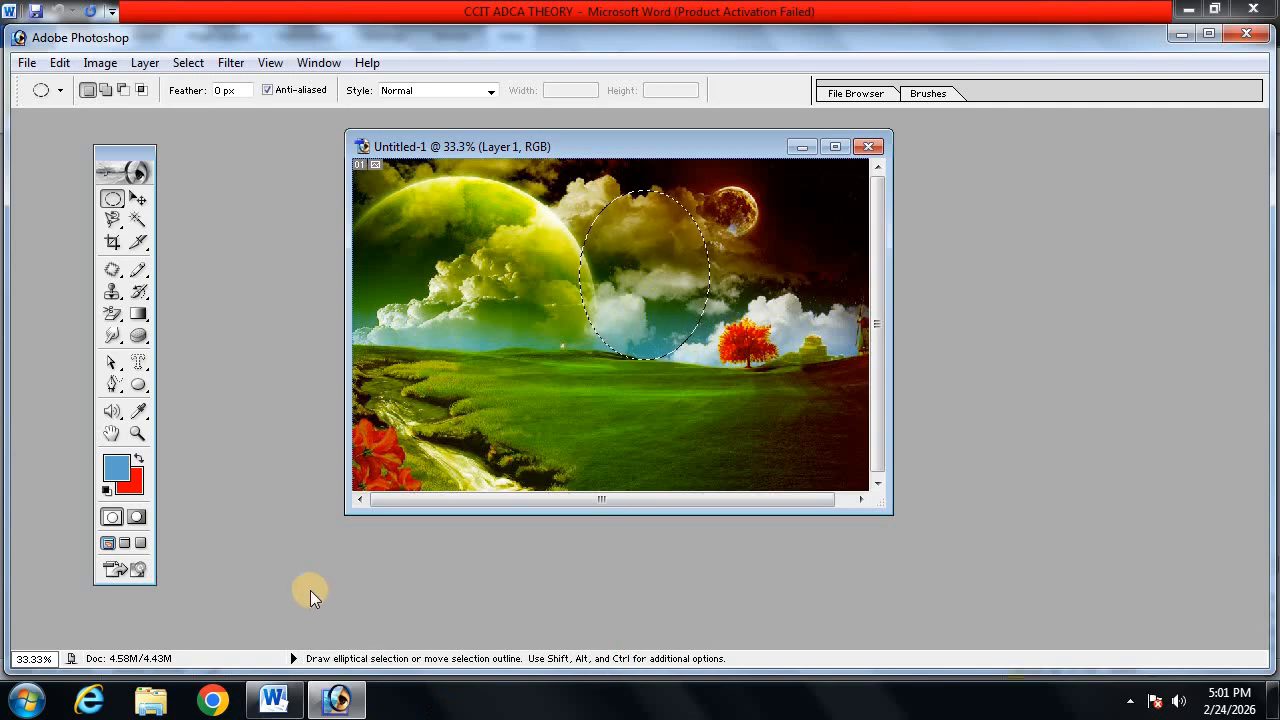
- Open the cherry wallpaper wp2559543 from the image folder
{"action": "double_click", "coordinate": [296, 561]}
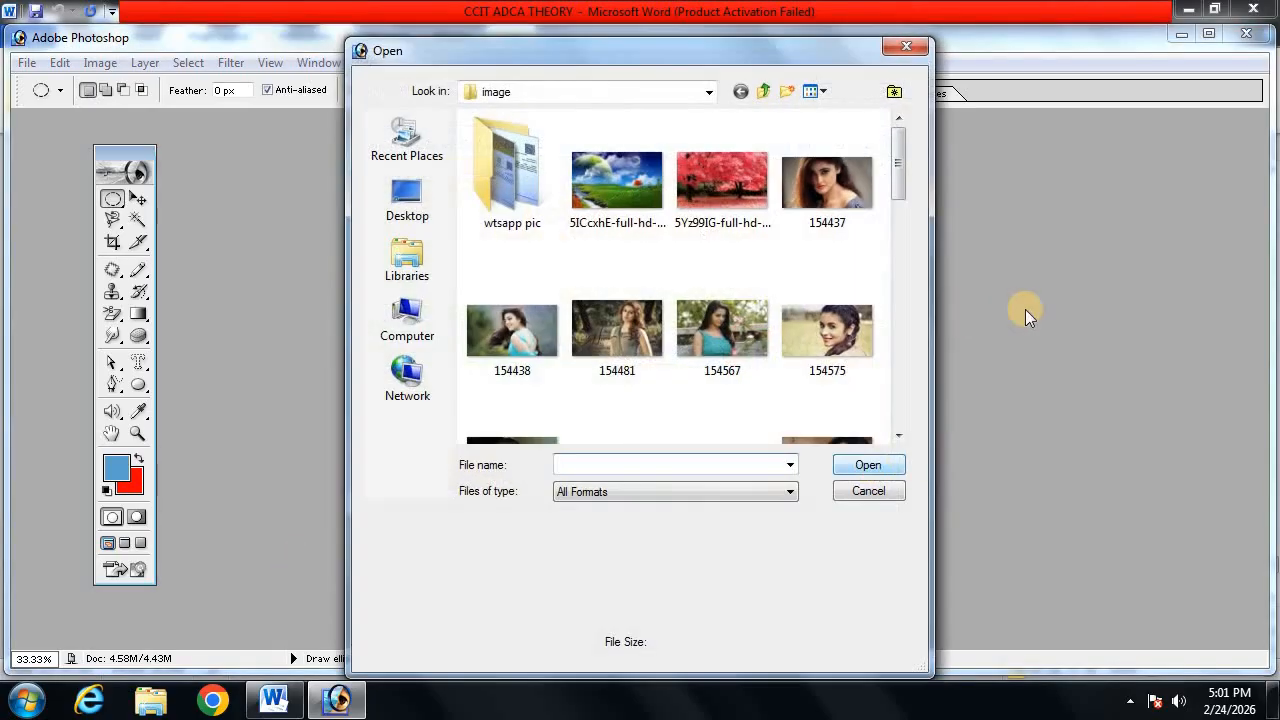
{"action": "left_click", "coordinate": [897, 438]}
{"action": "left_click", "coordinate": [897, 438]}
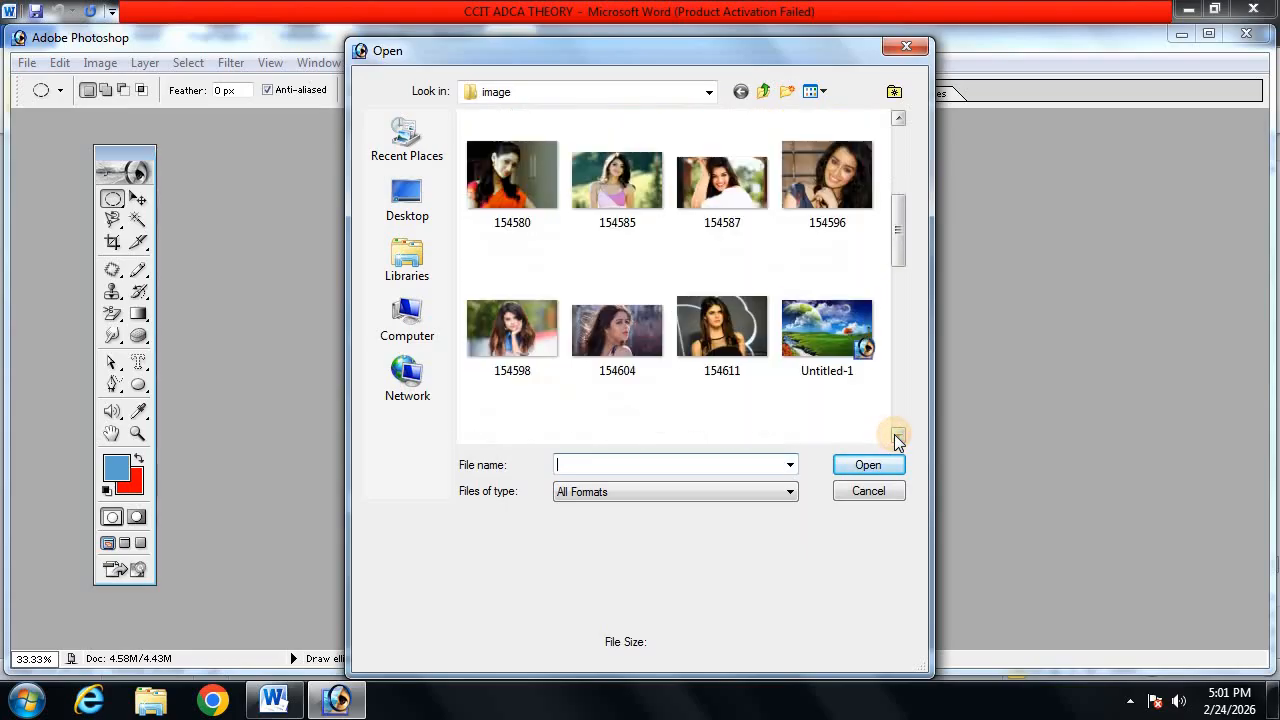
{"action": "left_click", "coordinate": [897, 438]}
{"action": "left_click", "coordinate": [897, 438]}
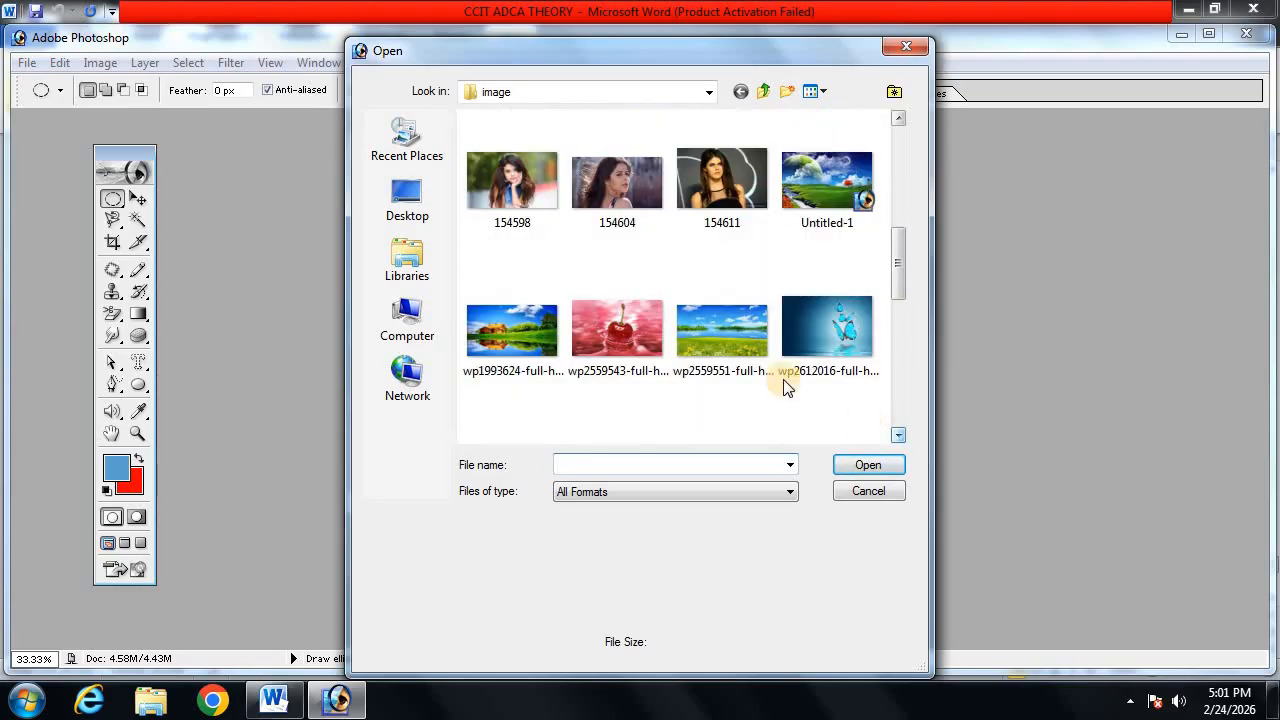
{"action": "left_click", "coordinate": [620, 309]}
{"action": "left_click", "coordinate": [866, 464]}
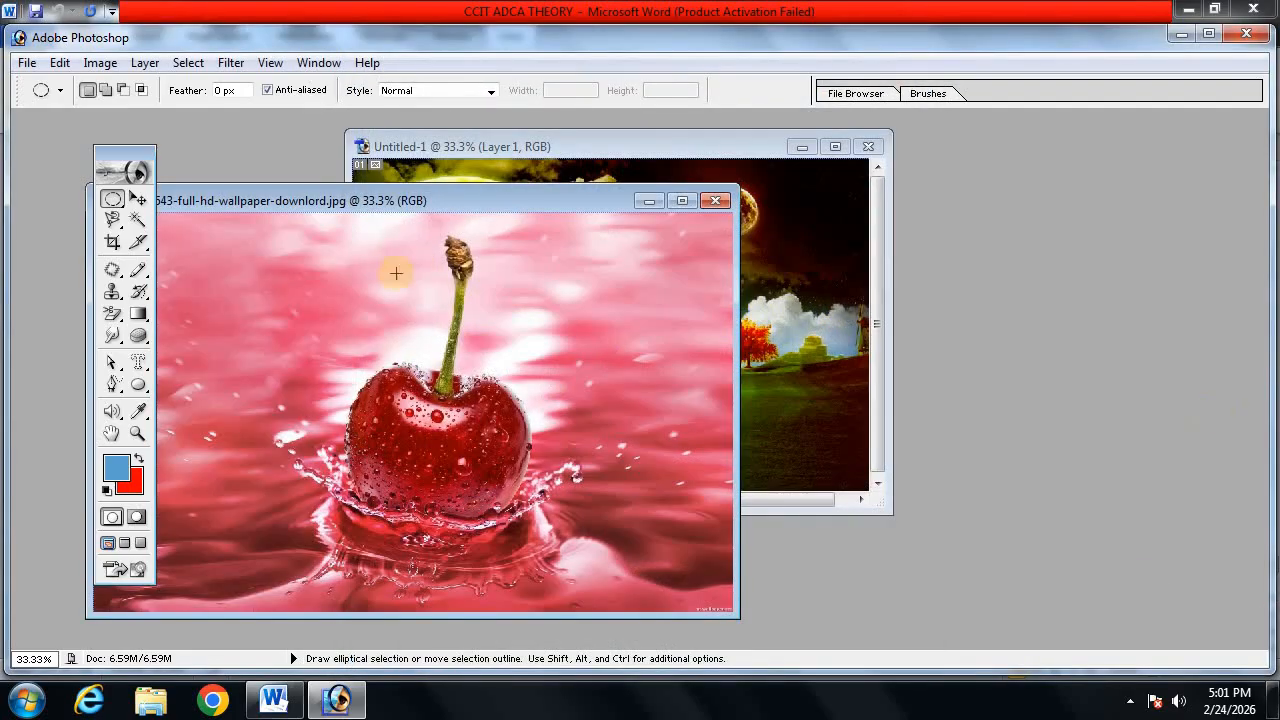
- Copy an elliptical area around the cherry and its stem, and paste it into the elliptical selection in Untitled-1
{"action": "left_click_drag", "start_coordinate": [113, 203], "coordinate": [177, 217]}
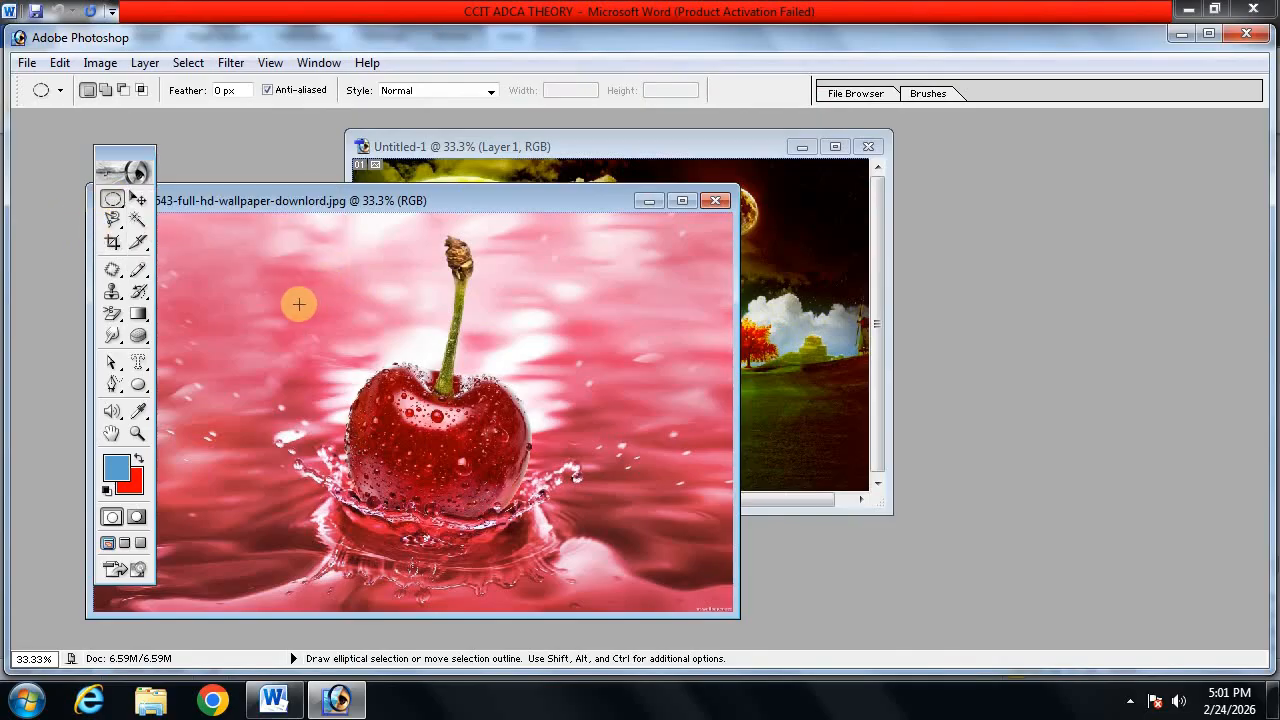
{"action": "left_click_drag", "start_coordinate": [322, 256], "coordinate": [580, 527]}
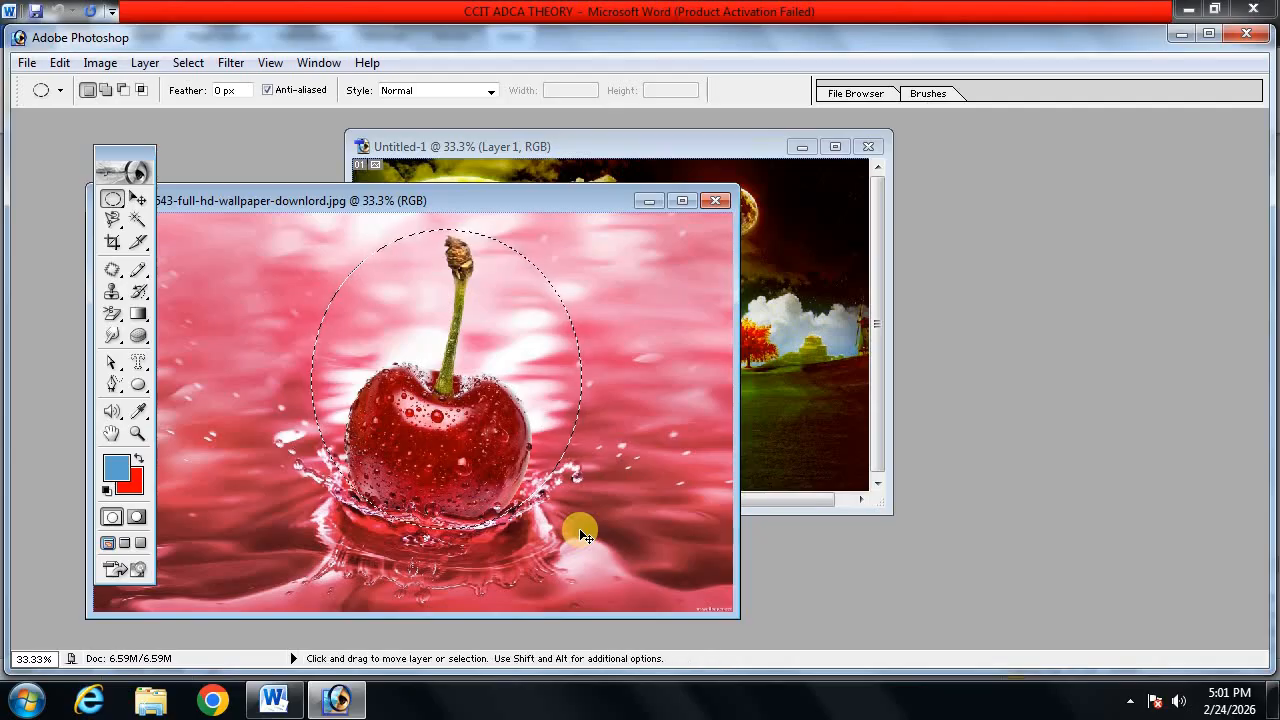
{"action": "left_click", "coordinate": [825, 408]}
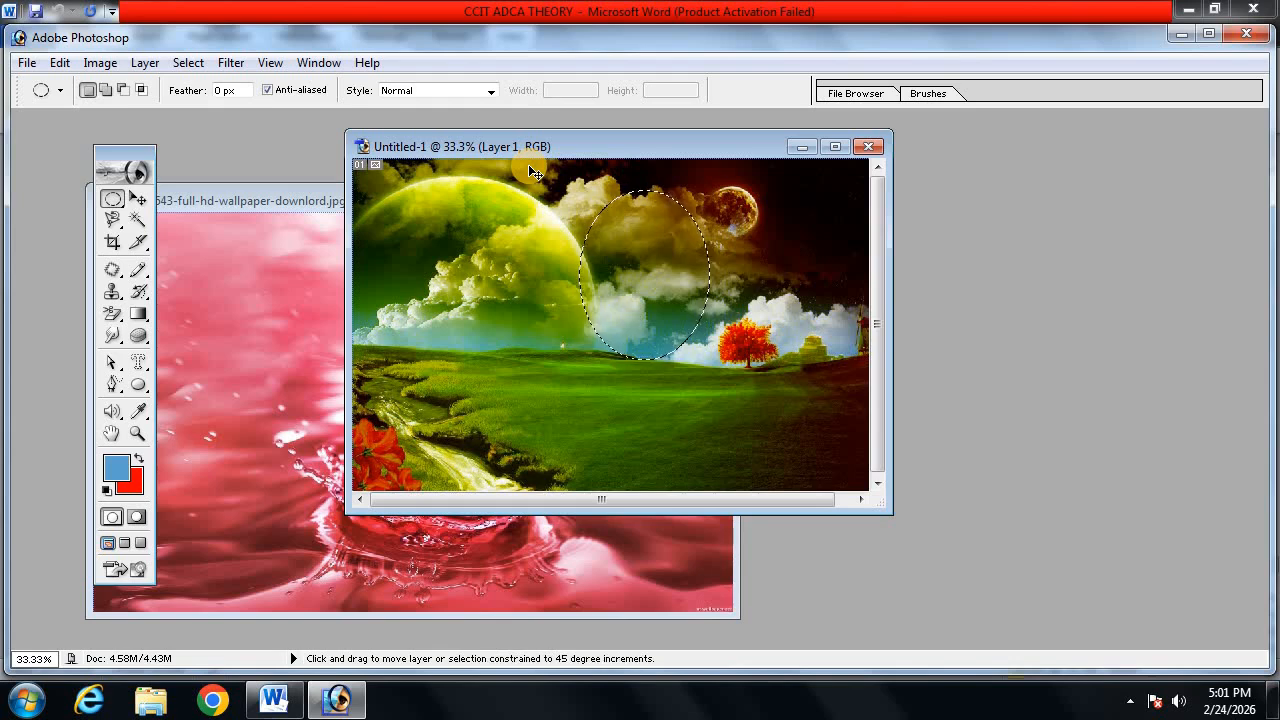
{"action": "key", "text": "ctrl+shift+v"}
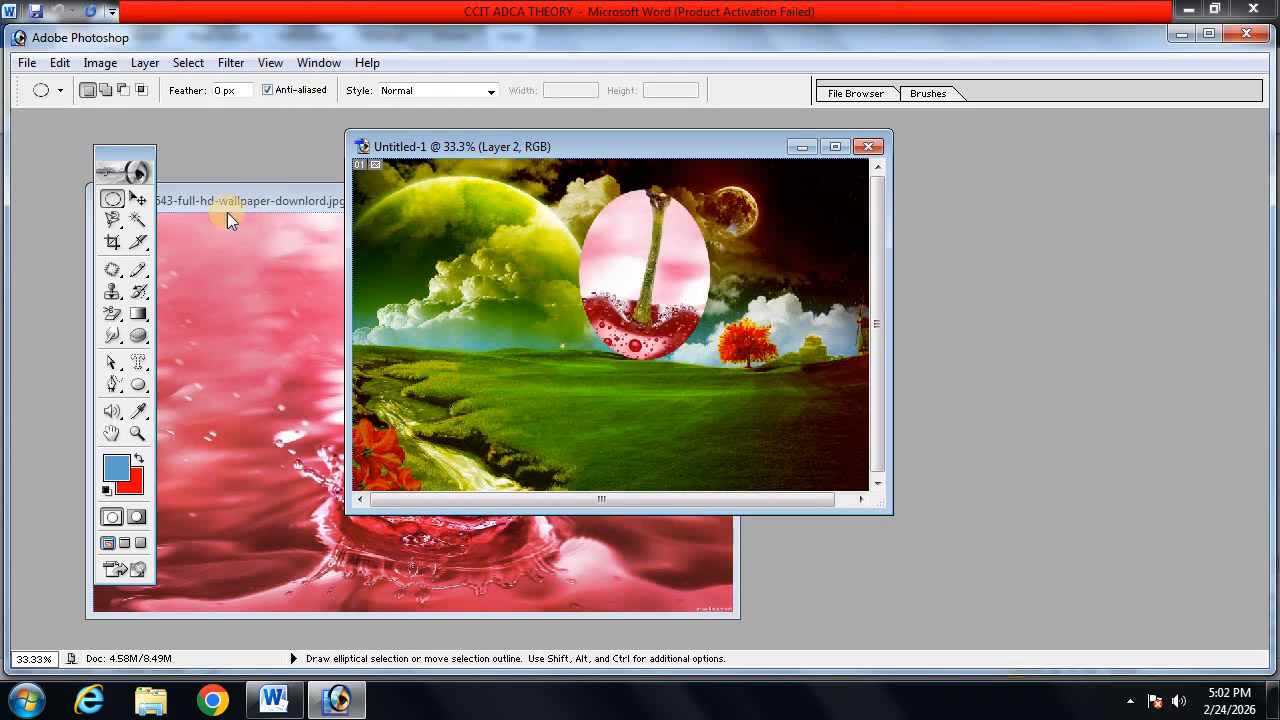
- Scale the pasted cherry to about 52.5% width and 54.8% height, fit it inside the ellipse, and apply the transformation
{"action": "left_click", "coordinate": [139, 200]}
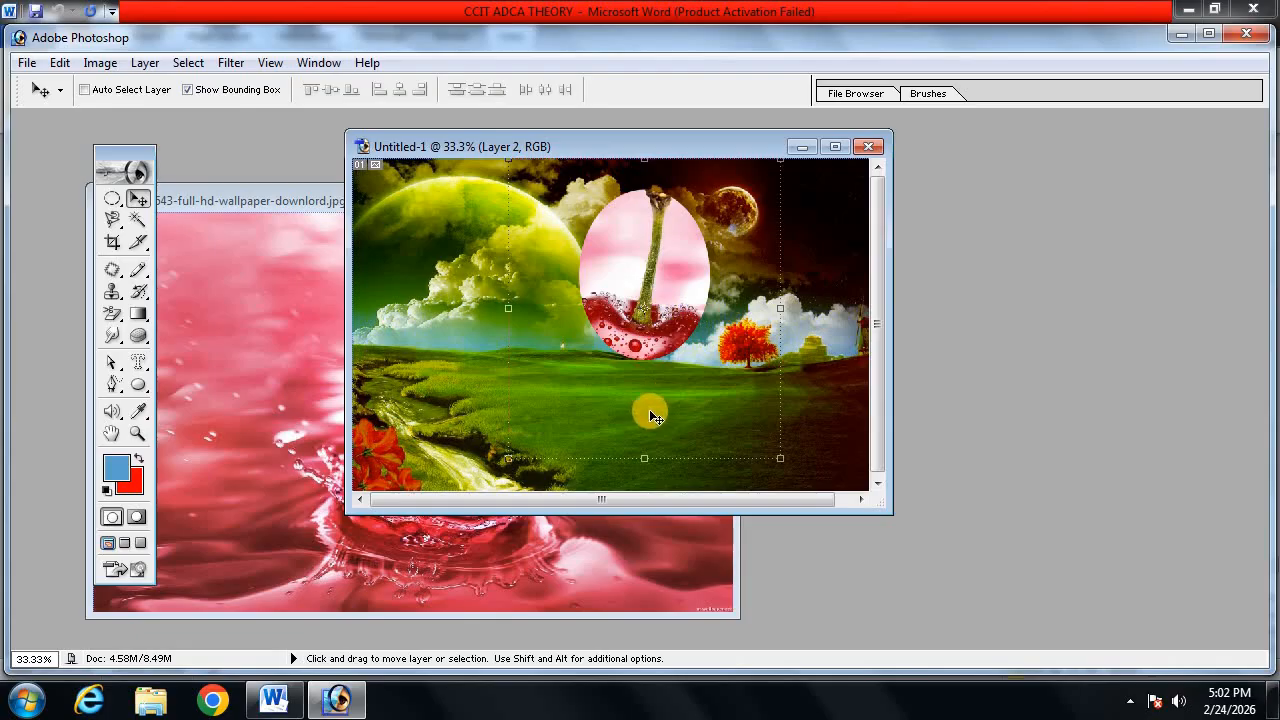
{"action": "mouse_move", "coordinate": [634, 318]}
{"action": "left_mouse_down"}
{"action": "mouse_move", "coordinate": [672, 282]}
{"action": "mouse_move", "coordinate": [653, 303]}
{"action": "mouse_move", "coordinate": [645, 295]}
{"action": "mouse_move", "coordinate": [665, 248]}
{"action": "mouse_move", "coordinate": [660, 305]}
{"action": "mouse_move", "coordinate": [623, 370]}
{"action": "mouse_move", "coordinate": [645, 305]}
{"action": "left_mouse_up"}
{"action": "left_click_drag", "start_coordinate": [512, 175], "coordinate": [657, 332]}
{"action": "left_click_drag", "start_coordinate": [740, 393], "coordinate": [668, 285]}
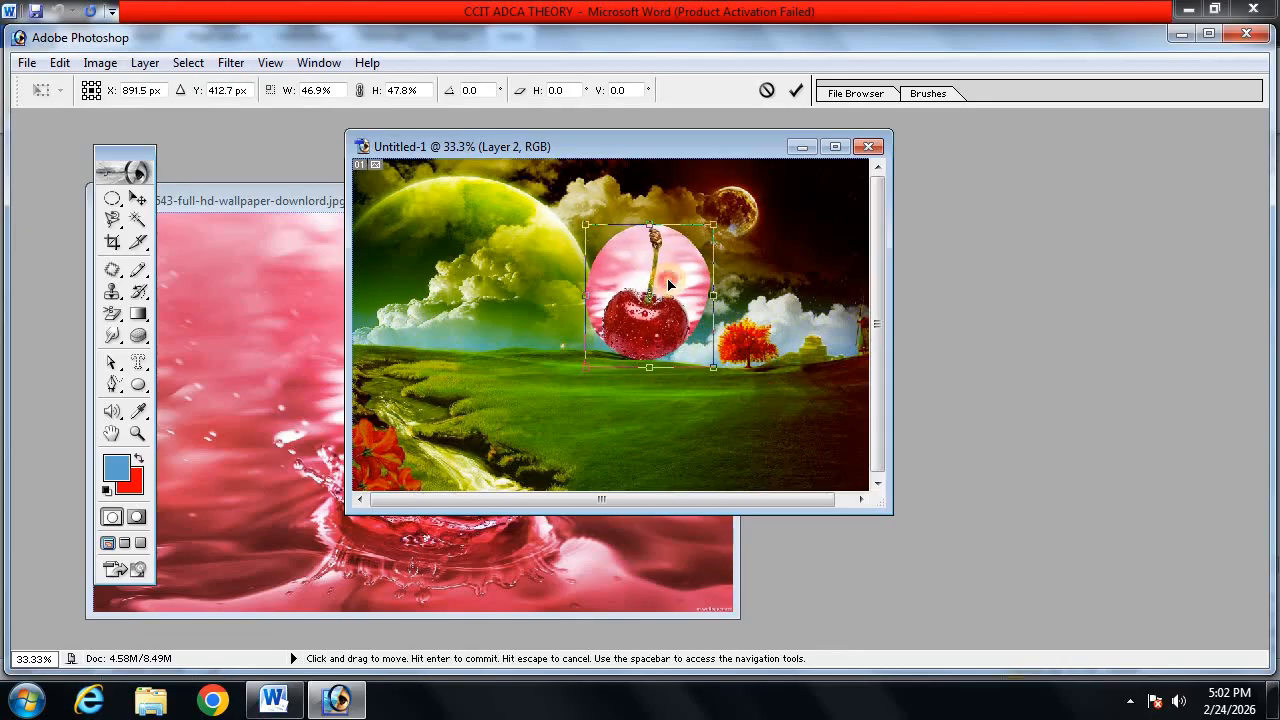
{"action": "left_click_drag", "start_coordinate": [712, 370], "coordinate": [712, 349]}
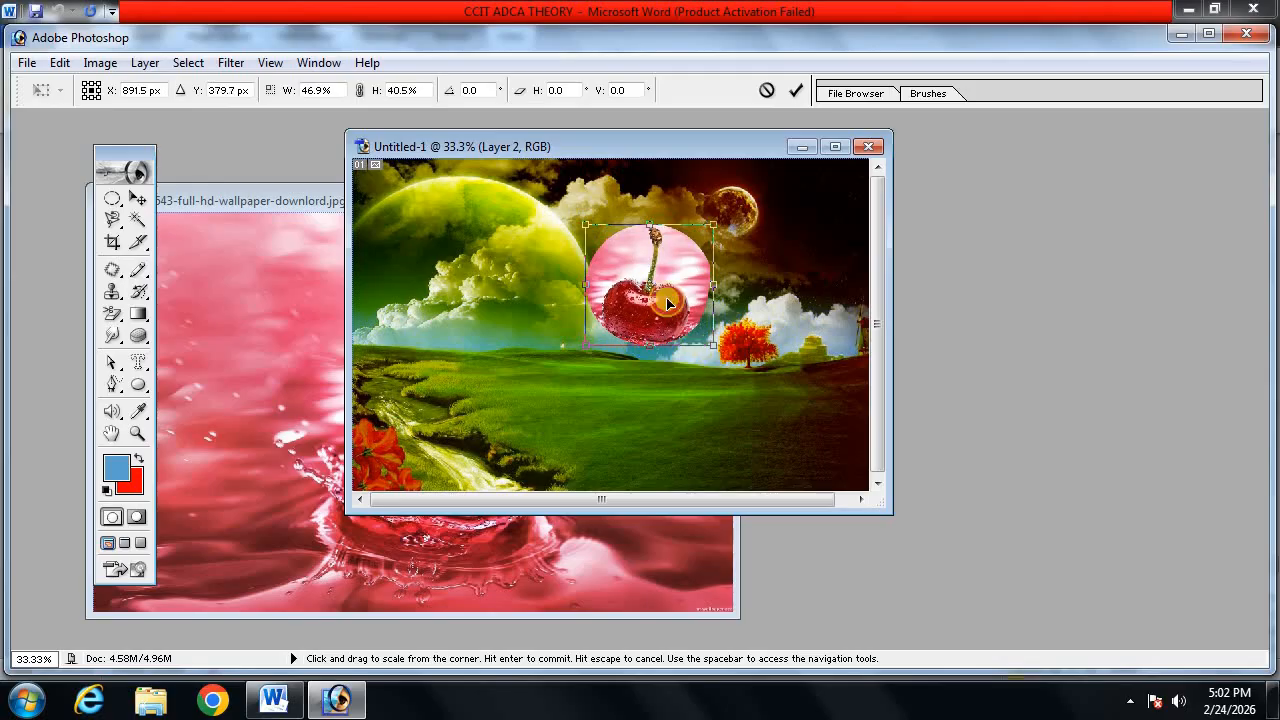
{"action": "left_click_drag", "start_coordinate": [585, 225], "coordinate": [571, 188]}
{"action": "mouse_move", "coordinate": [643, 352]}
{"action": "left_mouse_down"}
{"action": "mouse_move", "coordinate": [644, 310]}
{"action": "mouse_move", "coordinate": [646, 358]}
{"action": "left_mouse_up"}
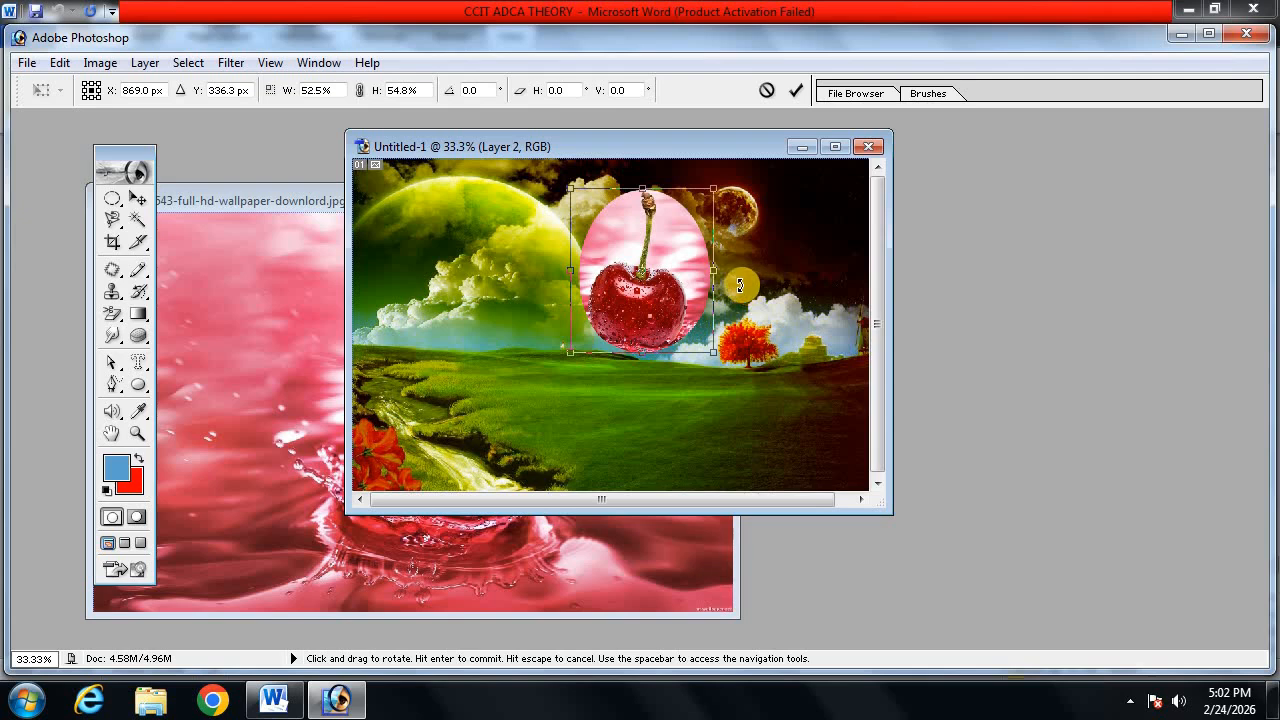
{"action": "left_click", "coordinate": [137, 200]}
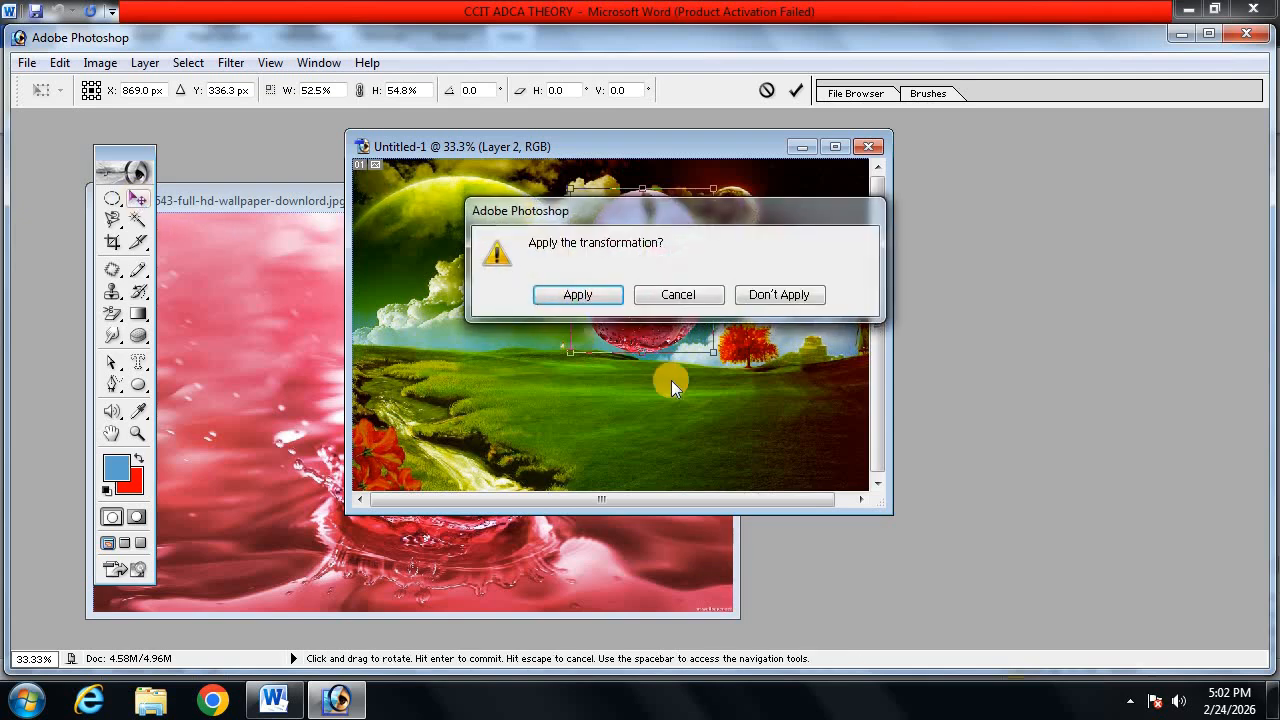
{"action": "left_click", "coordinate": [580, 294]}
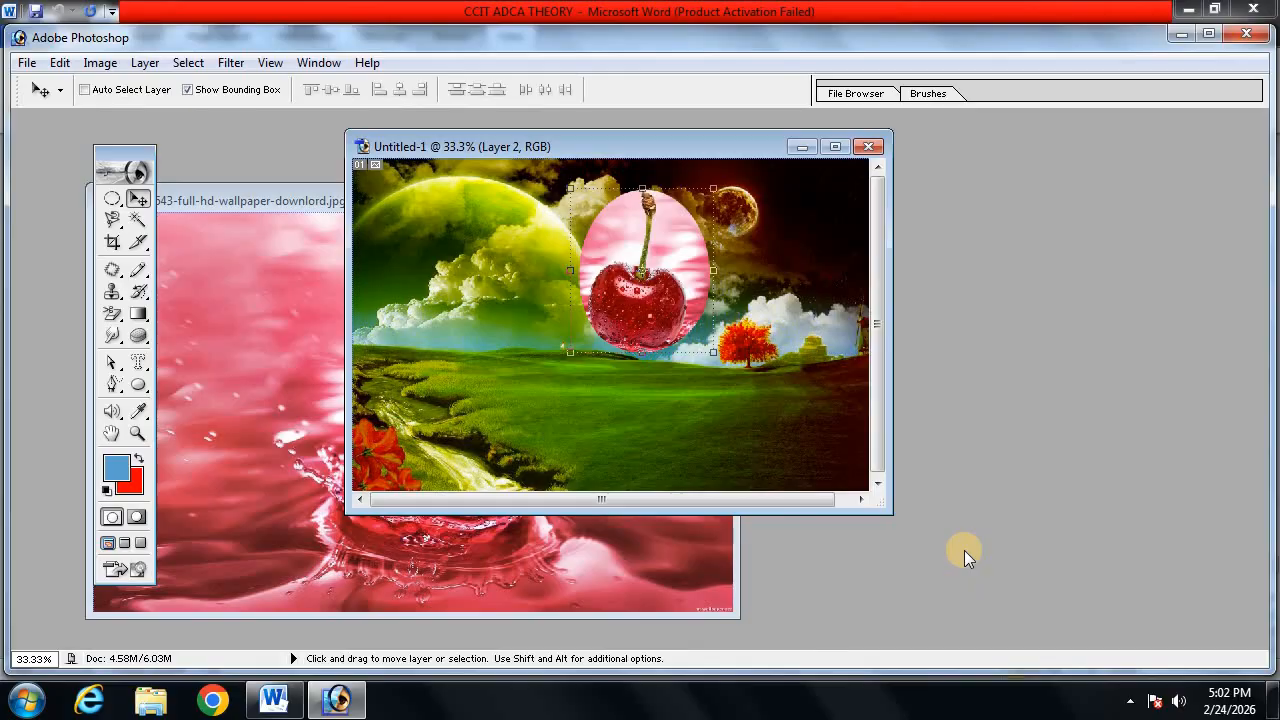
- Try pasting the copied cherry without a selection and scaling it to about 178.1% width and 120.6% height
{"action": "key", "text": "ctrl+v"}
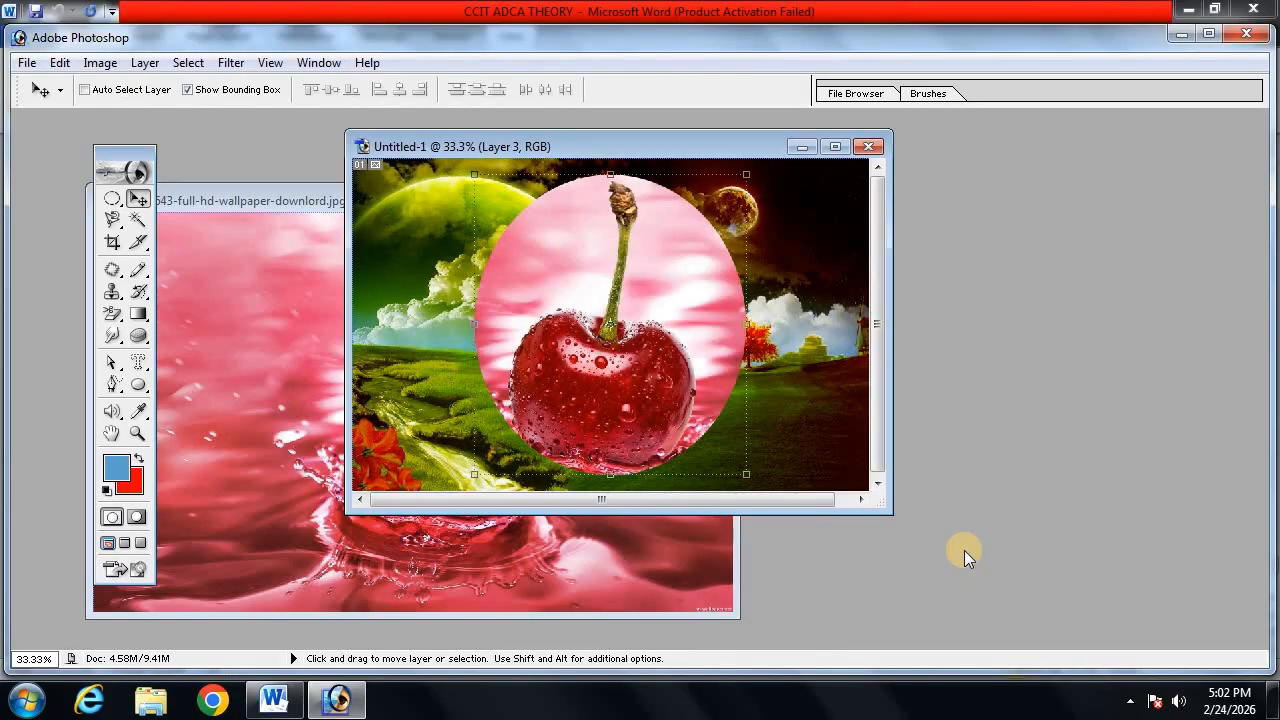
{"action": "left_click_drag", "start_coordinate": [664, 338], "coordinate": [877, 486]}
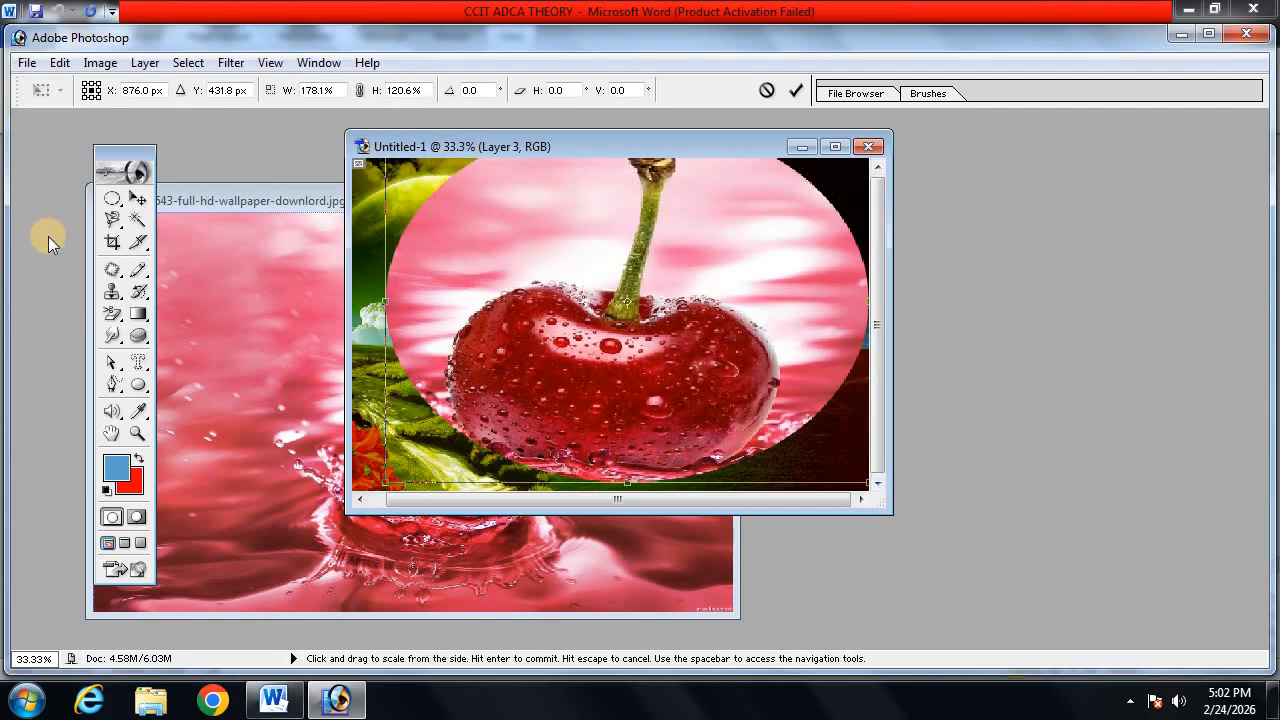
{"action": "key", "text": "Escape"}
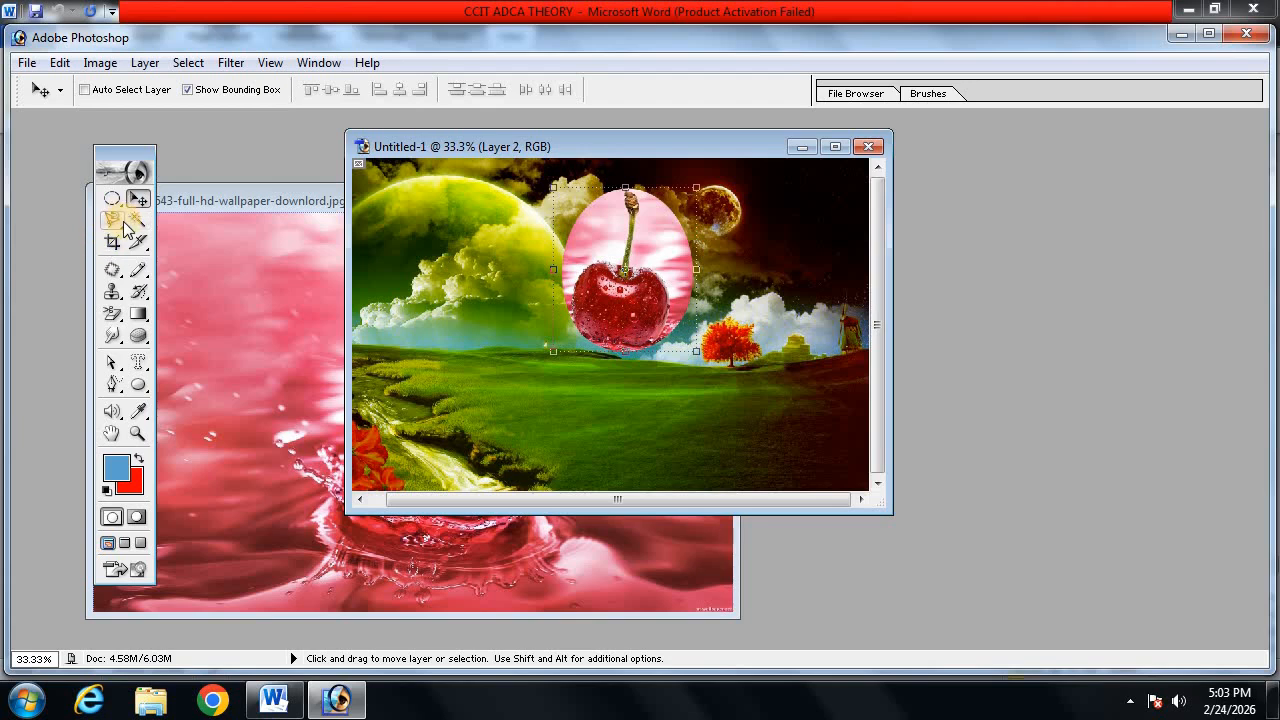
- Draw a triangular Polygonal Lasso selection from the large planet to the grass below the cherry and down to the red flowers
{"action": "left_click", "coordinate": [123, 224]}
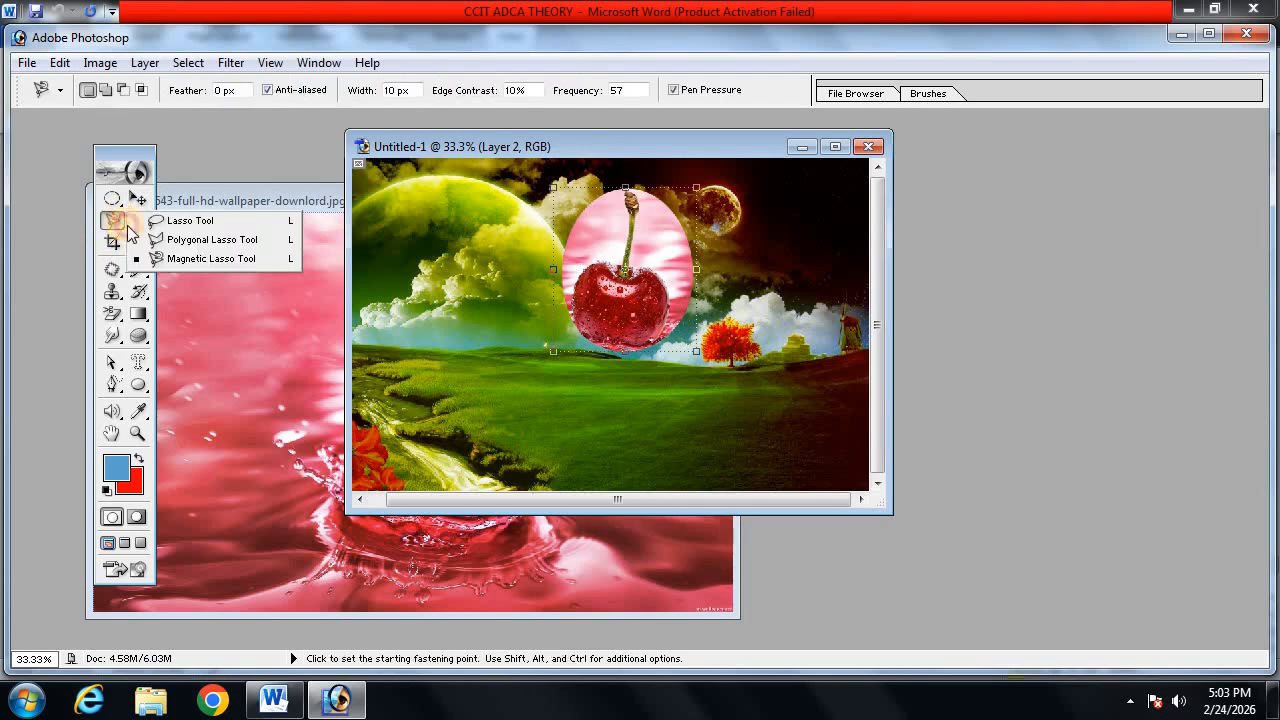
{"action": "left_click", "coordinate": [185, 240]}
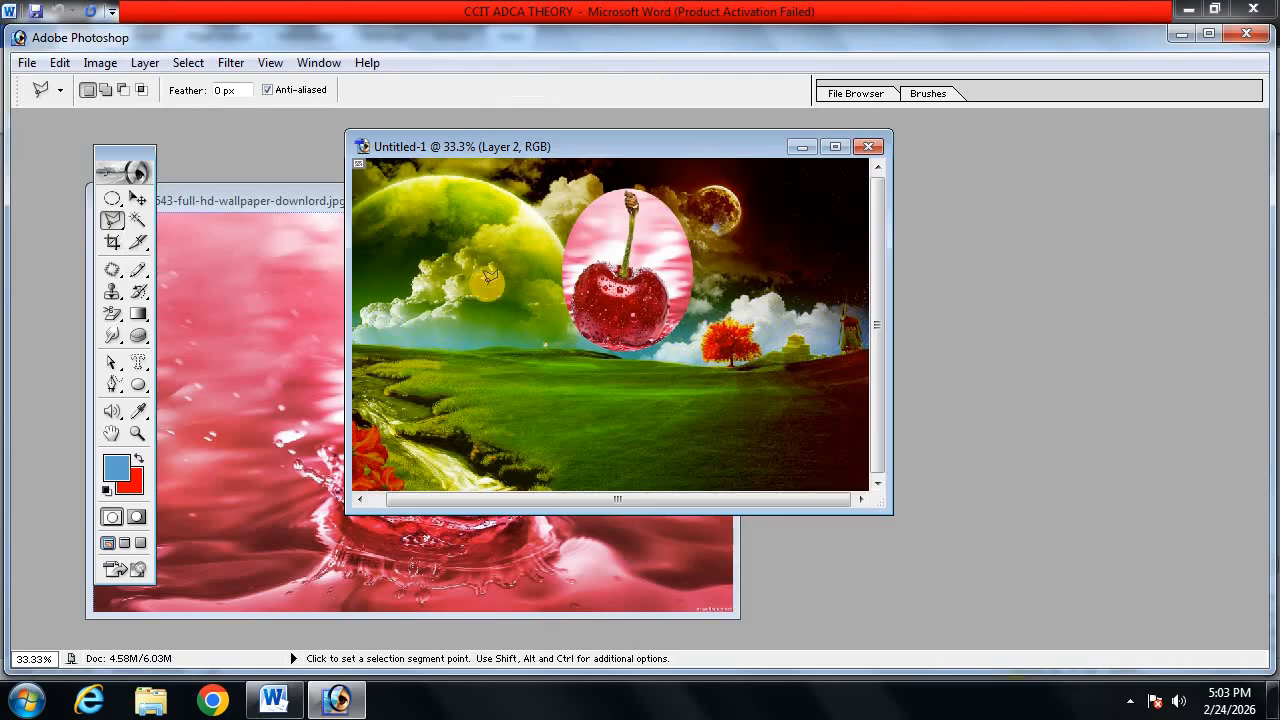
{"action": "left_click", "coordinate": [440, 235]}
{"action": "left_click", "coordinate": [592, 357]}
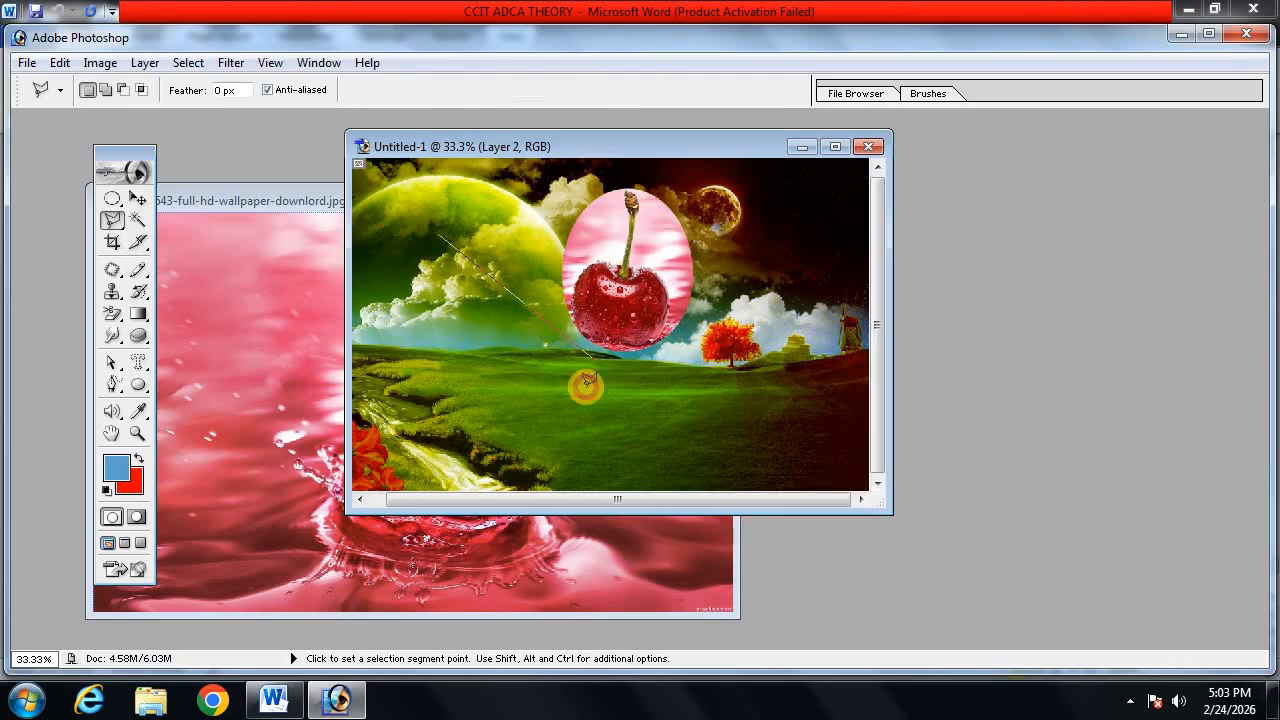
{"action": "left_click", "coordinate": [400, 476]}
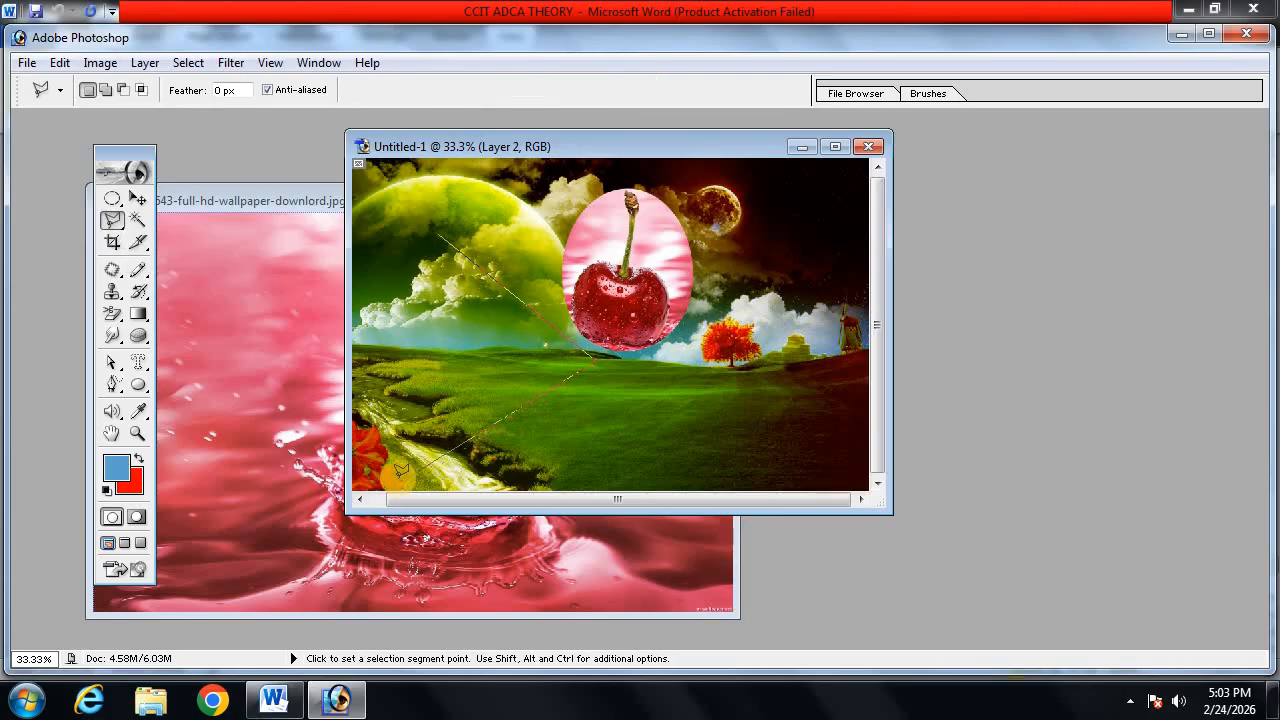
{"action": "left_click", "coordinate": [438, 235]}
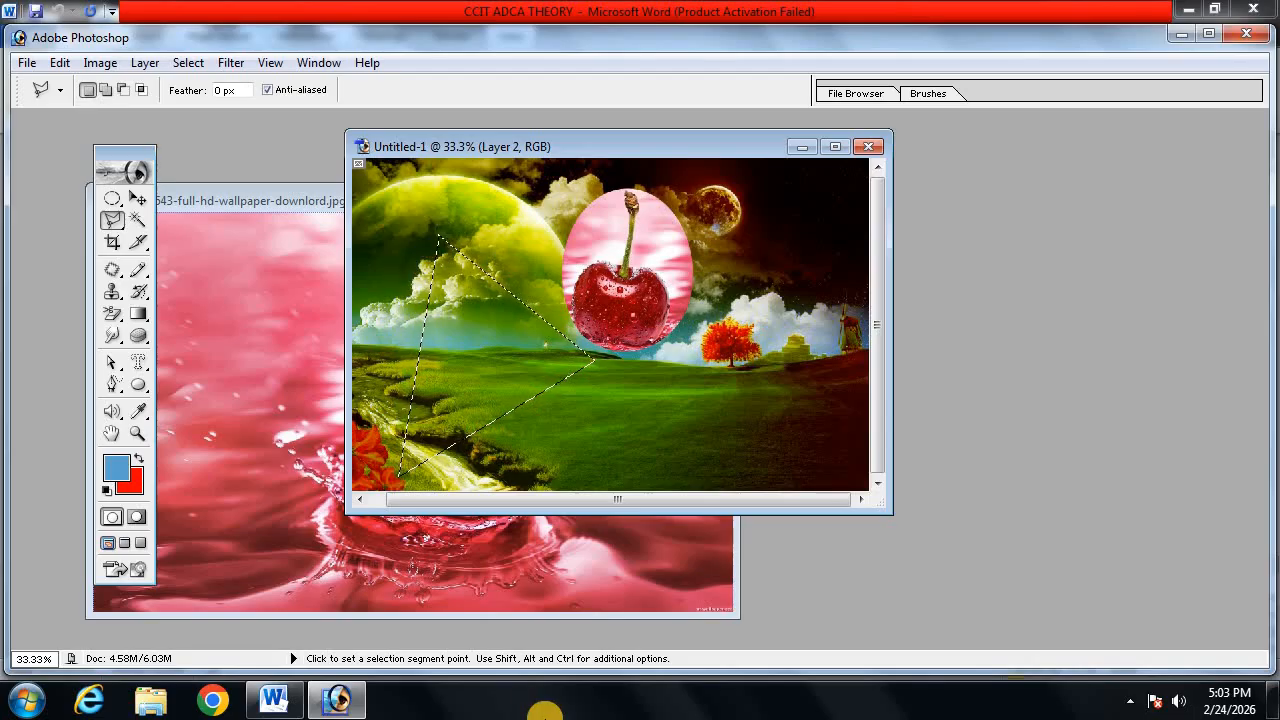
- Paste the copied cherry into the triangular selection and reposition it so that the stem shows inside the triangle
{"action": "key", "text": "ctrl+shift+v"}
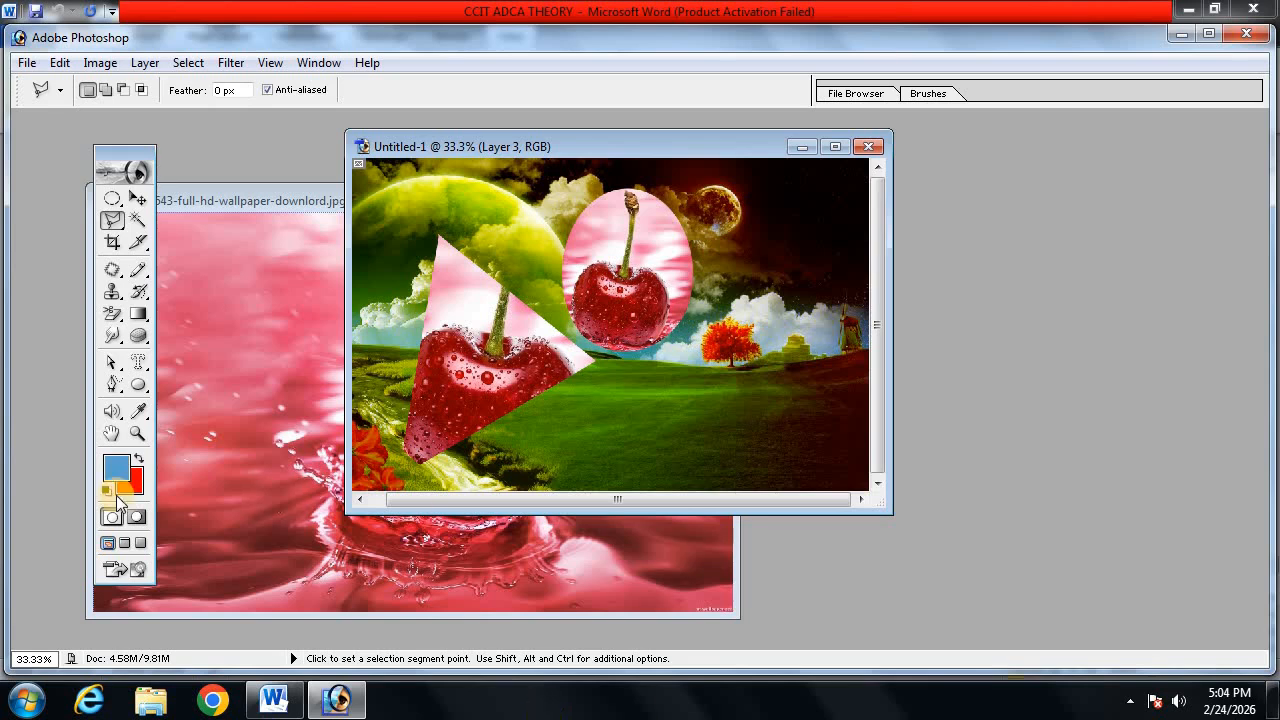
{"action": "left_click", "coordinate": [137, 201]}
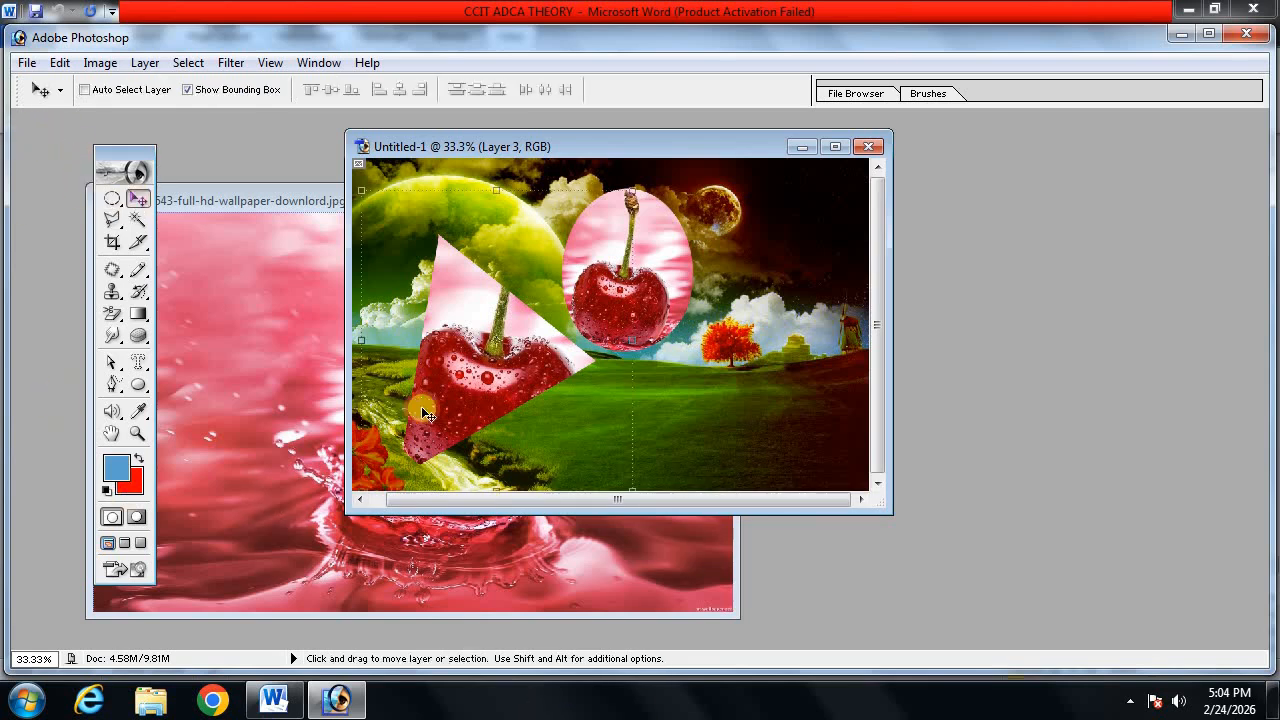
{"action": "left_click_drag", "start_coordinate": [505, 398], "coordinate": [452, 454]}
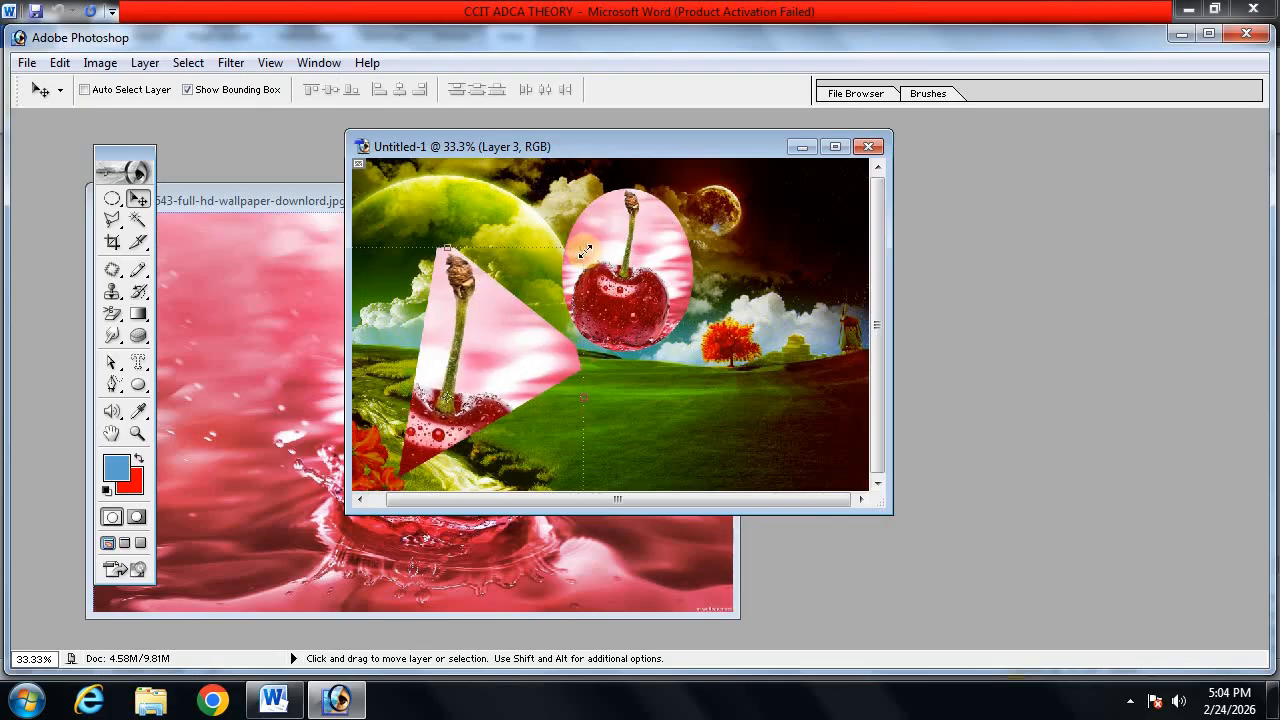
{"action": "left_click_drag", "start_coordinate": [547, 281], "coordinate": [528, 313]}
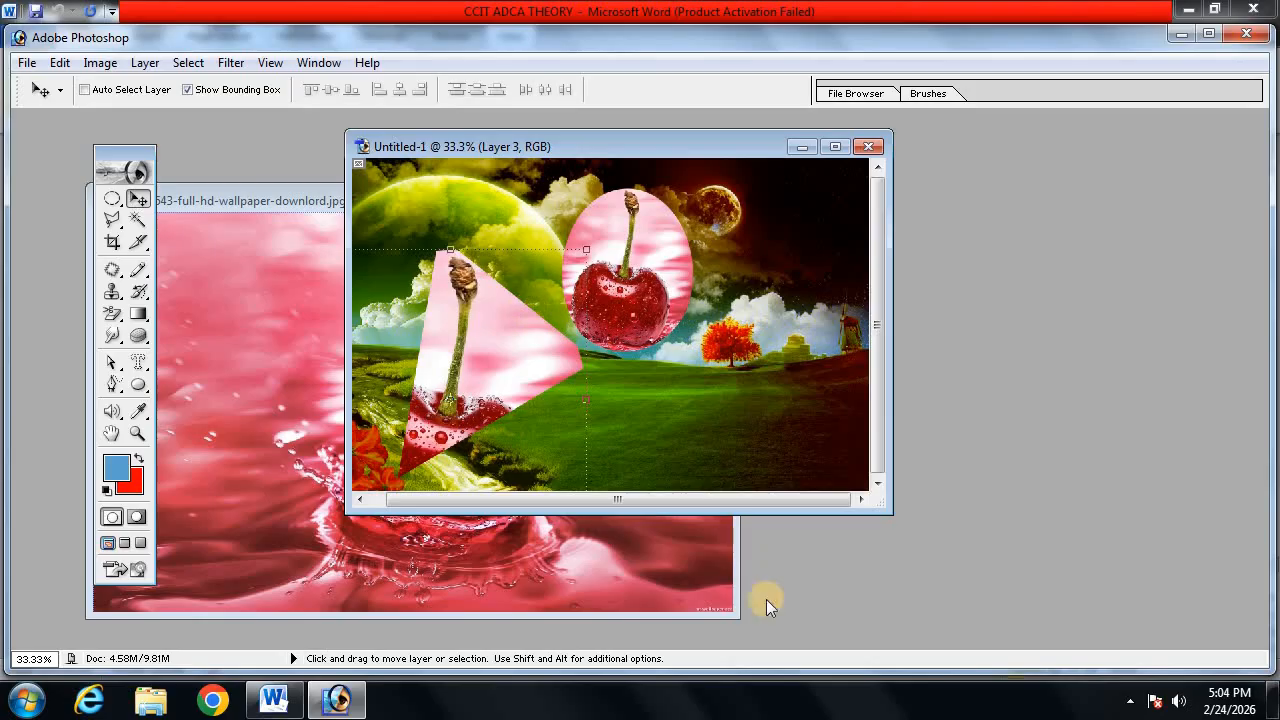
{"action": "left_click", "coordinate": [60, 63]}
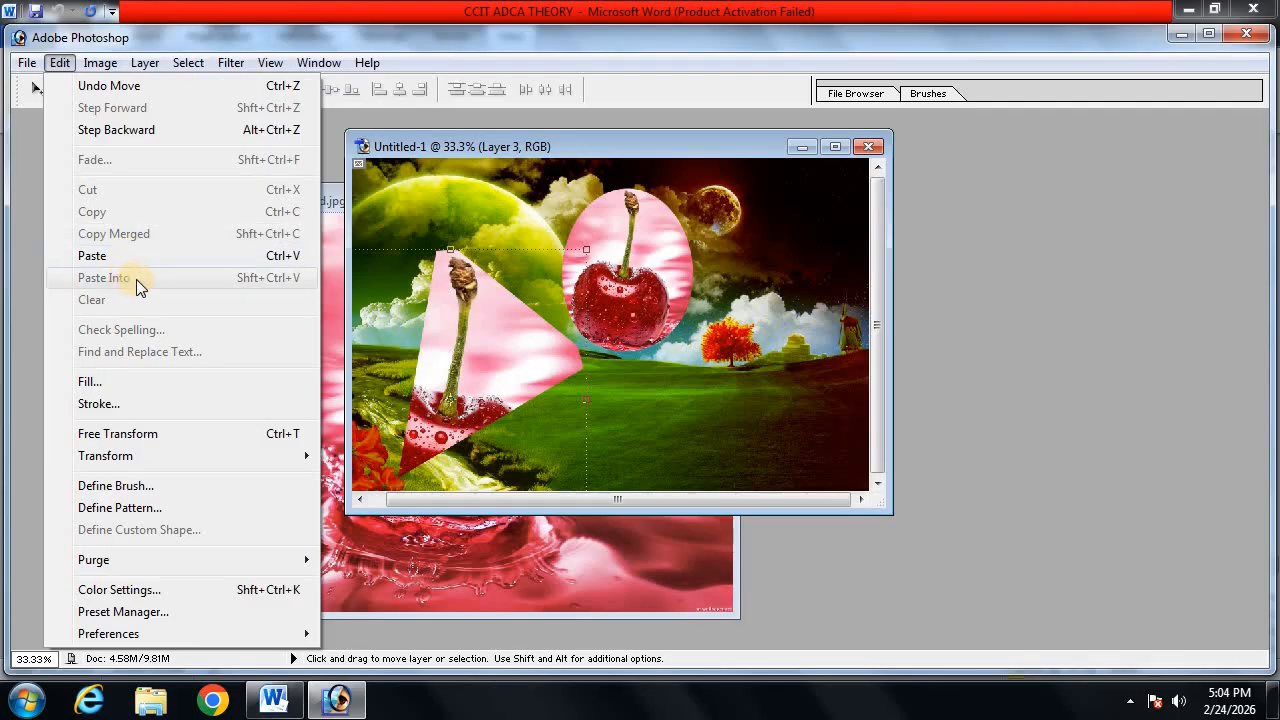